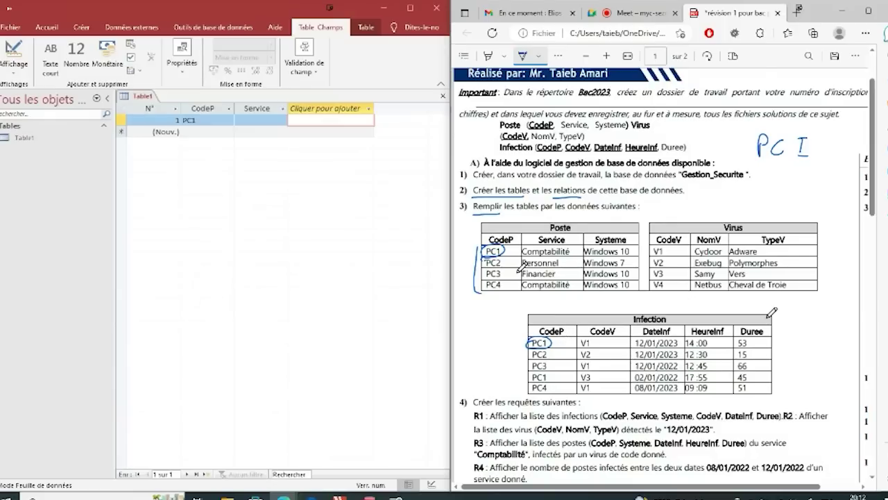
Step: Write "2x" beside the Infection table in the exercise PDF and put check marks beside the Poste and Virus tables
mouse_move(775, 344)
left_mouse_down()
mouse_move(778, 355)
mouse_move(794, 349)
left_mouse_up()
left_click_drag(458, 262, 483, 241)
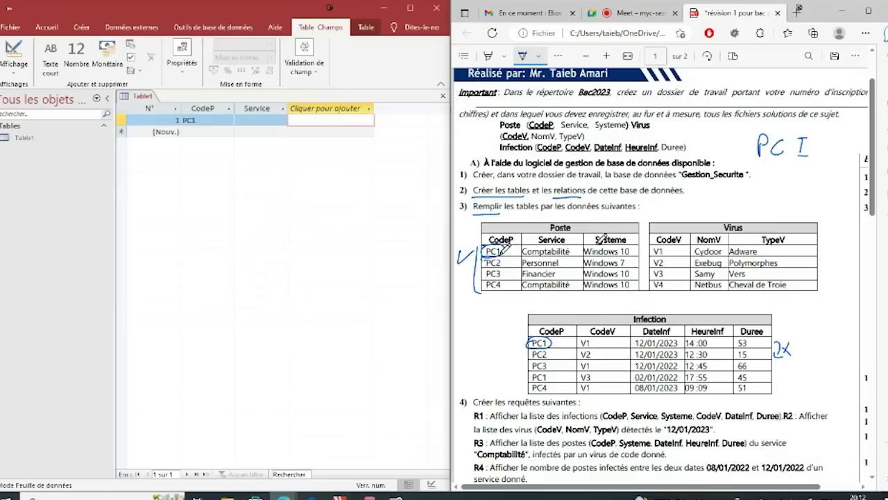
left_click_drag(822, 256, 837, 268)
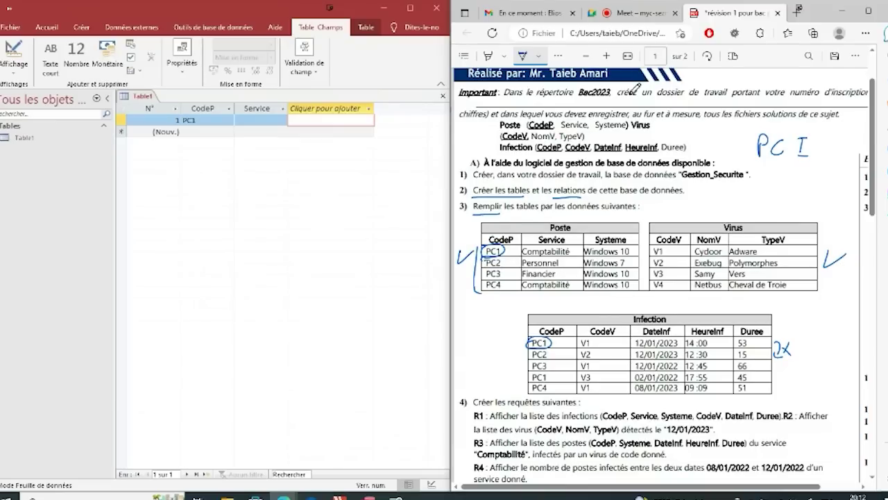
Step: Switch to the Google Meet call and check its chat messages and participant list
left_click(633, 13)
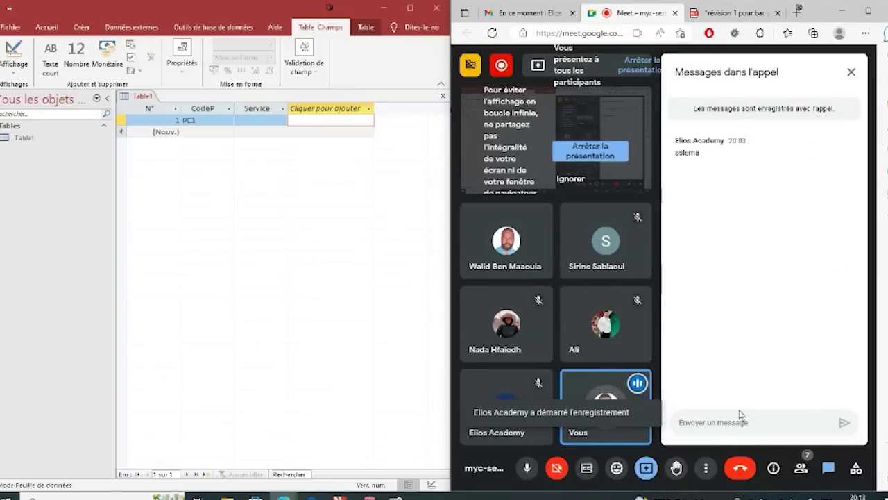
left_click(800, 470)
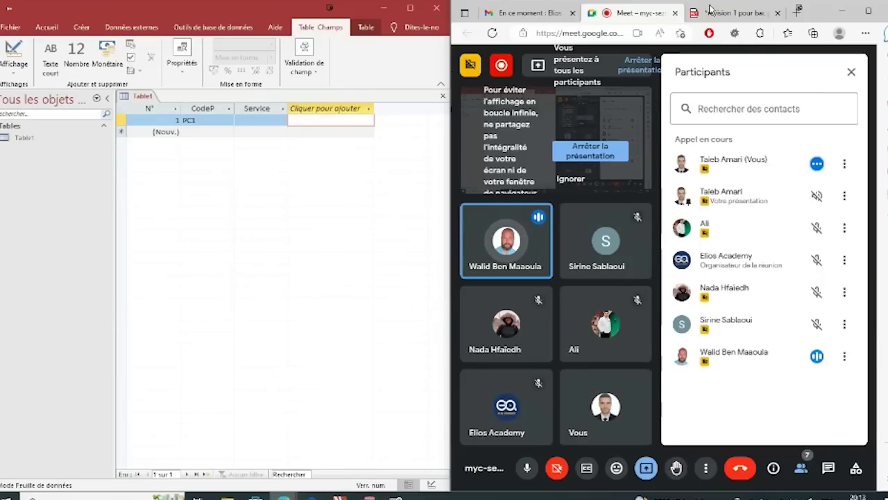
mouse_move(713, 15)
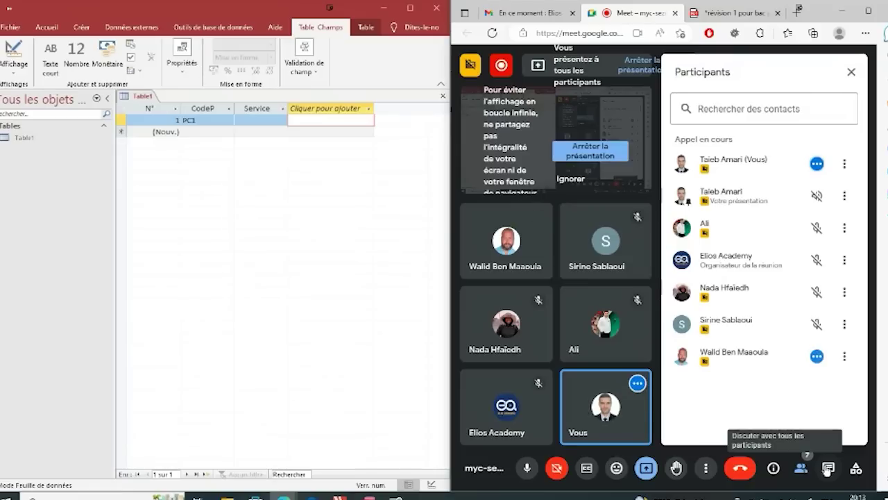
left_click(828, 469)
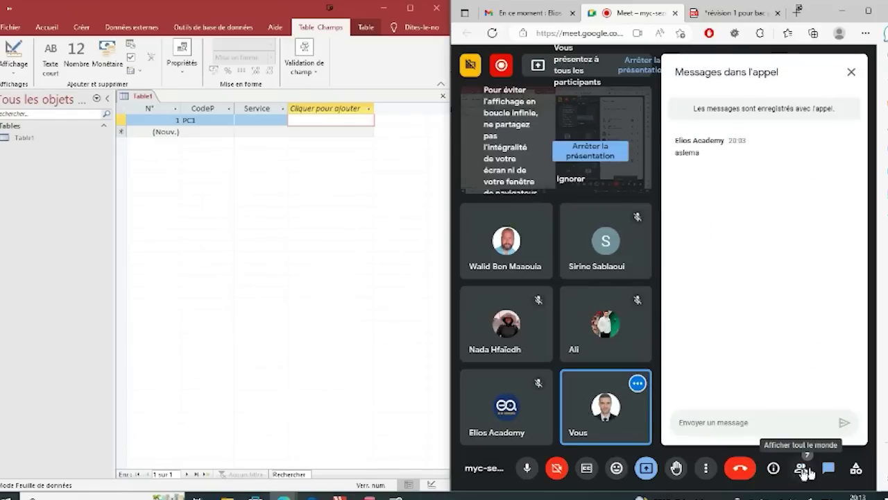
left_click(801, 469)
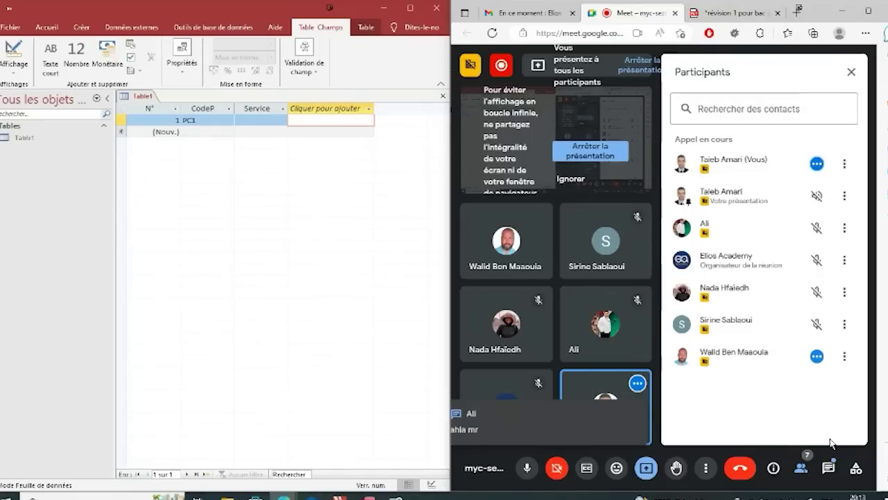
left_click(828, 468)
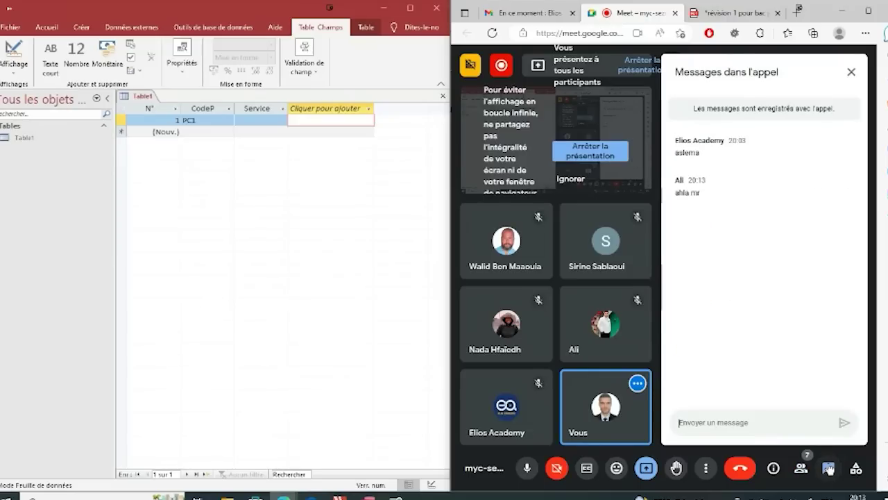
left_click(741, 420)
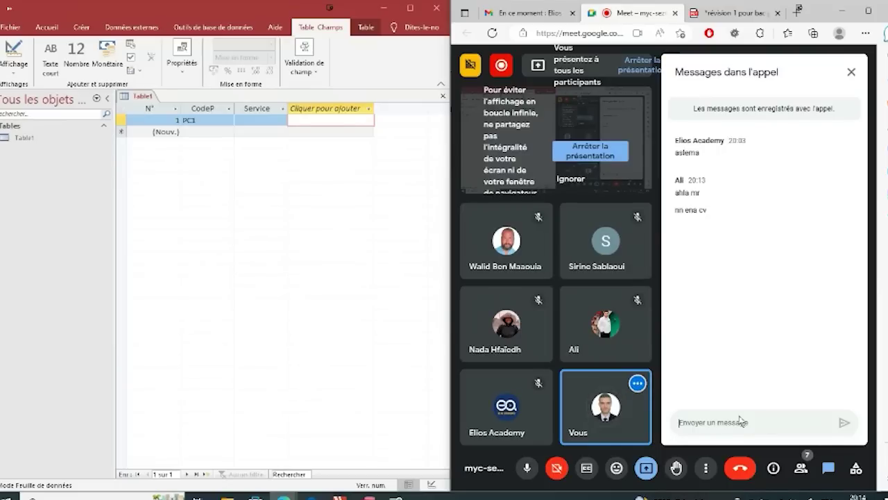
left_click(801, 469)
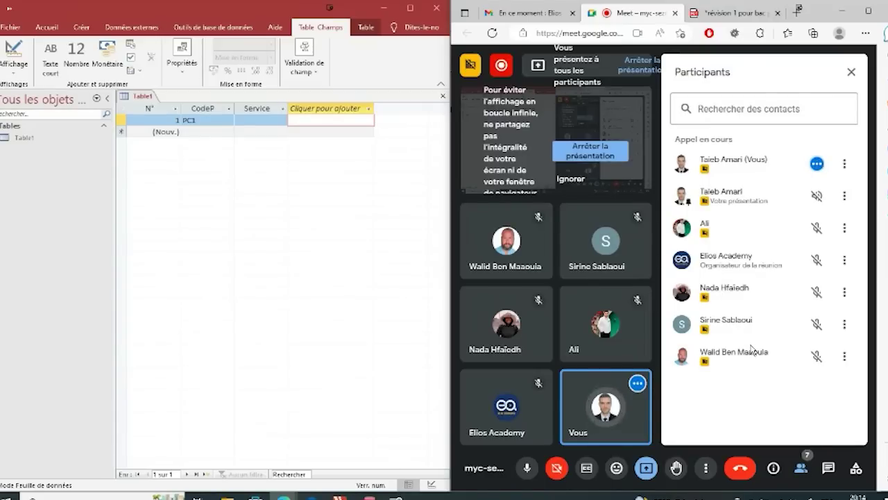
Step: Return to the exercise PDF and underline the database name "Gestion_Securite" in question 1
left_click(720, 17)
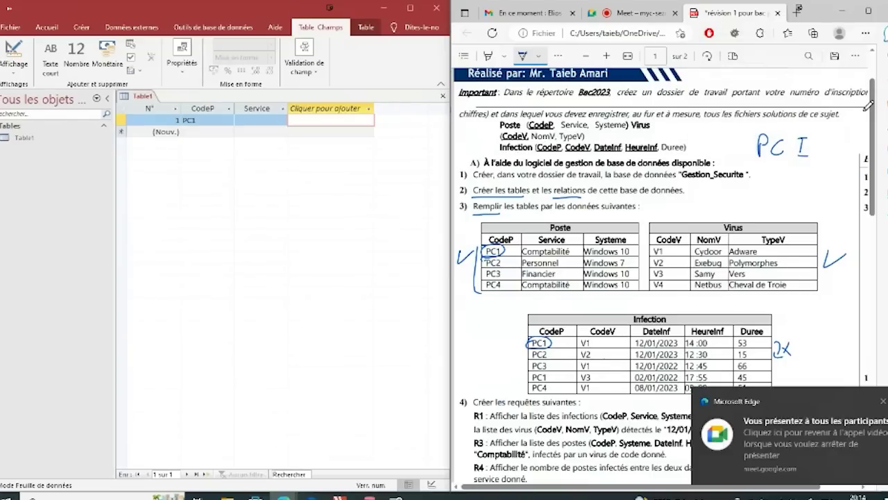
scroll(867, 104, "up", 1)
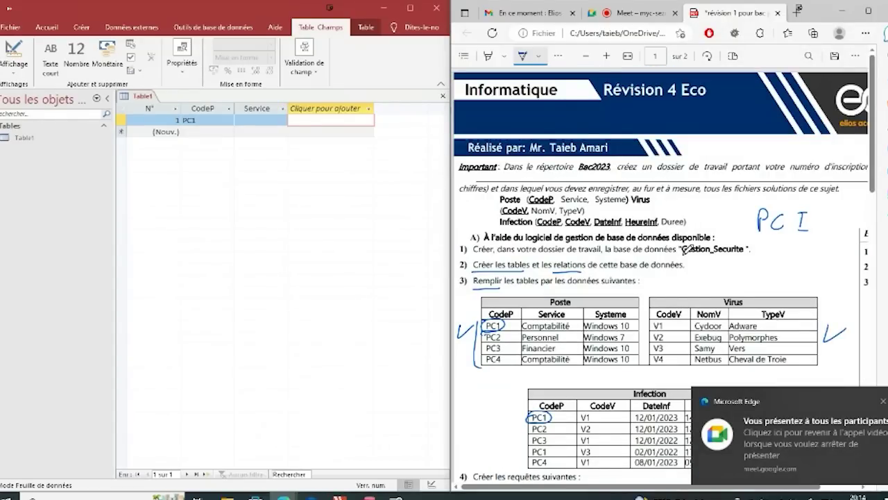
left_click_drag(684, 255, 734, 256)
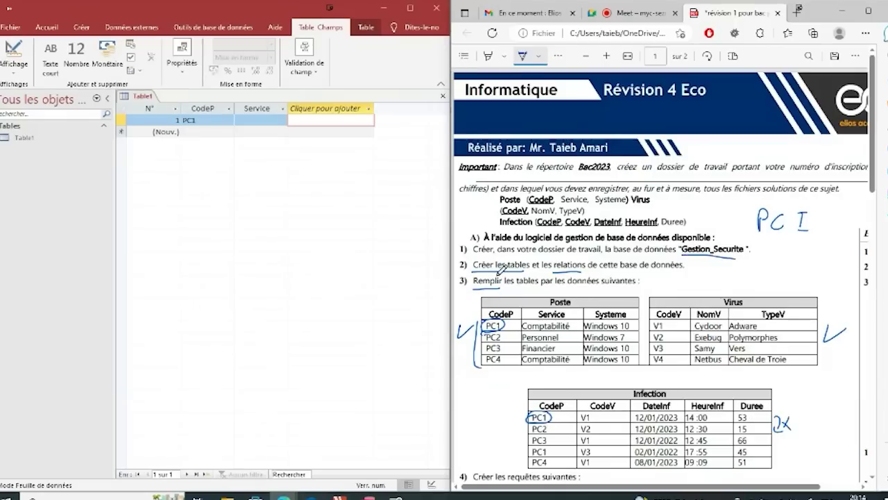
Step: Close the open Table1 in Access without saving it
right_click(138, 101)
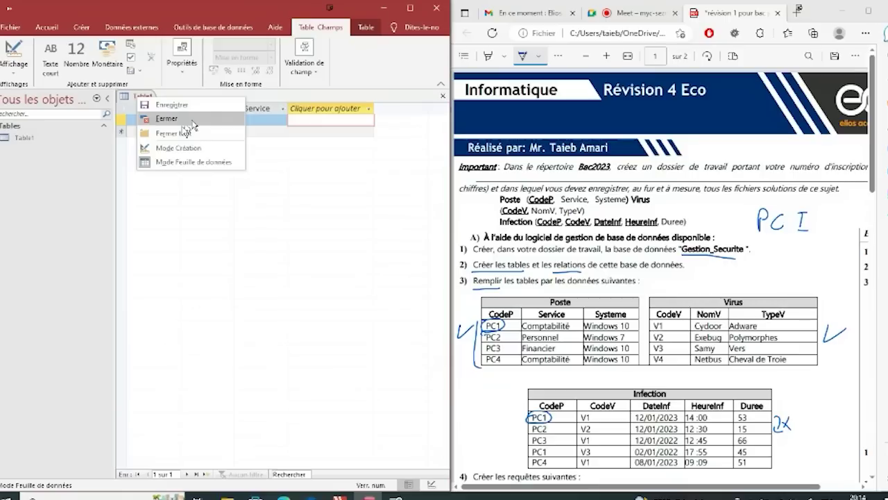
left_click(166, 118)
left_click(454, 283)
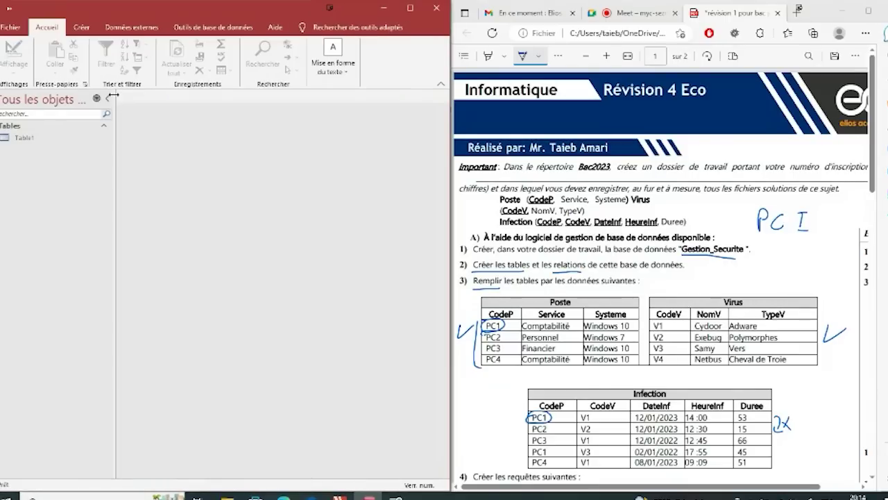
Step: Create a new table in Design view and add a CodeP field with the Texte court data type
left_click(82, 30)
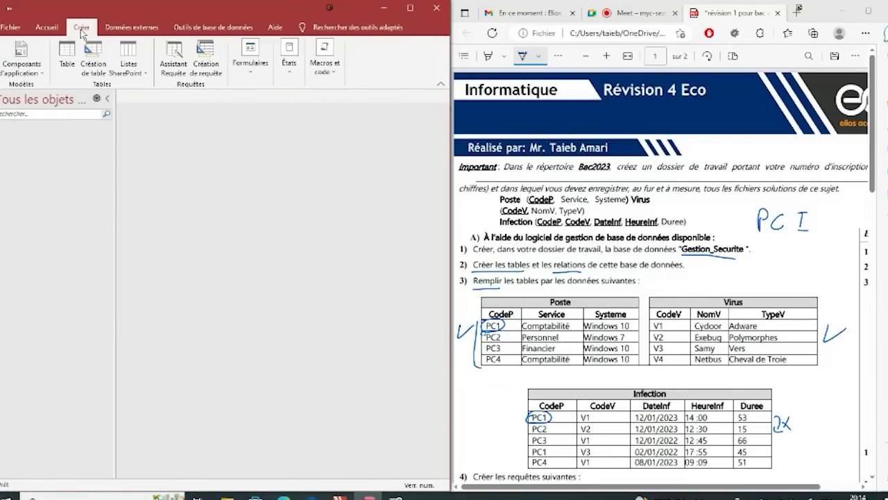
left_click(93, 57)
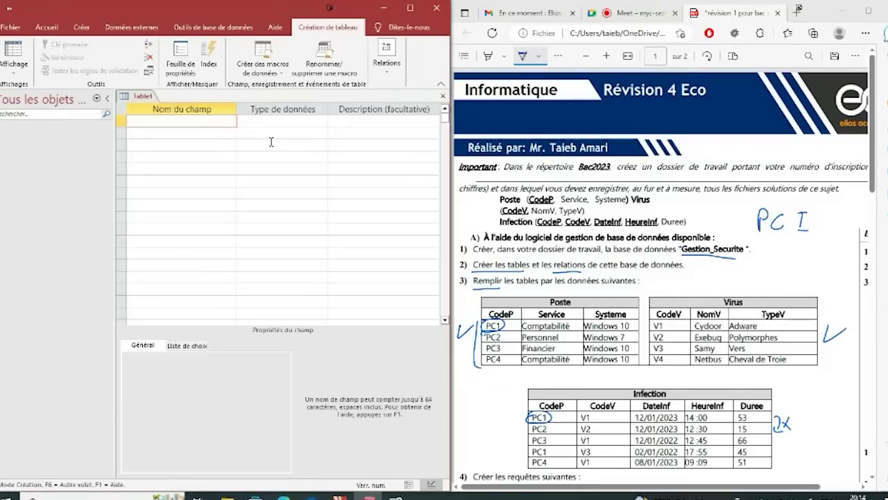
type("CodeP")
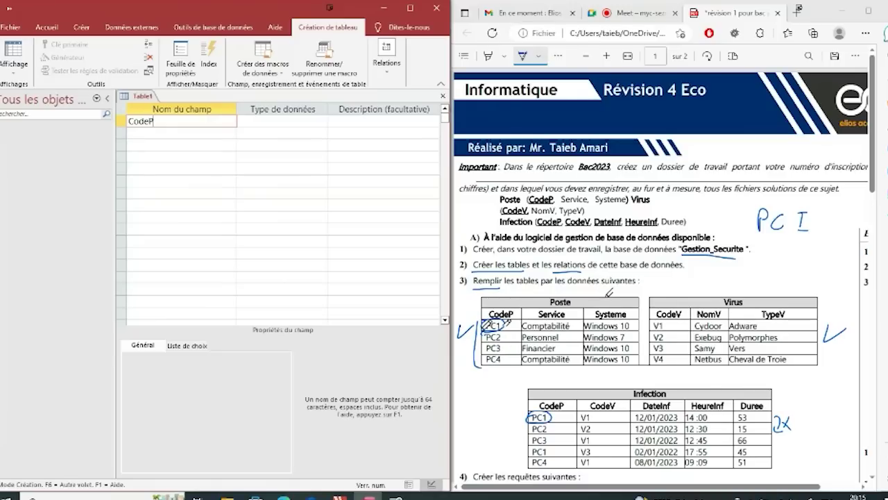
key("Tab")
Step: Switch to the PDF Annotator whiteboard and handwrite 1,5 and 123 bracketed as numérique, with 0123 below labelled texte court
mouse_move(338, 494)
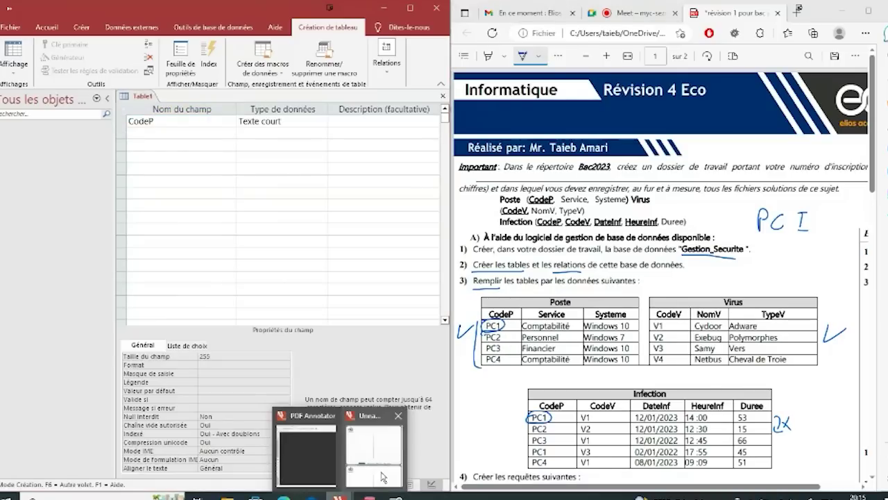
left_click(364, 468)
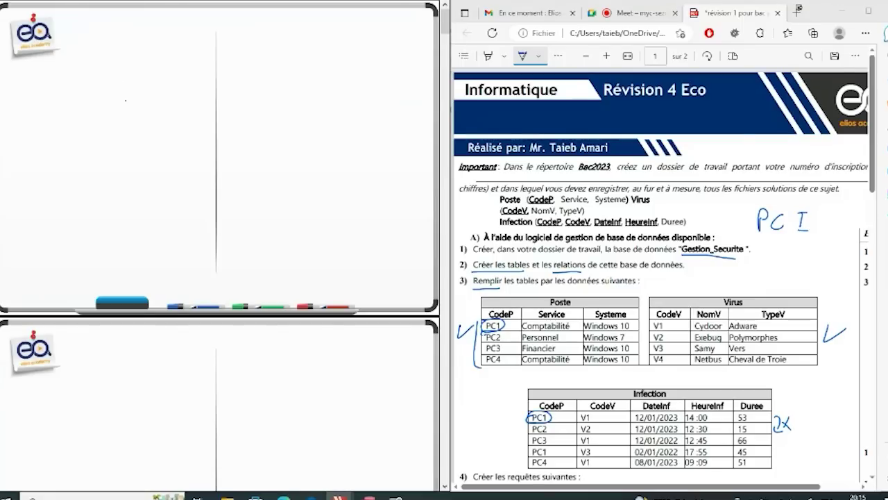
mouse_move(116, 111)
left_mouse_down()
mouse_move(126, 121)
mouse_move(167, 118)
left_mouse_up()
mouse_move(180, 107)
left_mouse_down()
mouse_move(193, 98)
mouse_move(186, 125)
left_mouse_up()
left_click_drag(119, 151, 149, 174)
mouse_move(165, 162)
left_mouse_down()
mouse_move(169, 152)
mouse_move(182, 172)
left_mouse_up()
left_click_drag(185, 154, 189, 173)
mouse_move(254, 150)
left_mouse_down()
mouse_move(253, 172)
mouse_move(301, 154)
mouse_move(323, 164)
left_mouse_up()
mouse_move(335, 157)
left_mouse_down()
mouse_move(355, 160)
mouse_move(373, 148)
left_mouse_up()
left_click_drag(105, 131, 196, 130)
mouse_move(136, 73)
left_mouse_down()
mouse_move(158, 71)
mouse_move(167, 86)
mouse_move(193, 57)
mouse_move(236, 122)
left_mouse_up()
mouse_move(262, 94)
left_mouse_down()
mouse_move(279, 74)
mouse_move(363, 86)
left_mouse_up()
Step: Handwrite "date/Heure" as a third data type below texte court
mouse_move(224, 222)
left_mouse_down()
mouse_move(231, 208)
mouse_move(260, 215)
mouse_move(271, 231)
left_mouse_up()
left_click_drag(298, 209, 296, 233)
left_click_drag(311, 199, 309, 231)
left_click_drag(297, 220, 314, 218)
left_click_drag(316, 224, 374, 220)
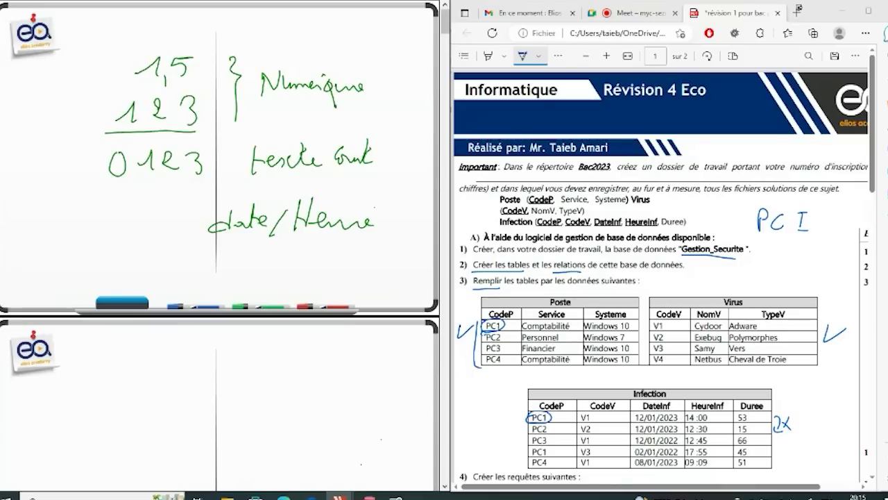
Step: Return to the Access table design and add a second field, service, with the Texte court data type
key("alt+Tab")
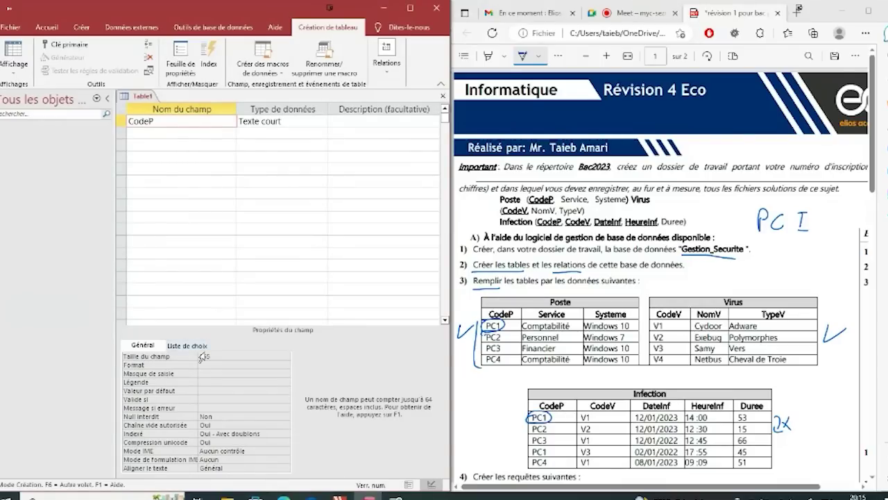
left_click(145, 135)
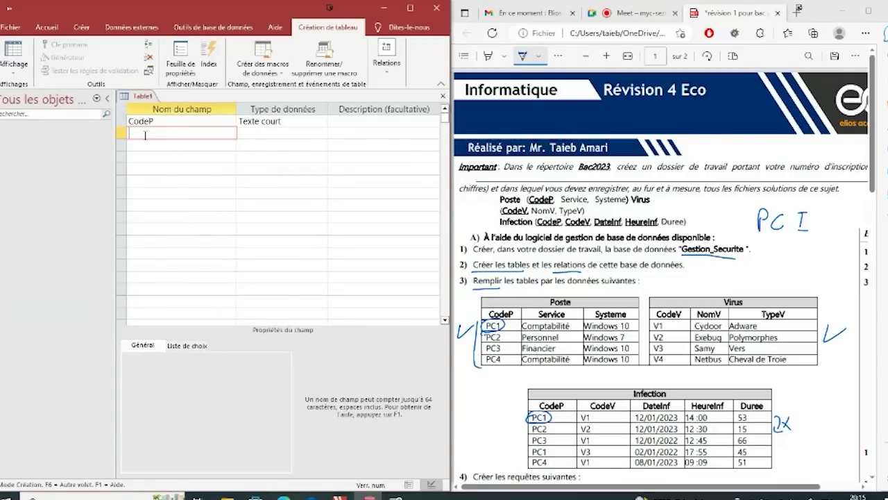
type("service")
Step: Check the Google Meet chat and participant list, and dismiss the DisplayFusion update window on returning to the exercise PDF
left_click(621, 9)
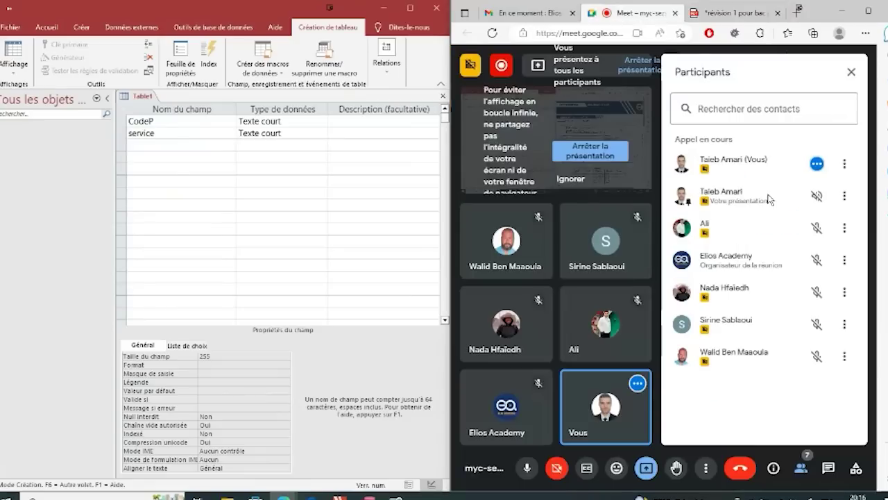
left_click(828, 467)
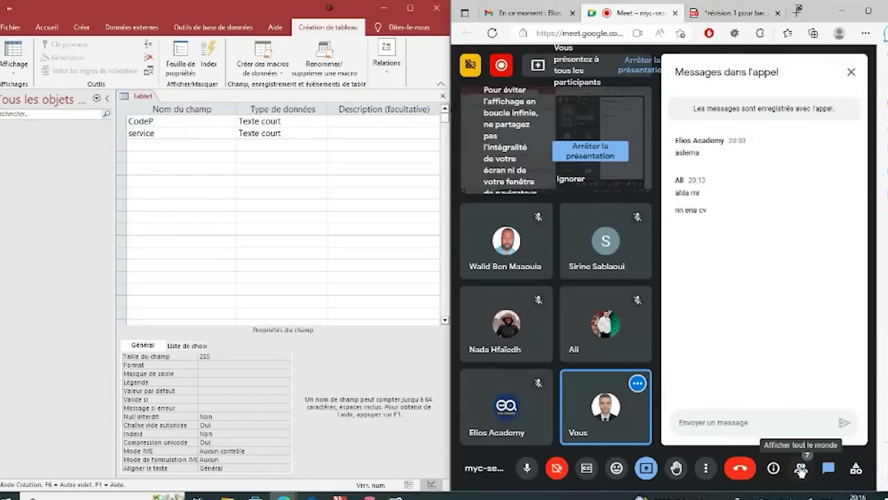
left_click(799, 469)
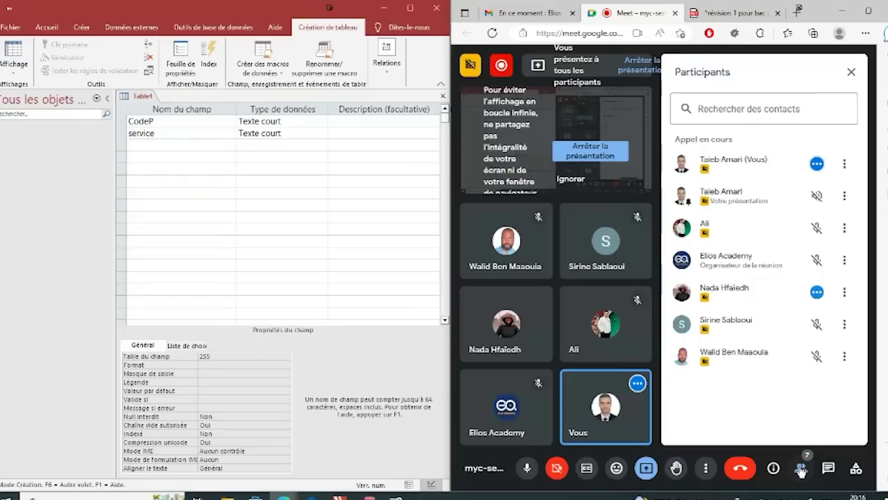
left_click(732, 12)
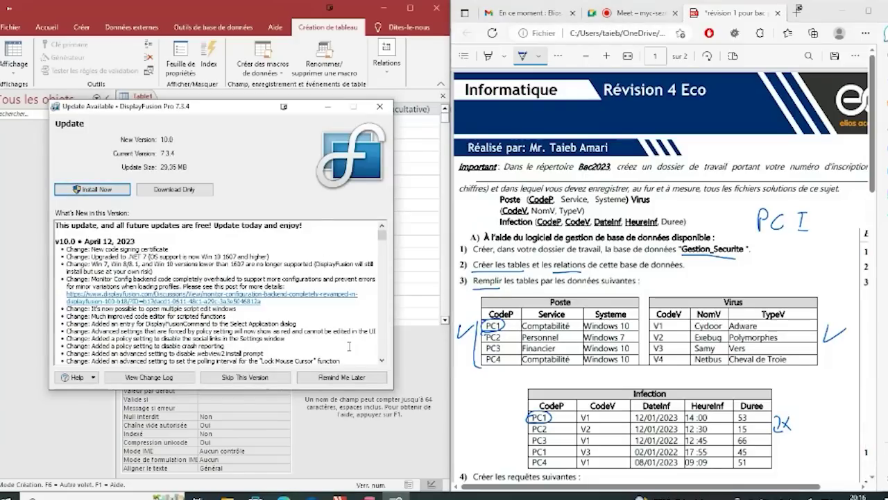
left_click(288, 380)
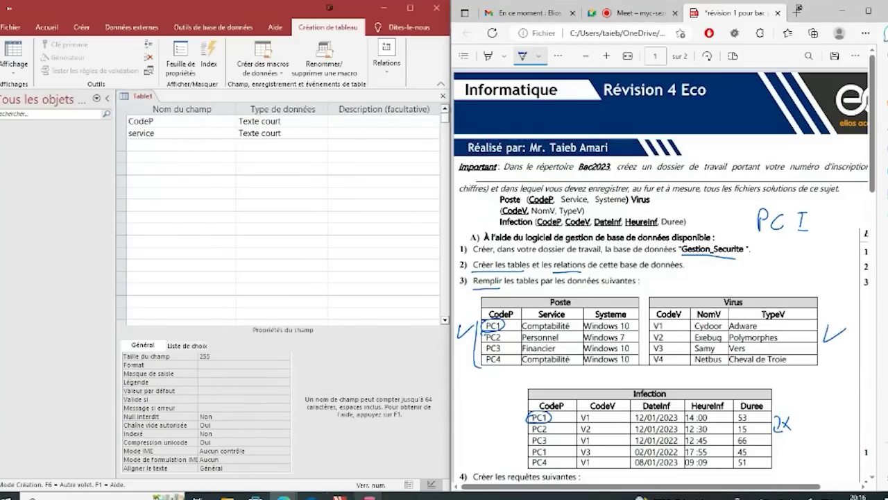
Step: On the second PDF Annotator whiteboard page, handwrite an eight-digit phone number, underline it and note 8 beside it
mouse_move(338, 496)
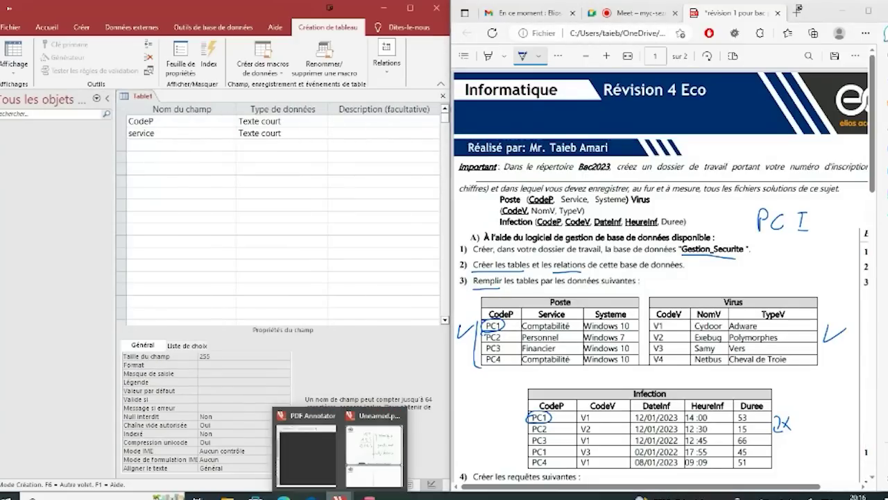
left_click(371, 447)
scroll(220, 243, "down", 3)
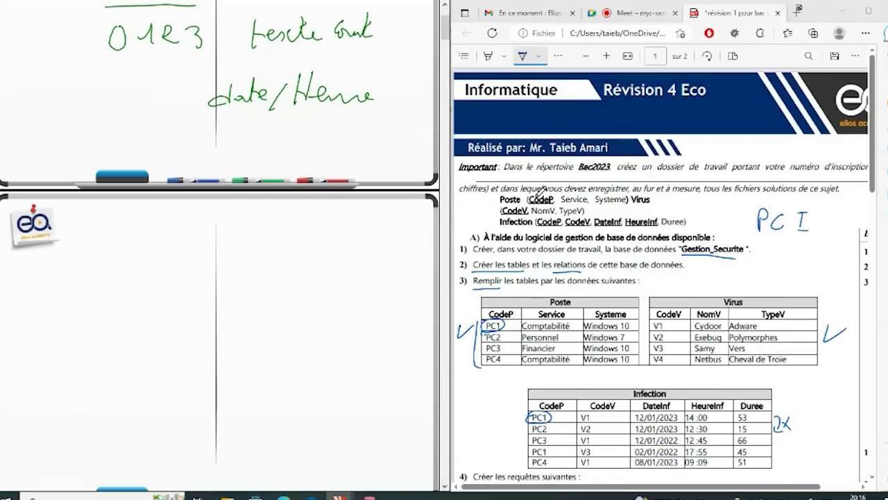
scroll(381, 151, "down", 1)
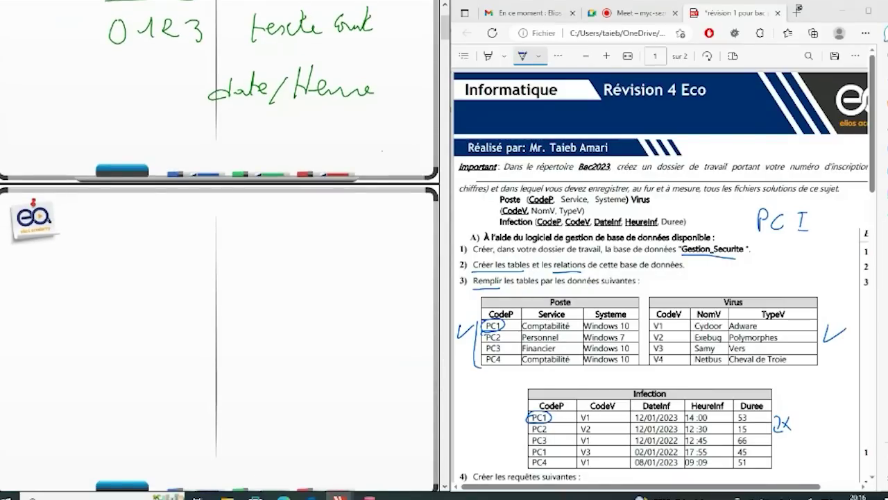
left_click_drag(134, 234, 134, 259)
left_click_drag(143, 240, 149, 253)
mouse_move(177, 240)
left_mouse_down()
mouse_move(194, 263)
mouse_move(217, 254)
left_mouse_up()
left_click_drag(246, 236, 245, 238)
left_click_drag(273, 236, 271, 237)
mouse_move(299, 237)
left_mouse_down()
mouse_move(299, 252)
mouse_move(297, 236)
left_mouse_up()
left_click_drag(309, 228, 311, 250)
mouse_move(111, 272)
left_mouse_down()
mouse_move(355, 267)
mouse_move(390, 250)
left_mouse_up()
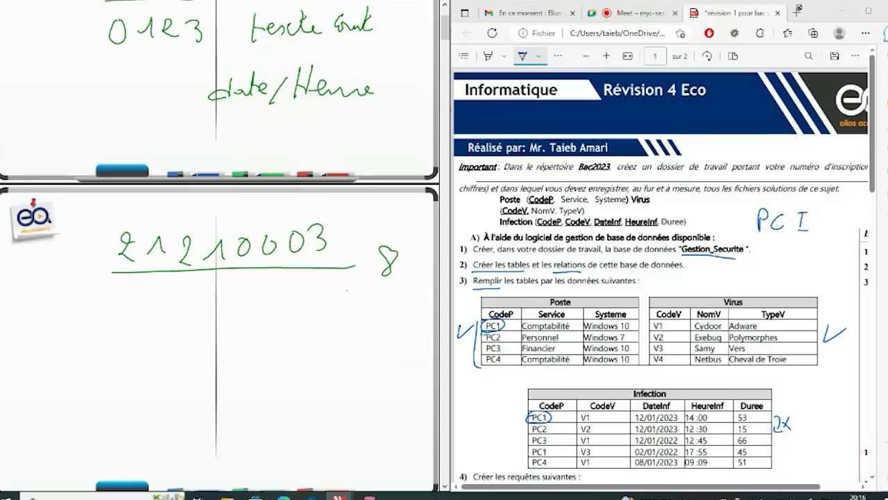
Step: Handwrite the international prefix examples 00216 21 and +216 below the phone number
left_click_drag(102, 299, 121, 301)
mouse_move(140, 300)
left_mouse_down()
mouse_move(154, 316)
mouse_move(184, 315)
left_mouse_up()
mouse_move(217, 294)
left_mouse_down()
mouse_move(209, 311)
mouse_move(254, 316)
left_mouse_up()
mouse_move(259, 311)
left_mouse_down()
mouse_move(272, 301)
mouse_move(276, 317)
left_mouse_up()
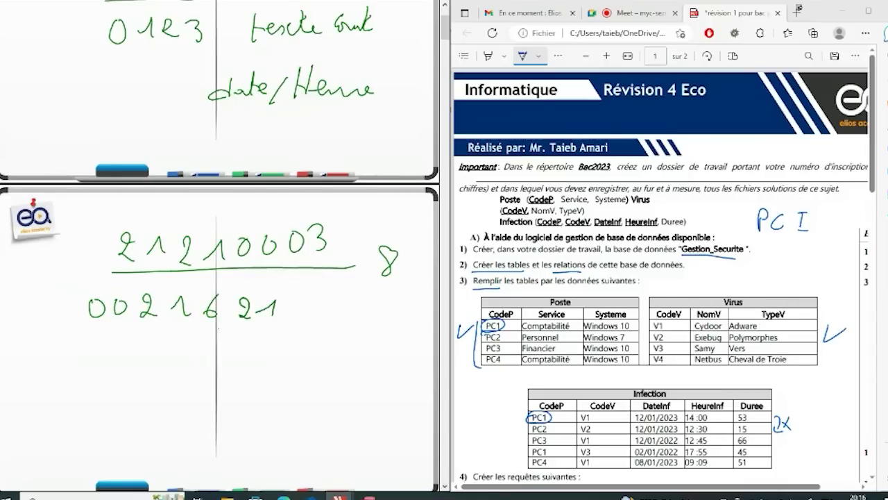
left_click_drag(96, 340, 120, 340)
mouse_move(106, 328)
left_mouse_down()
mouse_move(107, 359)
mouse_move(147, 354)
left_mouse_up()
left_click_drag(158, 343, 169, 354)
left_click_drag(199, 335, 189, 352)
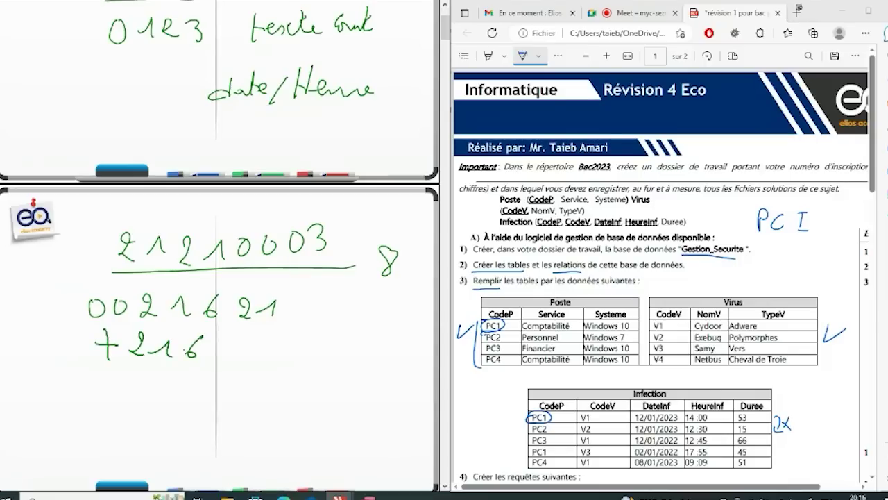
Step: Put check marks beside both prefix examples, brace them with the label "texte", and outline the phone number above
left_click_drag(47, 298, 69, 303)
left_click_drag(49, 345, 75, 344)
left_click_drag(290, 287, 306, 368)
mouse_move(326, 305)
left_mouse_down()
mouse_move(328, 335)
mouse_move(383, 332)
left_mouse_up()
left_click_drag(338, 215, 122, 270)
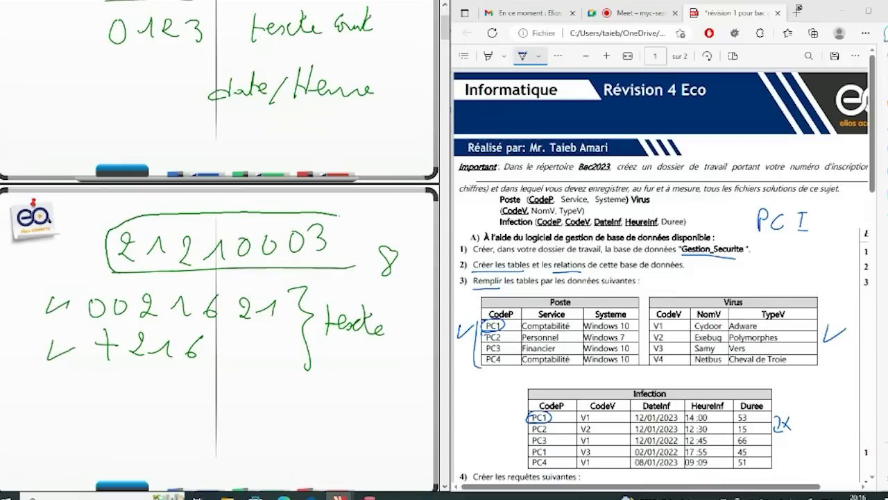
Step: Close the outline around the whiteboard's phone number and handwrite "Numérique / Texte" above it
left_click_drag(338, 215, 355, 267)
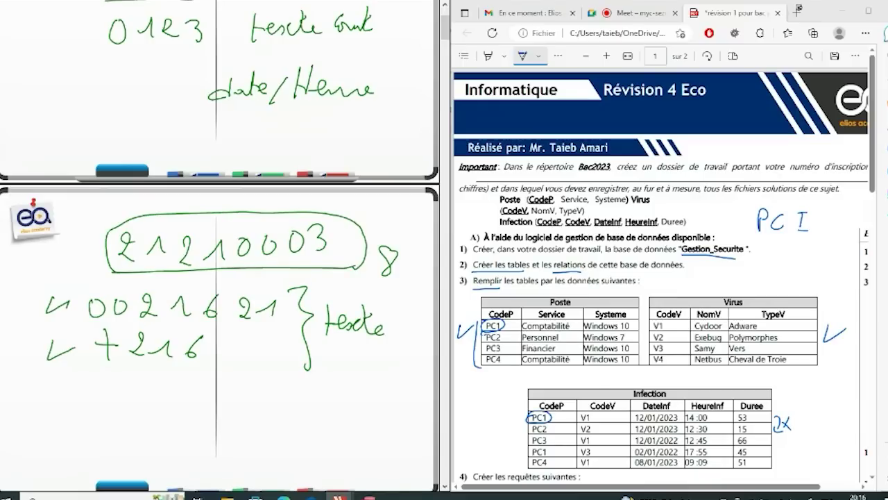
left_click_drag(173, 207, 182, 196)
left_click_drag(186, 199, 222, 203)
mouse_move(226, 200)
left_mouse_down()
mouse_move(235, 221)
mouse_move(259, 204)
left_mouse_up()
mouse_move(278, 192)
left_mouse_down()
mouse_move(270, 214)
mouse_move(301, 195)
left_mouse_up()
left_click(298, 201)
left_click_drag(304, 204, 347, 199)
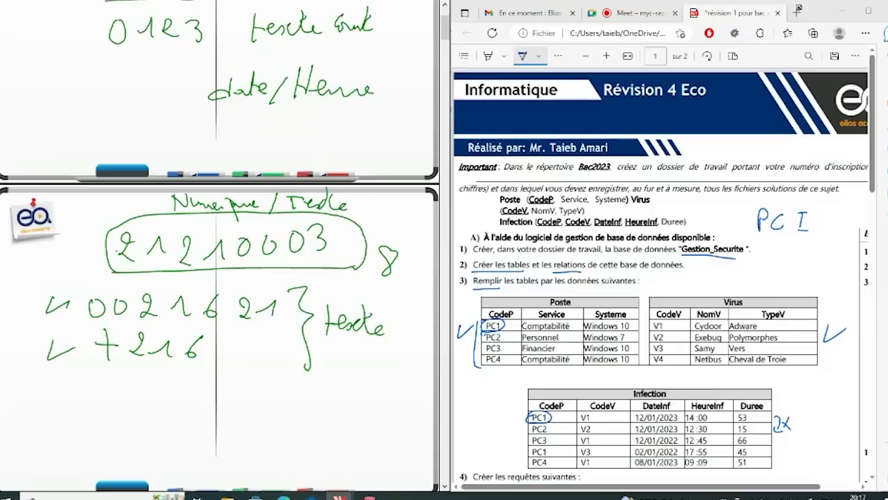
Step: Handwrite "PU" followed by a rightward arrow below "date/Heure" on the first whiteboard page
left_click_drag(262, 138, 262, 158)
left_click_drag(261, 139, 263, 149)
mouse_move(276, 137)
left_mouse_down()
mouse_move(277, 158)
mouse_move(297, 139)
left_mouse_up()
left_click_drag(302, 149, 337, 149)
left_click_drag(332, 144, 339, 150)
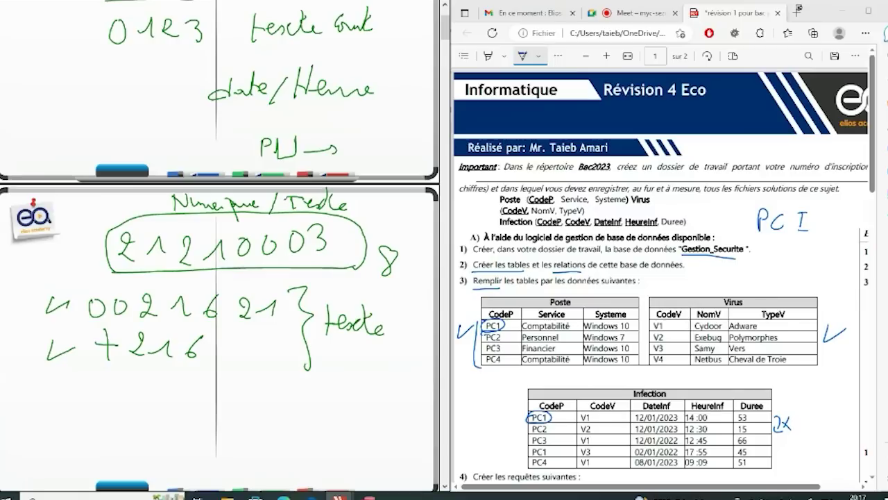
Step: Underline the leading 00, the plus sign and the word "texte" in the prefix examples
left_click_drag(83, 321, 131, 320)
left_click_drag(94, 359, 117, 358)
left_click_drag(318, 342, 373, 340)
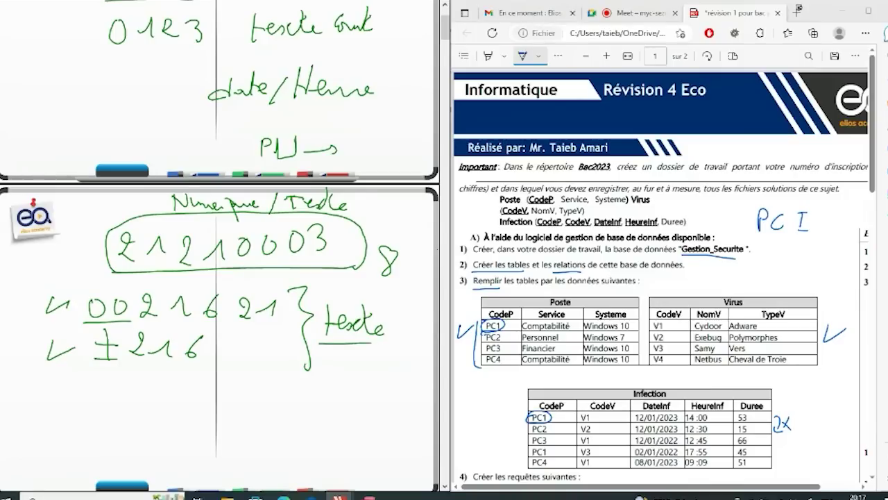
Step: Switch to Access and add a third field named Systeme with the Texte court data type
left_click(338, 494)
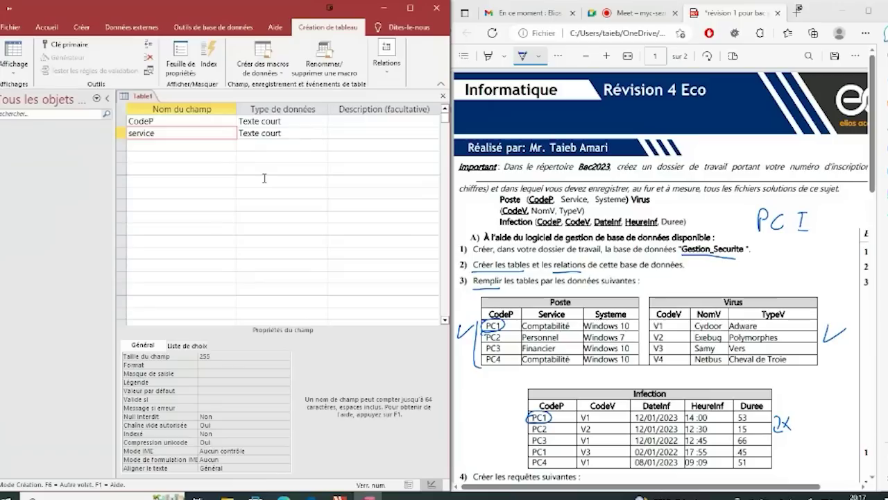
left_click(153, 145)
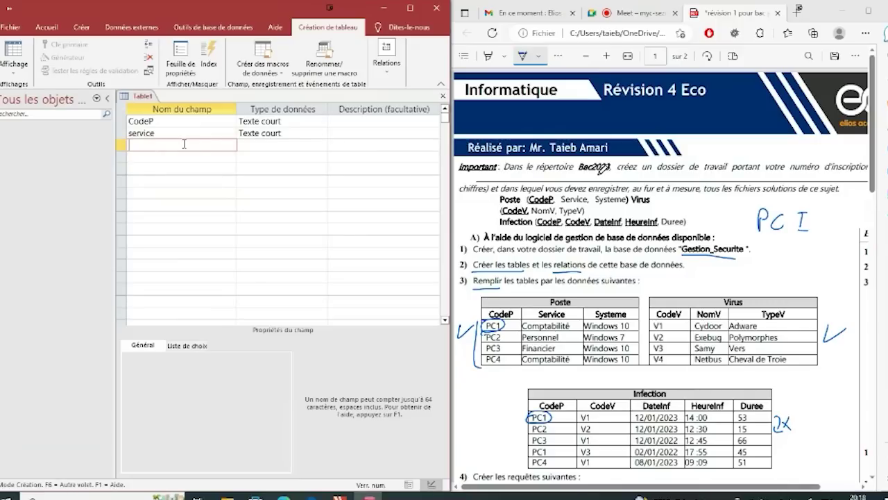
type("Systeme")
left_click(259, 145)
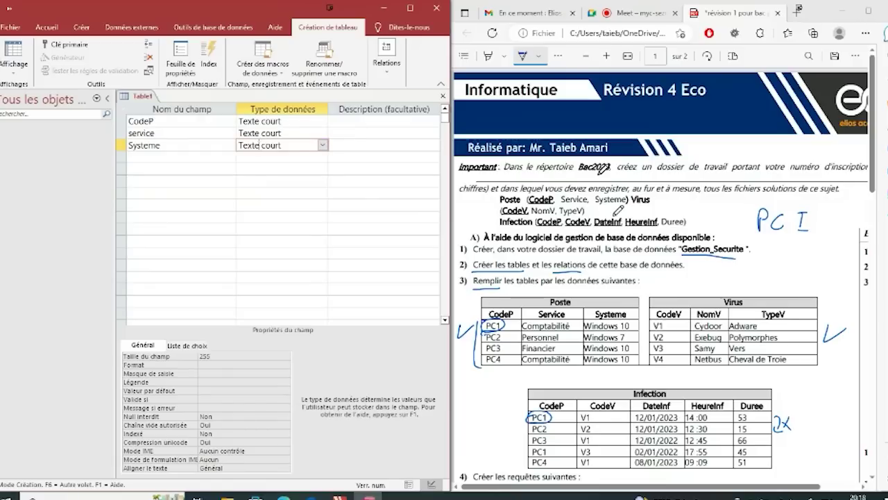
Step: Underline the query labels R1, R2 and R4 under question 4 of the exercise PDF
left_click_drag(873, 177, 877, 185)
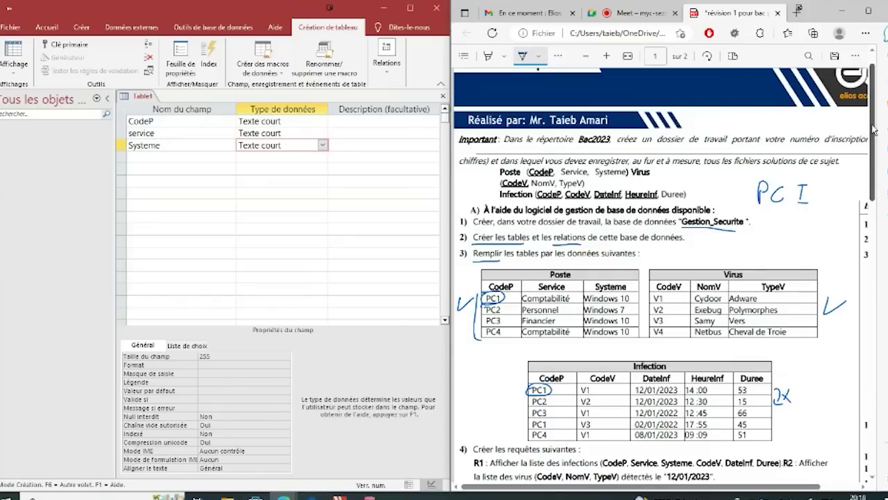
scroll(880, 159, "down", 3)
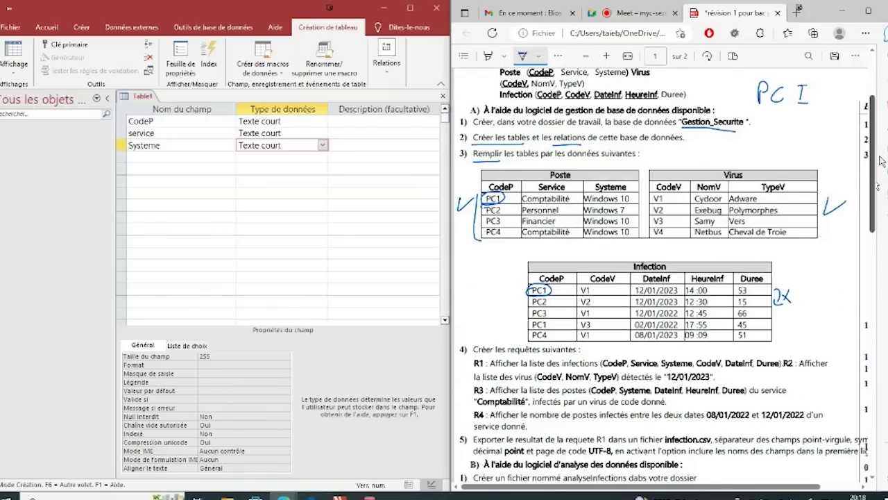
scroll(881, 170, "down", 2)
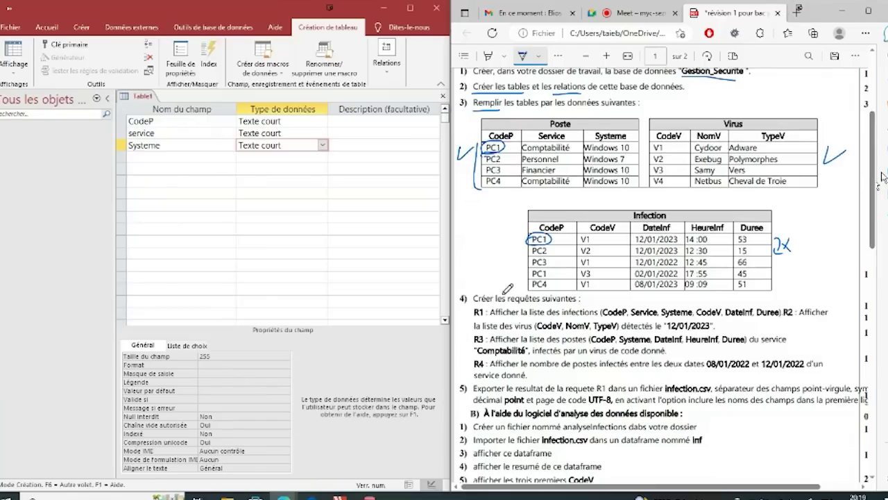
left_click_drag(474, 317, 483, 317)
left_click_drag(783, 318, 793, 318)
left_click_drag(474, 369, 484, 368)
Step: Make the CodeP field the primary key of the new table
key("Tab")
key("Tab")
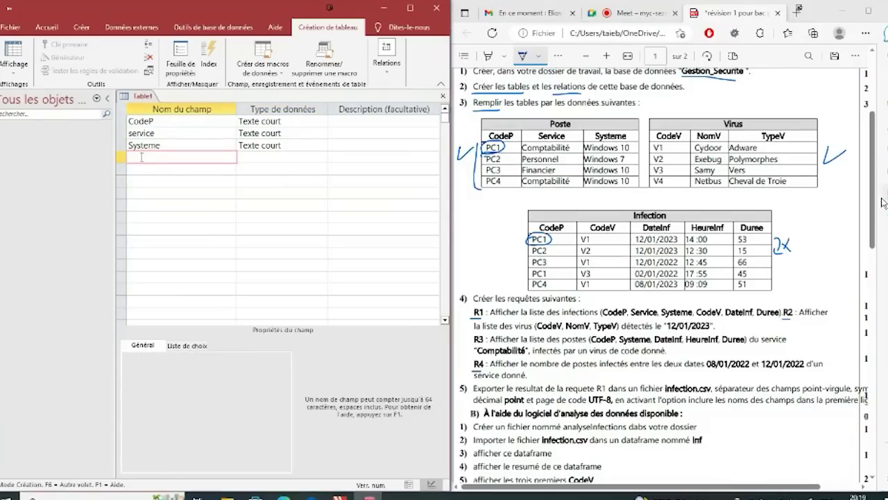
scroll(883, 201, "up", 1)
scroll(548, 222, "up", 1)
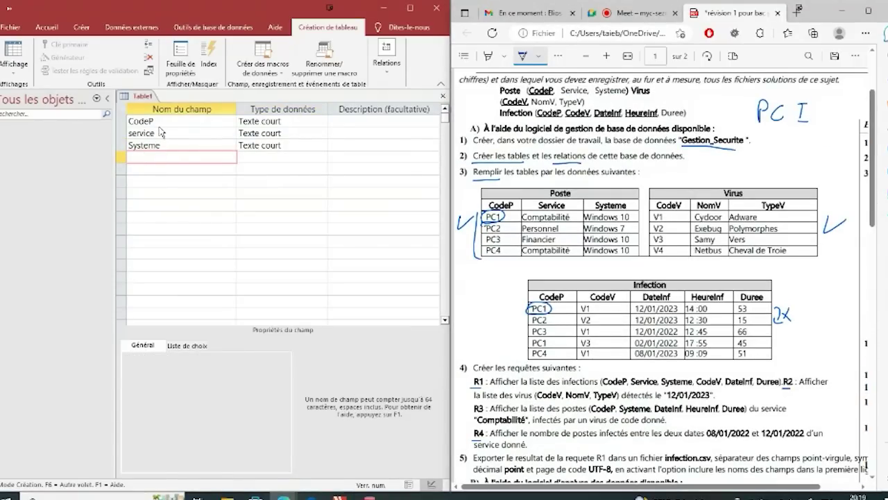
left_click(24, 62)
left_click(66, 44)
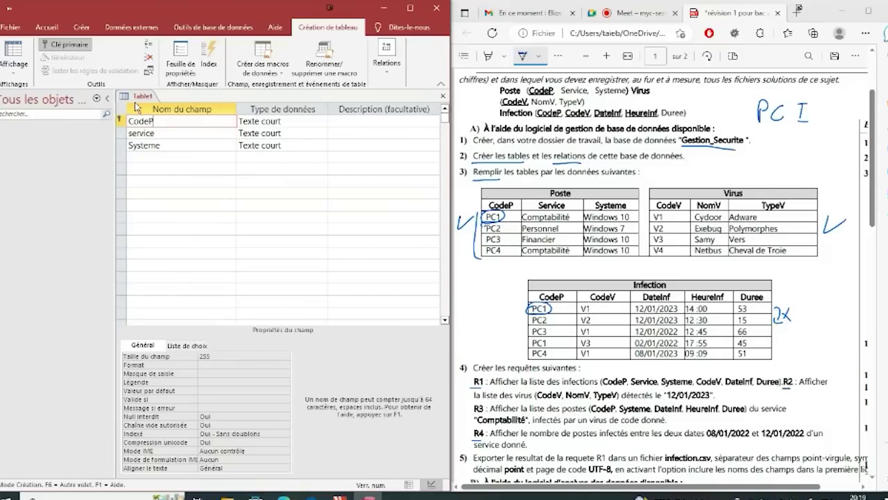
left_click_drag(875, 146, 879, 222)
scroll(878, 263, "down", 1)
scroll(878, 222, "down", 1)
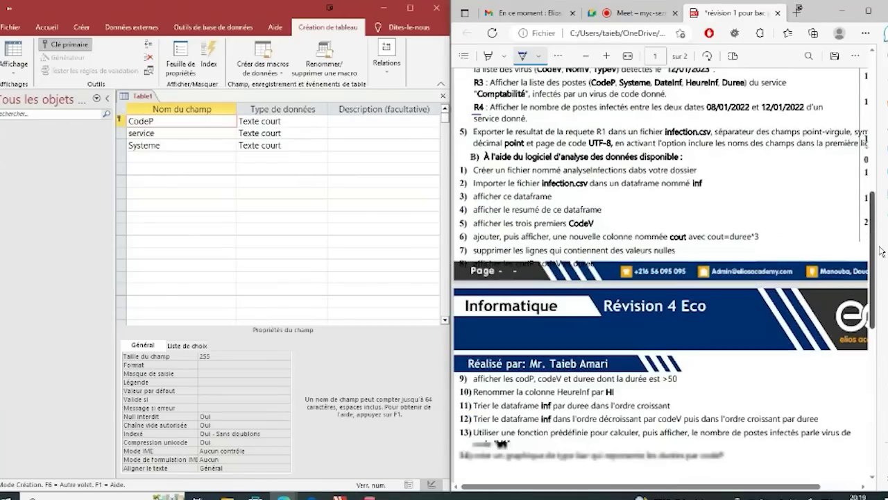
scroll(879, 222, "down", 1)
scroll(878, 222, "up", 5)
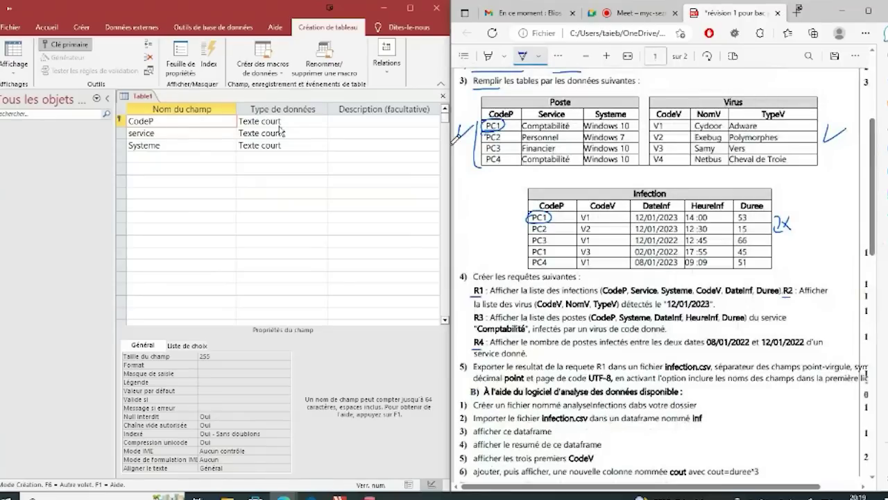
Step: Save the table under the name Poste and close it
right_click(143, 96)
left_click(167, 102)
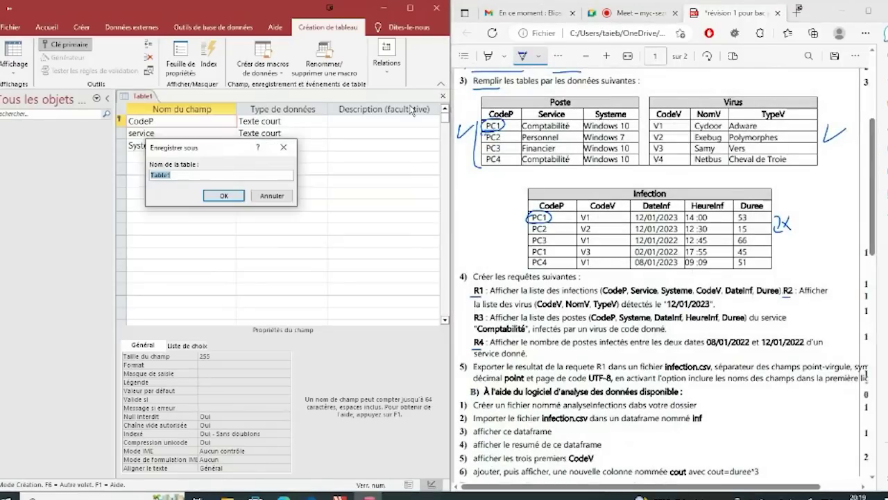
scroll(666, 277, "up", 3)
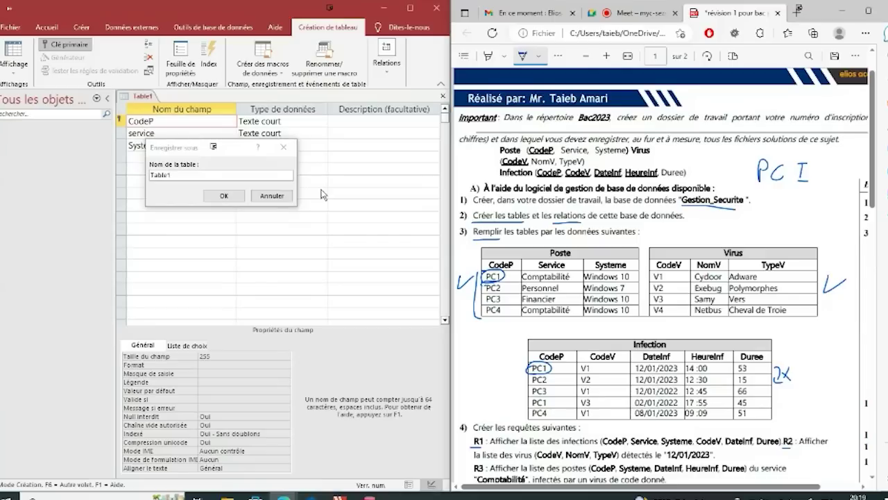
left_click(219, 175)
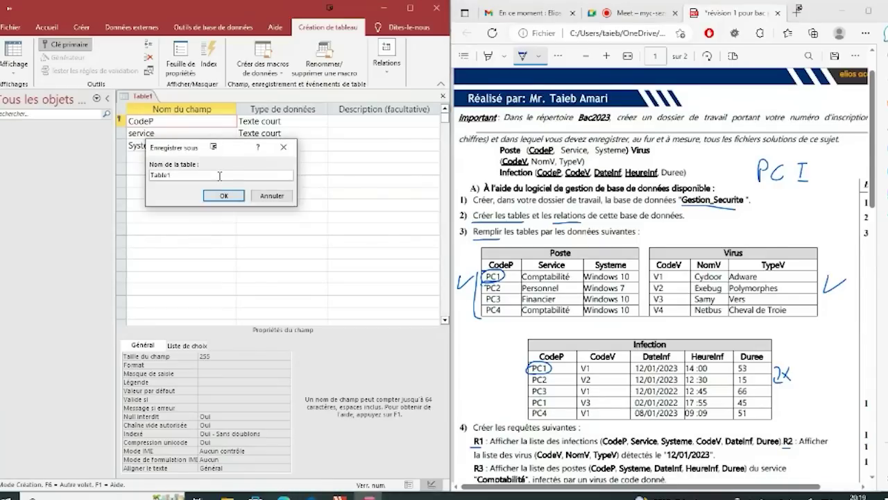
double_click(219, 176)
type("Poste")
left_click(229, 195)
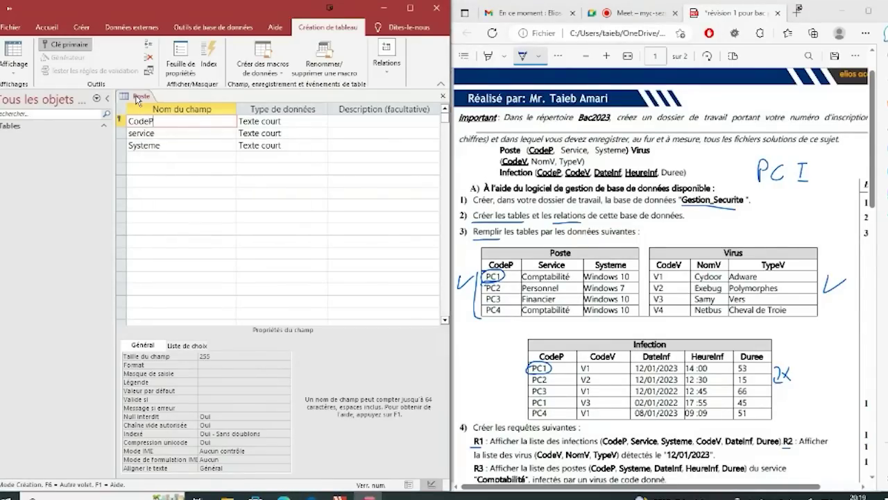
key("ctrl+w")
Step: Create a second table in design view with the Texte court fields CodeV and NomV
left_click(81, 31)
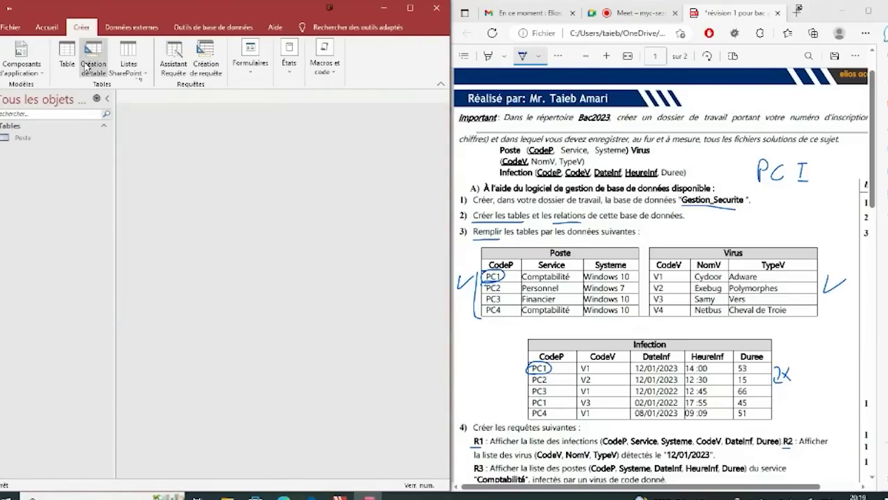
left_click(91, 66)
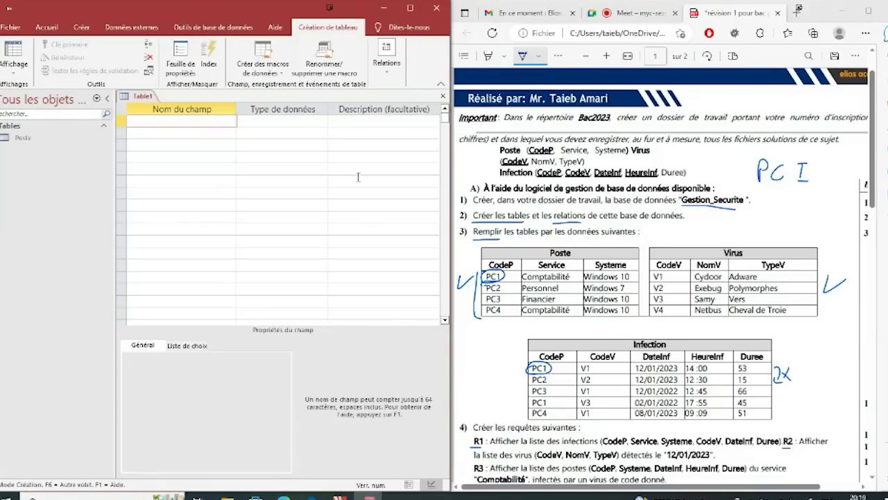
type("CodeV")
key("Tab")
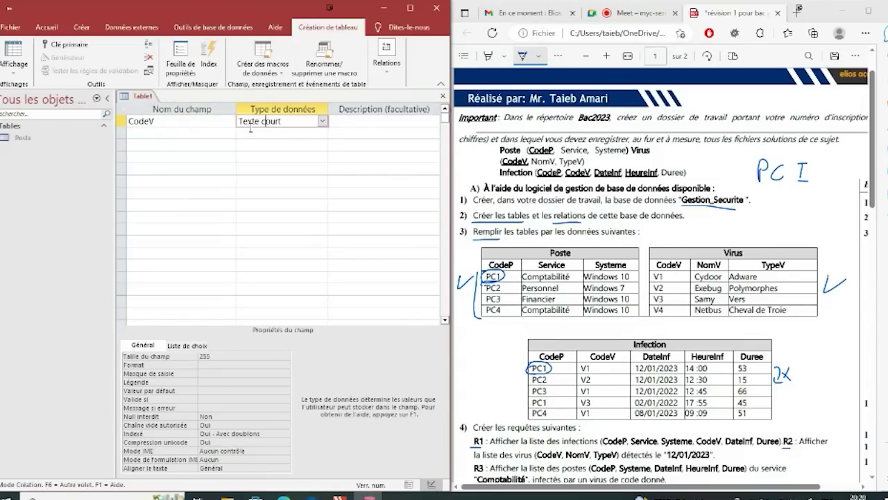
left_click(176, 134)
type("NomV")
Step: Add a third Texte court field named Type and make CodeV the primary key
left_click(176, 146)
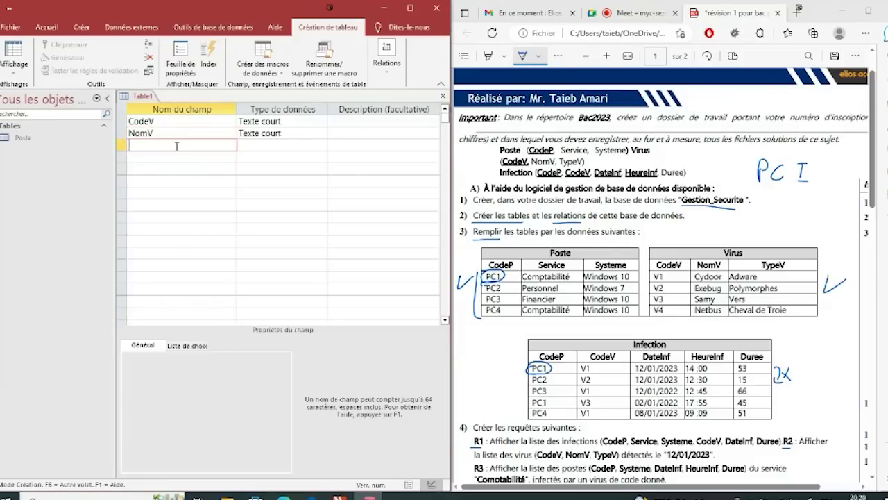
type("Type")
left_click(259, 145)
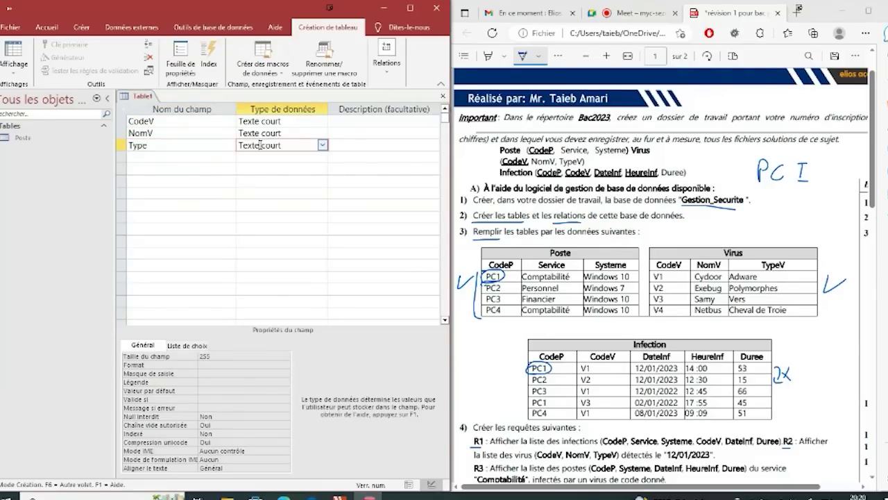
left_click(162, 156)
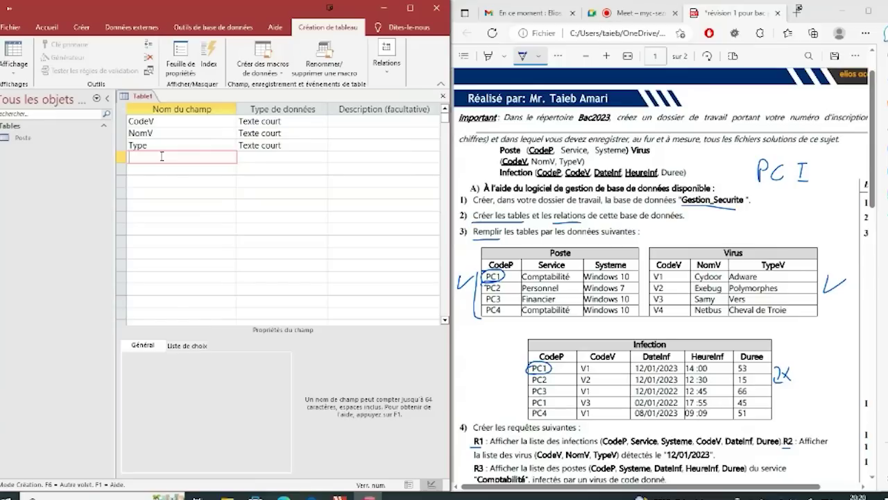
left_click(170, 121)
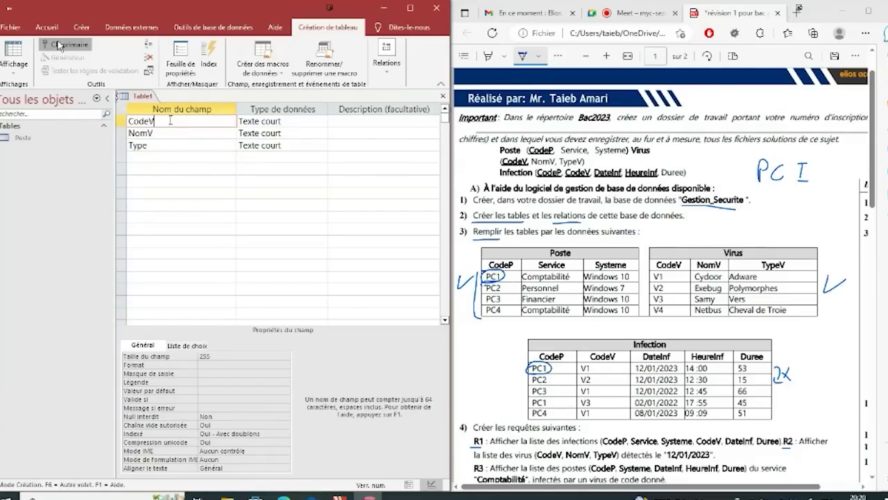
left_click(59, 45)
Step: Save the table as Virus, underlining that name in the PDF, and close the table
right_click(150, 96)
left_click(166, 104)
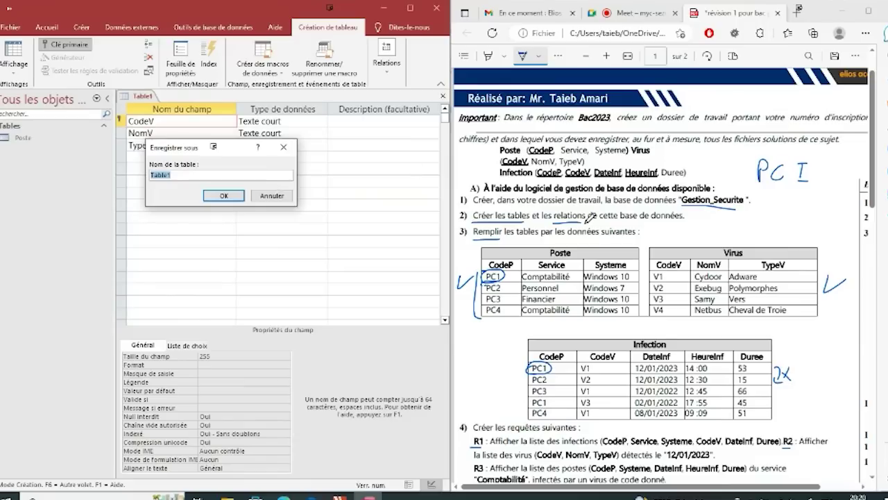
left_click(639, 153)
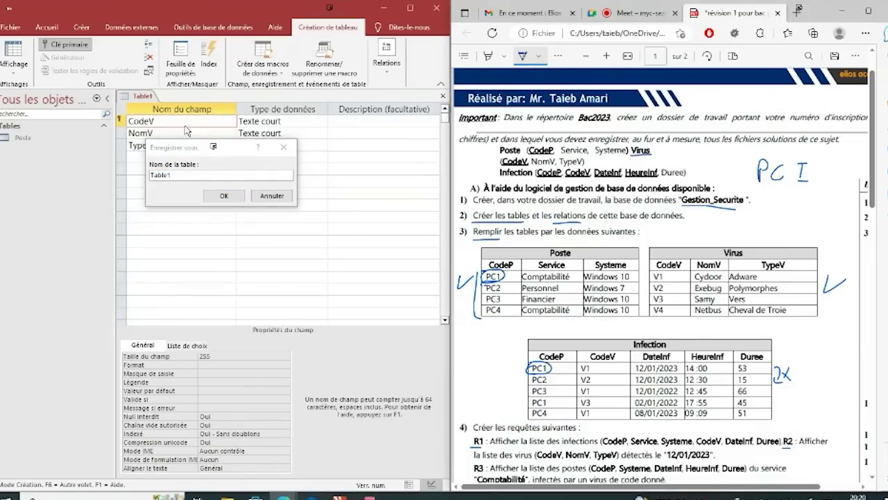
double_click(160, 175)
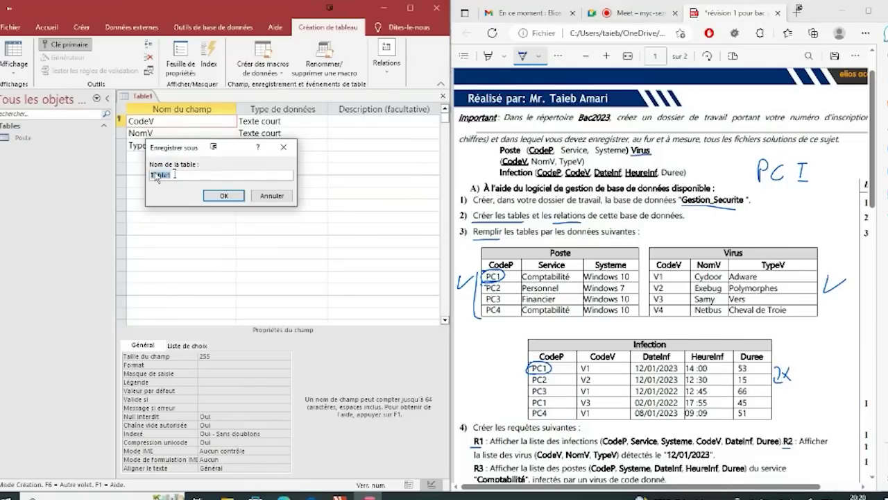
type("Virus")
left_click(224, 195)
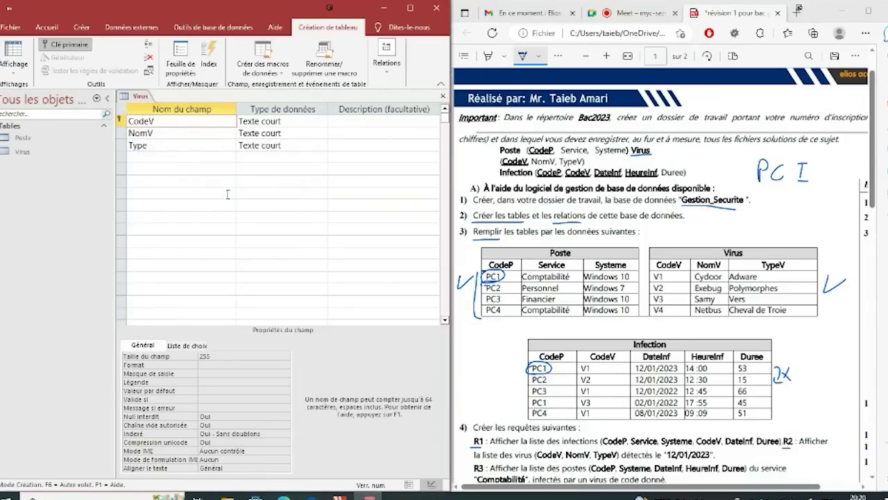
right_click(135, 99)
left_click(164, 120)
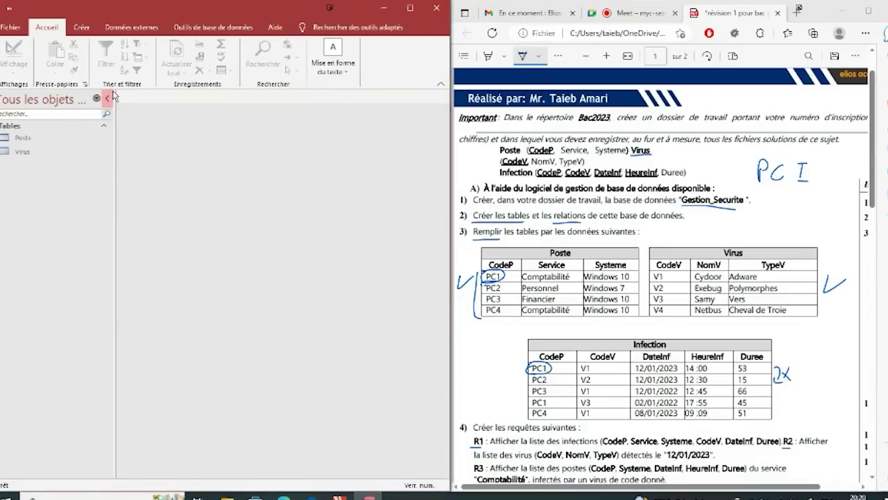
Step: Create a third table in design view with the fields codeP, CodeV, DateInf and HeureInf
left_click(81, 29)
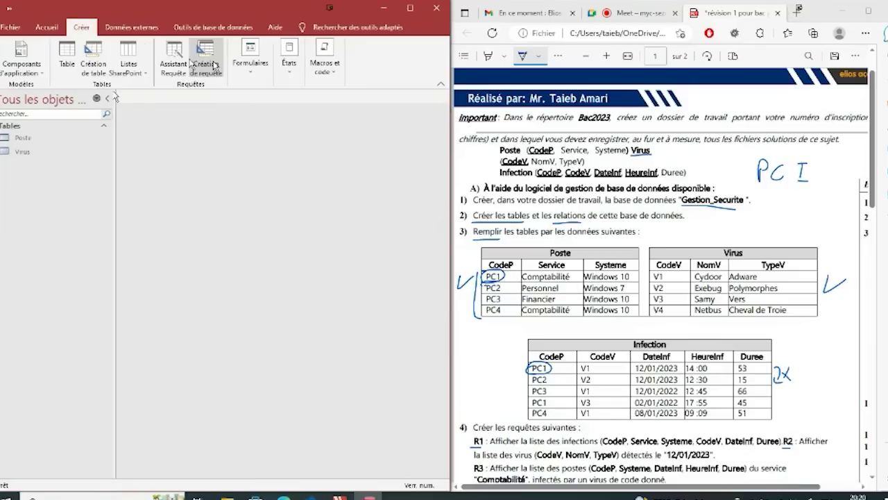
left_click(93, 63)
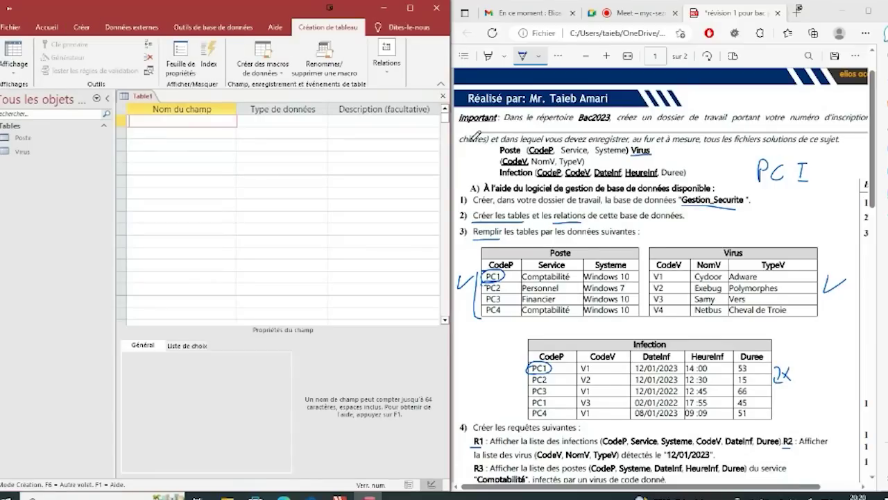
type("codeP")
left_click(155, 131)
type("CodeV")
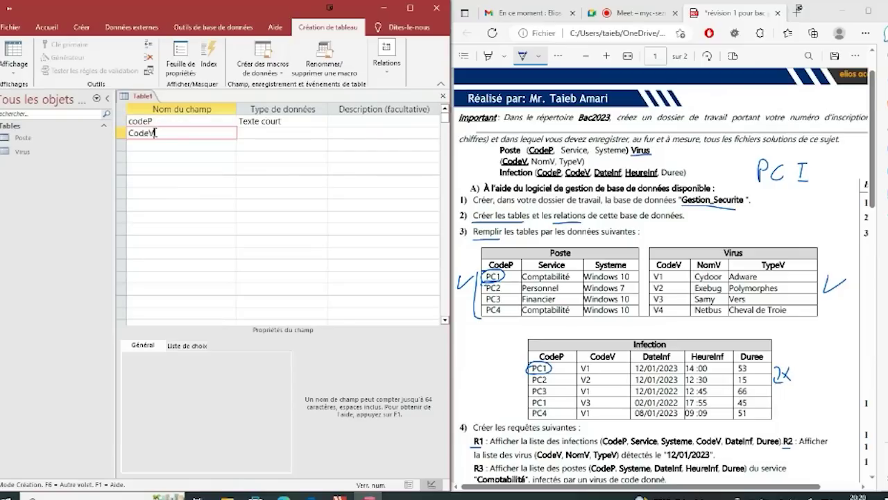
left_click(158, 145)
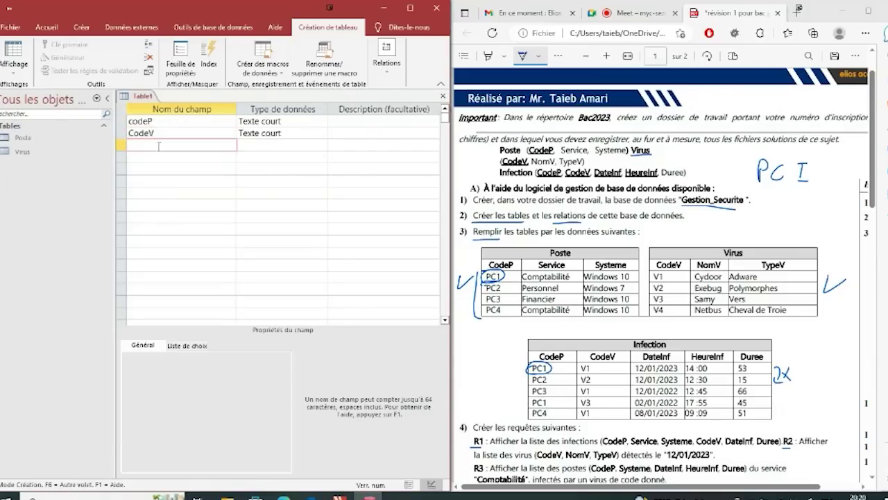
type("DateInf")
left_click(146, 157)
type("HeureInf")
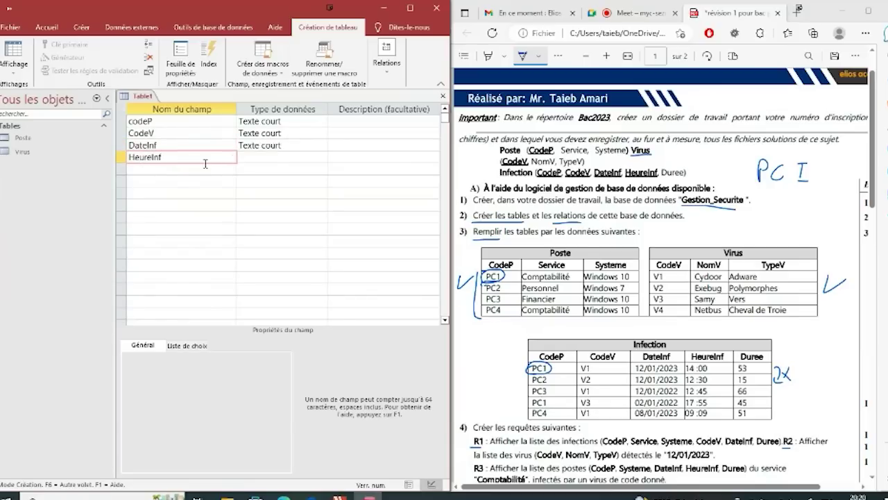
Step: Set the DateInf field's data type to Date/Heure with the Date, abrégé format
left_click(274, 144)
left_click(323, 145)
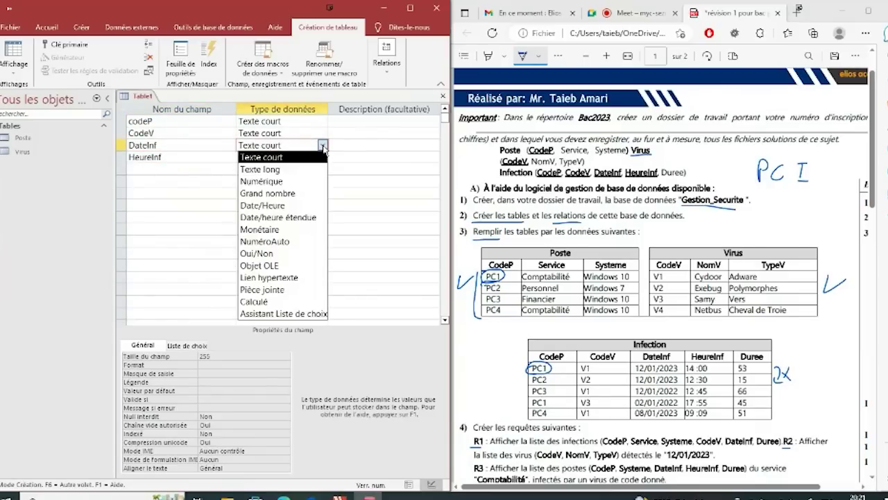
left_click(264, 204)
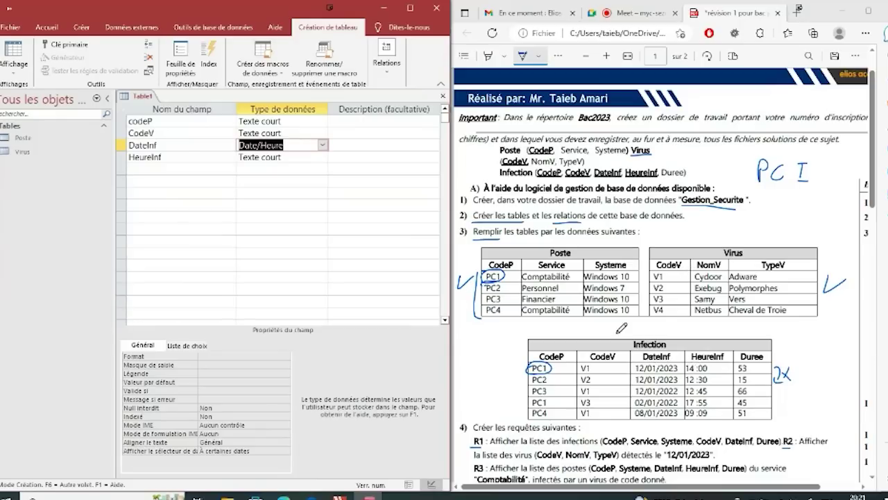
left_click(286, 356)
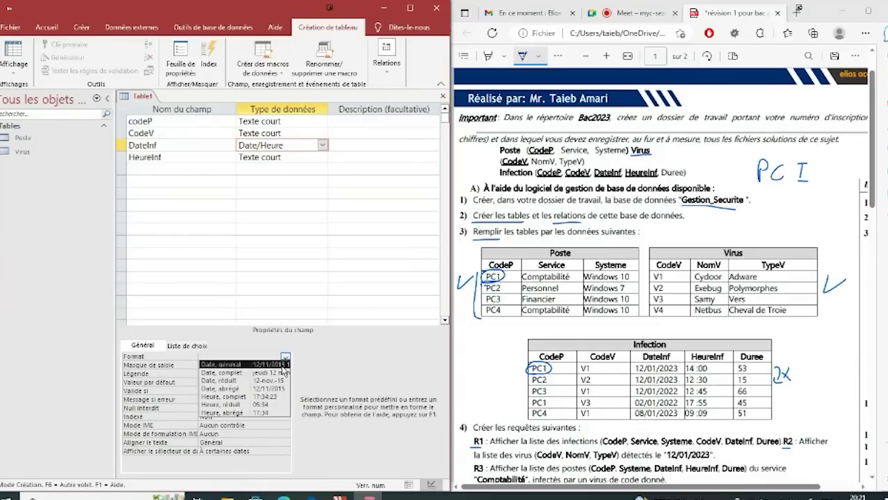
left_click(283, 390)
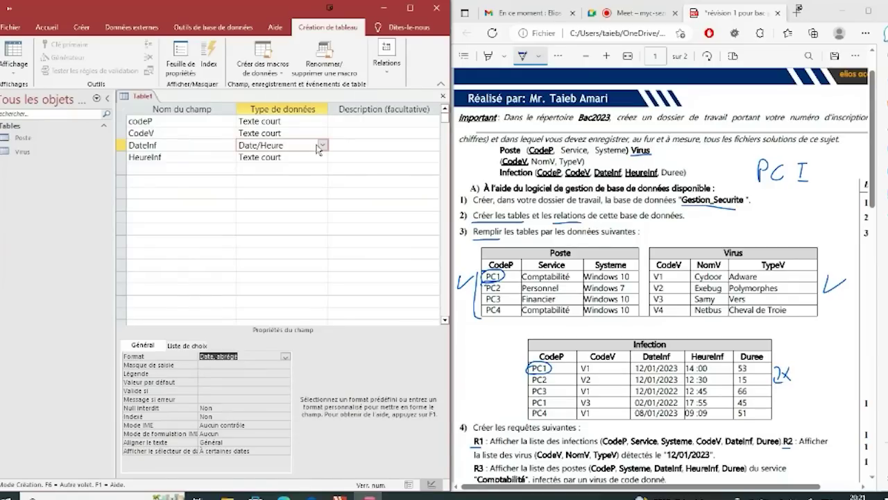
Step: Underline the 14:00 value in the PDF and set the HeureInf field to Date/Heure with the Heure, abrégé format
left_click(281, 156)
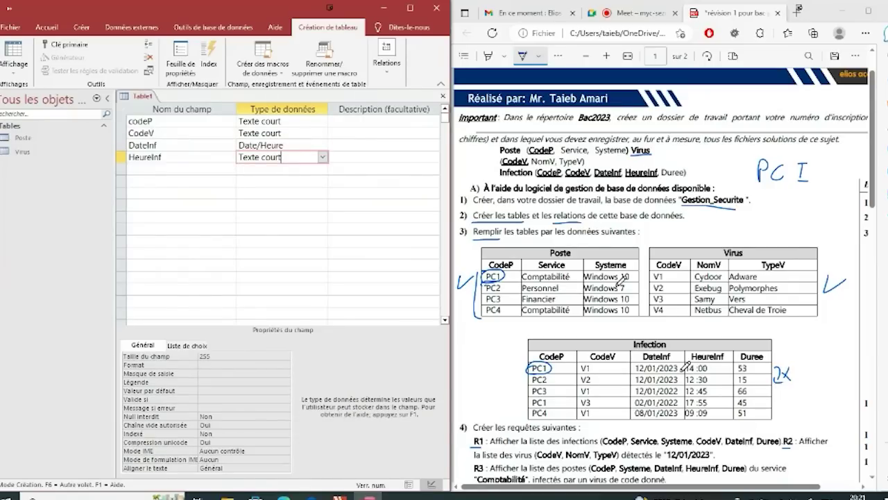
left_click_drag(687, 373, 708, 373)
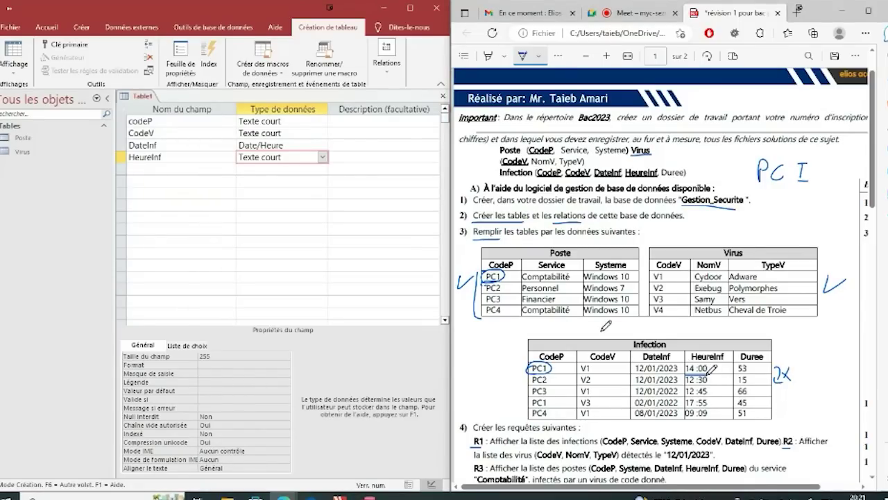
left_click(322, 157)
left_click(268, 216)
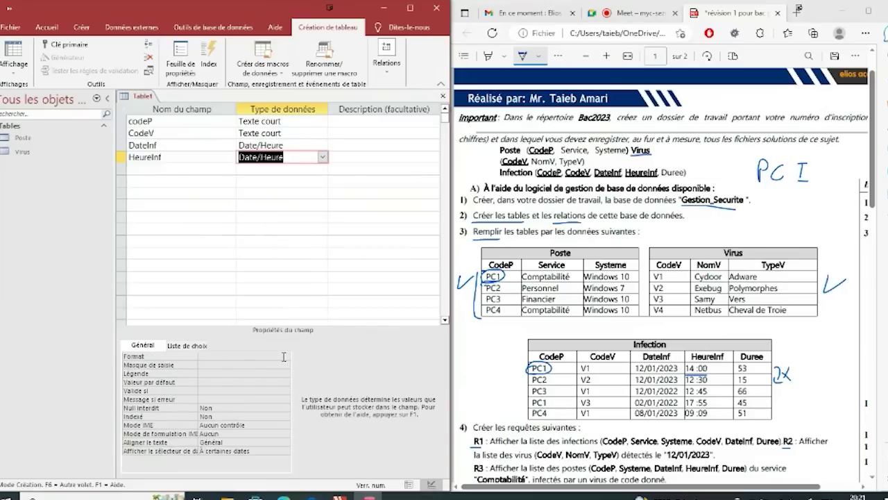
left_click(285, 356)
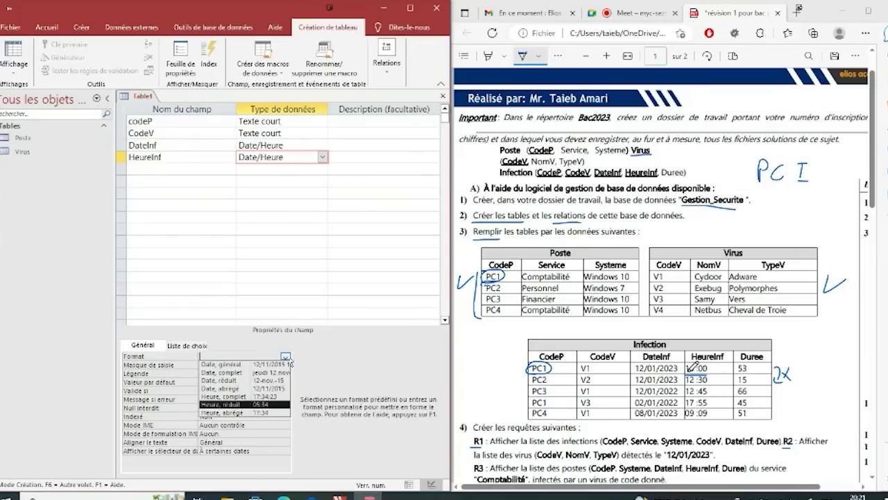
left_click(256, 414)
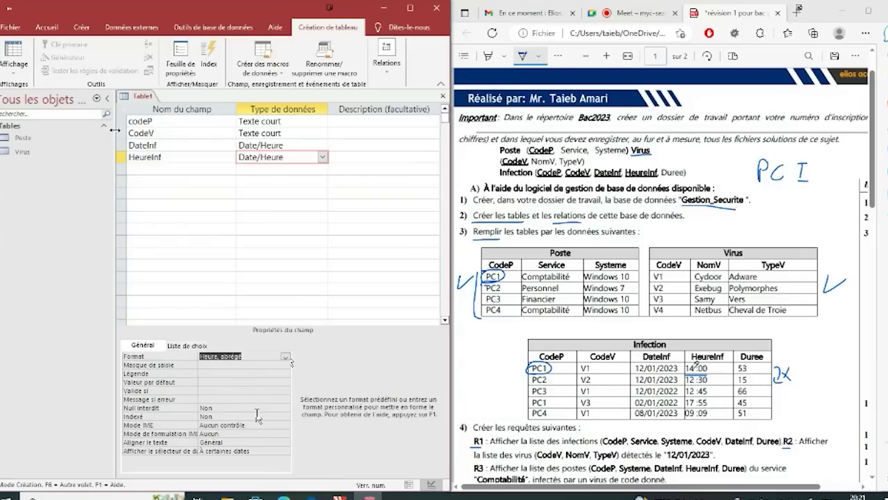
Step: Add a Numérique field named Duree and make codeP, CodeV, DateInf and HeureInf the composite primary key
left_click(144, 170)
type("Duree")
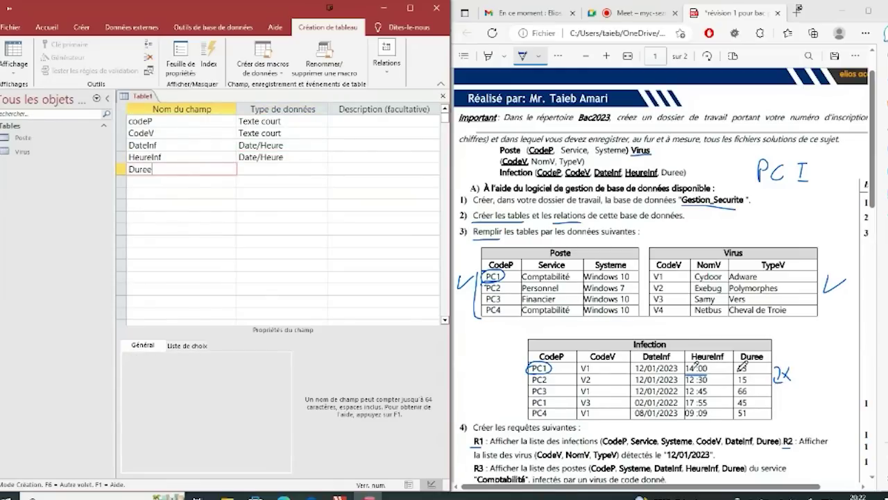
left_click(292, 169)
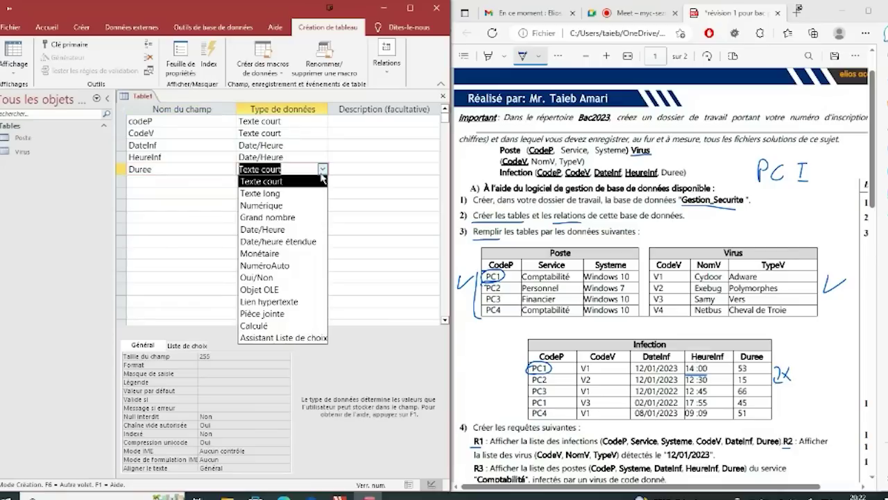
left_click(263, 201)
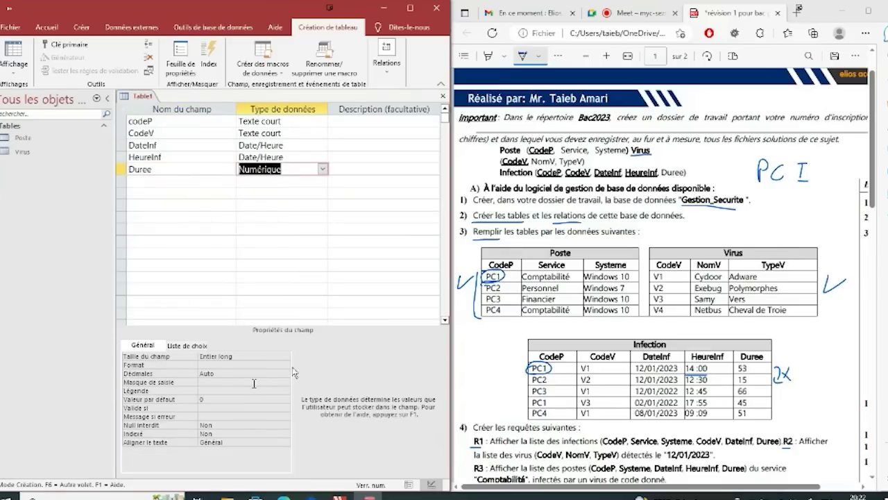
left_click(285, 357)
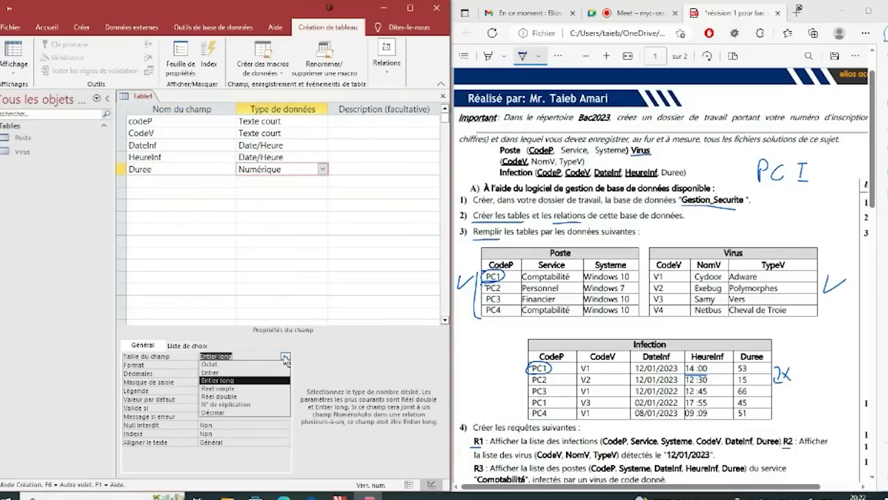
left_click_drag(122, 120, 122, 157)
left_click(66, 44)
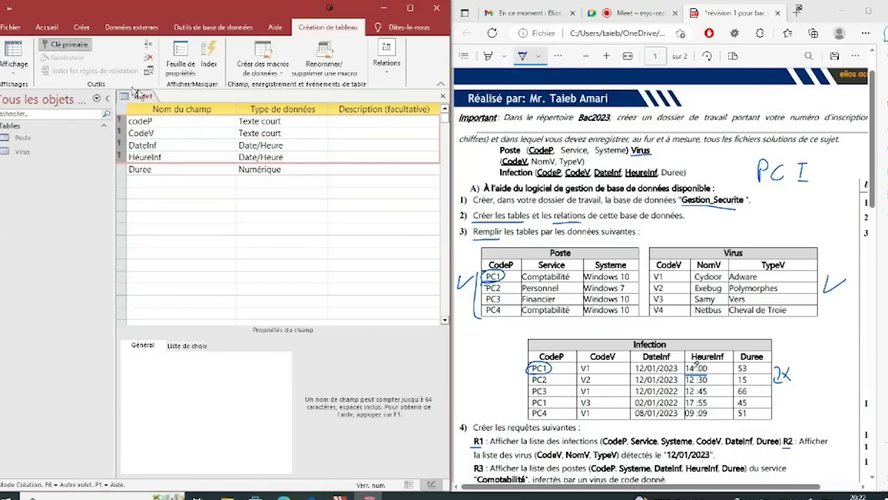
Step: Save the table under the name Infection and close it
right_click(141, 96)
left_click(174, 101)
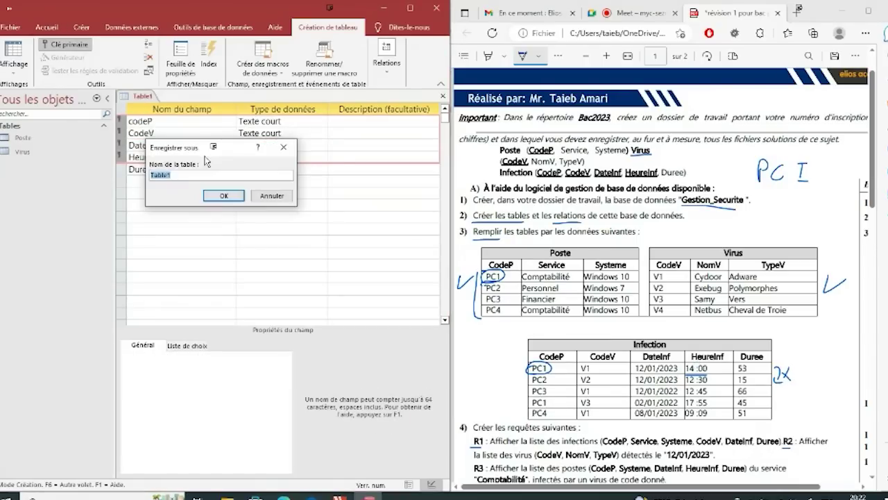
type("infection")
key("Return")
right_click(146, 99)
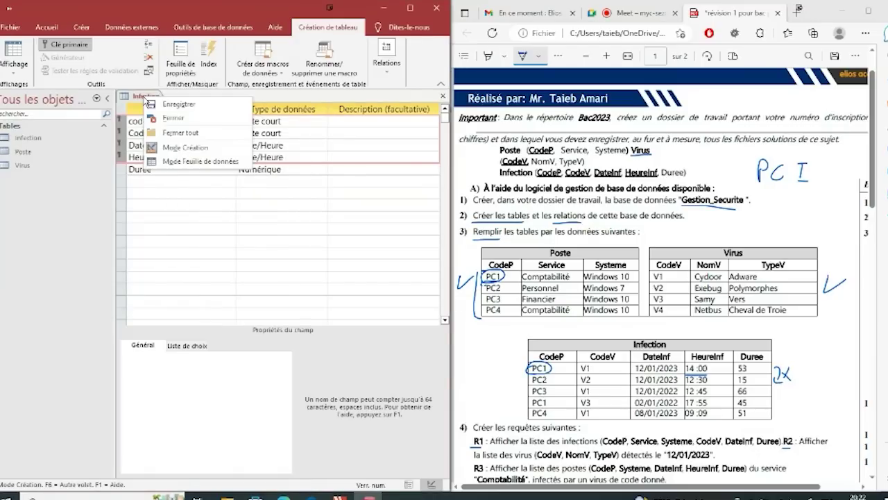
left_click(174, 118)
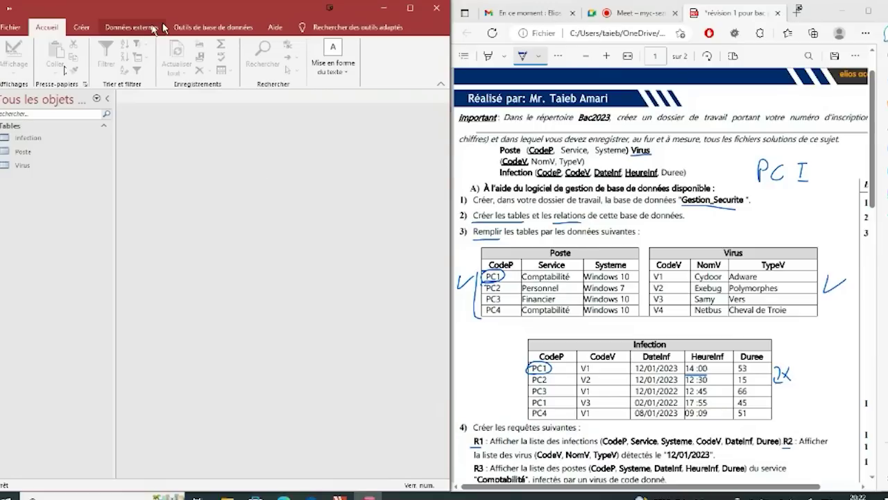
Step: Open the relationships window and add the Infection, Poste and Virus tables to it
left_click(184, 27)
left_click(189, 52)
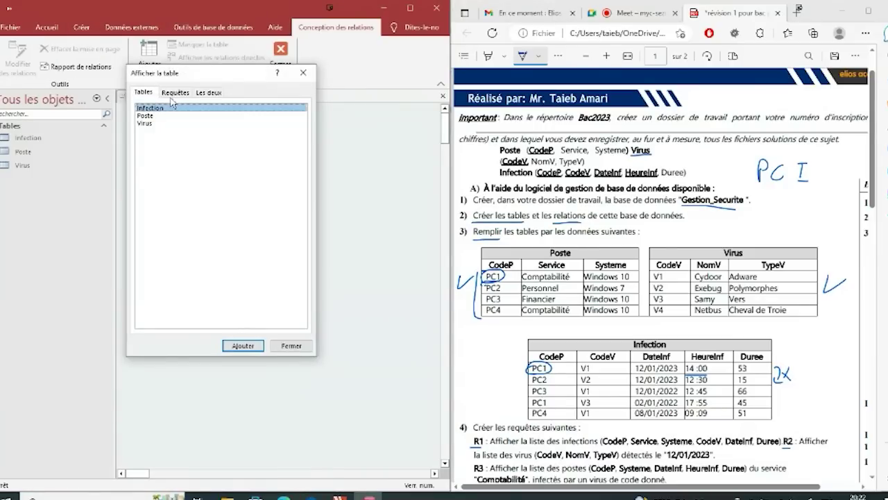
key("shift+Down")
key("shift+Down")
left_click(243, 344)
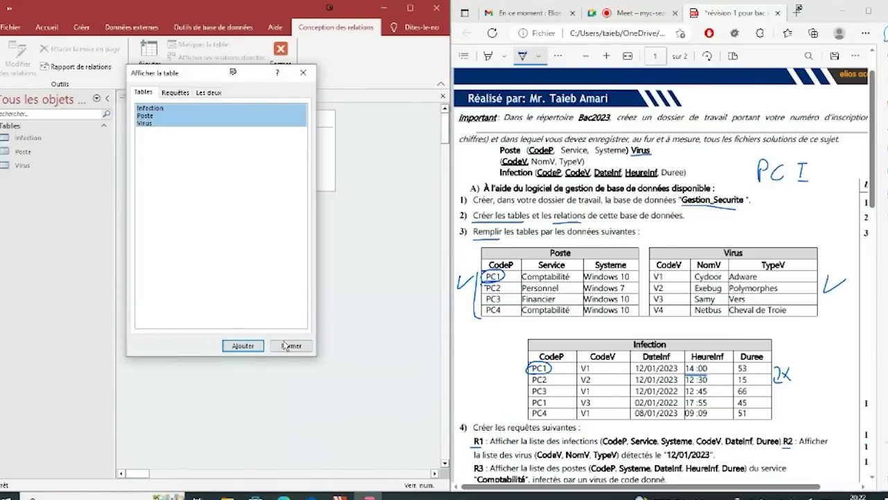
left_click(291, 345)
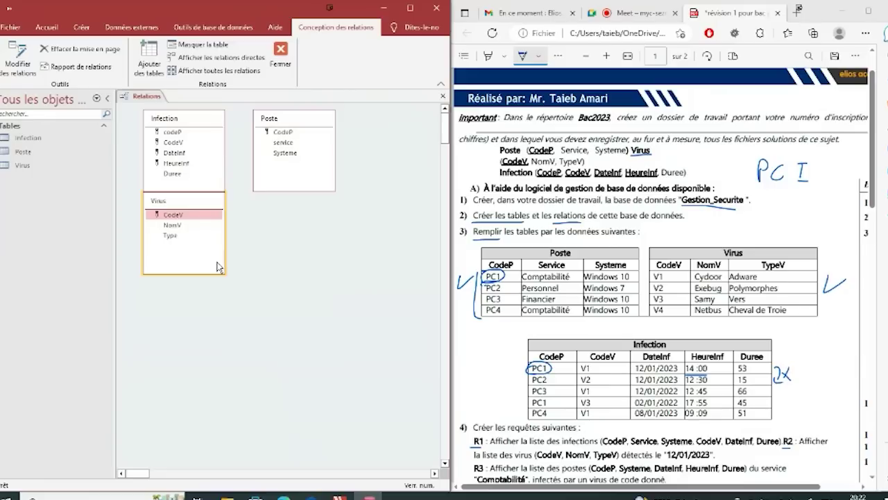
Step: Rearrange the relationship diagram so that the Infection table sits between Virus and Poste
left_click_drag(188, 211, 282, 237)
left_click_drag(291, 118, 386, 147)
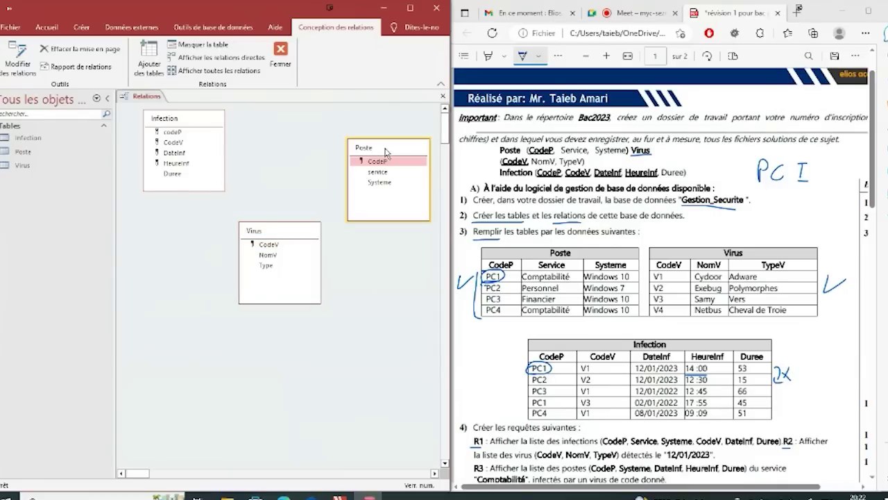
left_click_drag(167, 118, 279, 133)
left_click_drag(272, 233, 167, 133)
Step: Relate CodeV in Virus to CodeV in Infection, enforcing referential integrity with cascading updates and deletes
left_click_drag(165, 144, 263, 158)
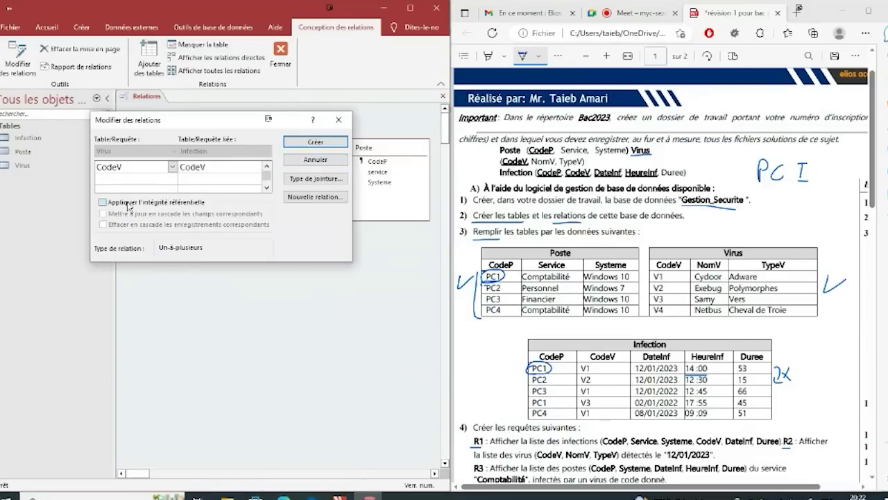
left_click(102, 202)
left_click(316, 141)
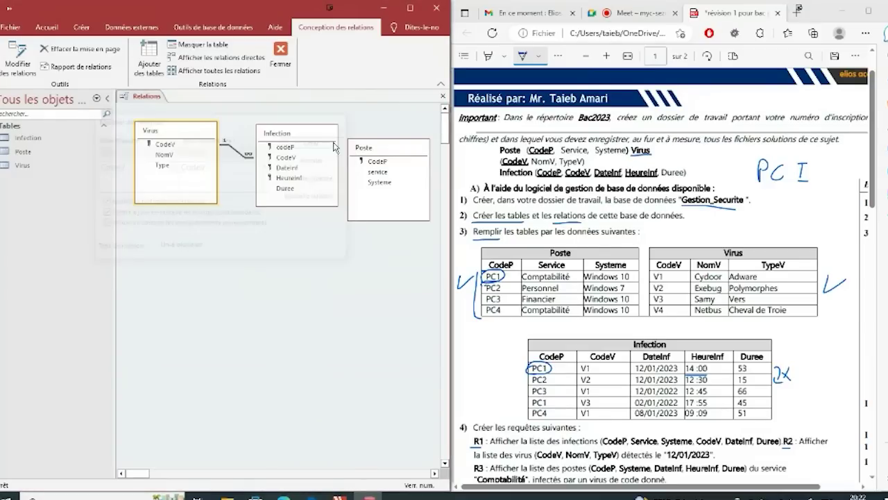
Step: Relate CodeP in Poste to codeP in Infection with referential integrity and cascading updates, and place Poste lower in the diagram
left_click_drag(377, 162, 297, 145)
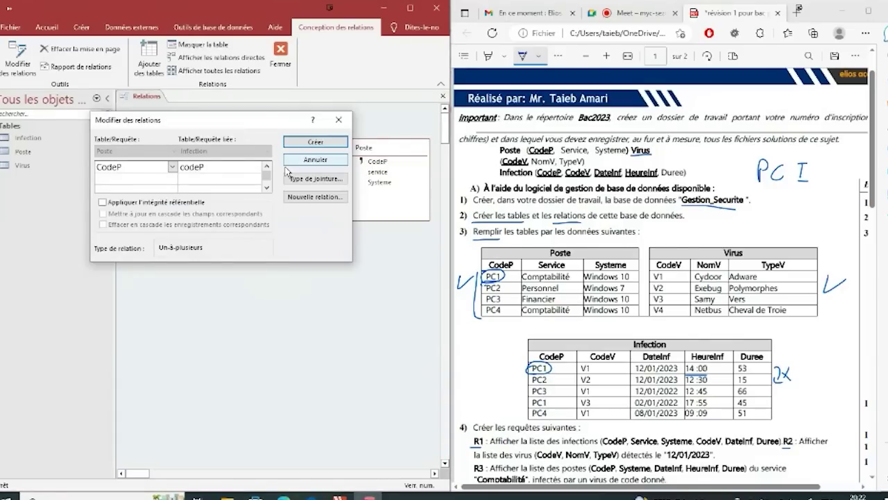
left_click(103, 202)
left_click(102, 214)
left_click(315, 142)
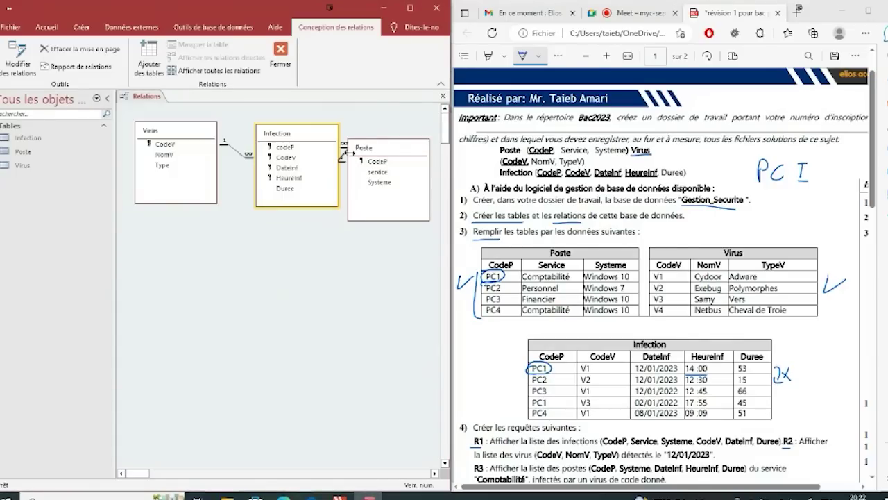
left_click_drag(365, 149, 381, 221)
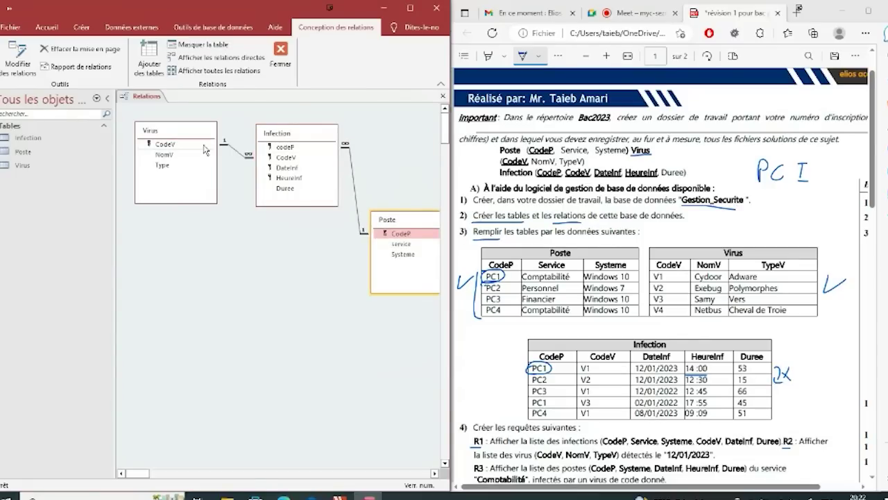
Step: Review the referential integrity and cascade options of the Virus–Infection relationship and accept them
double_click(233, 154)
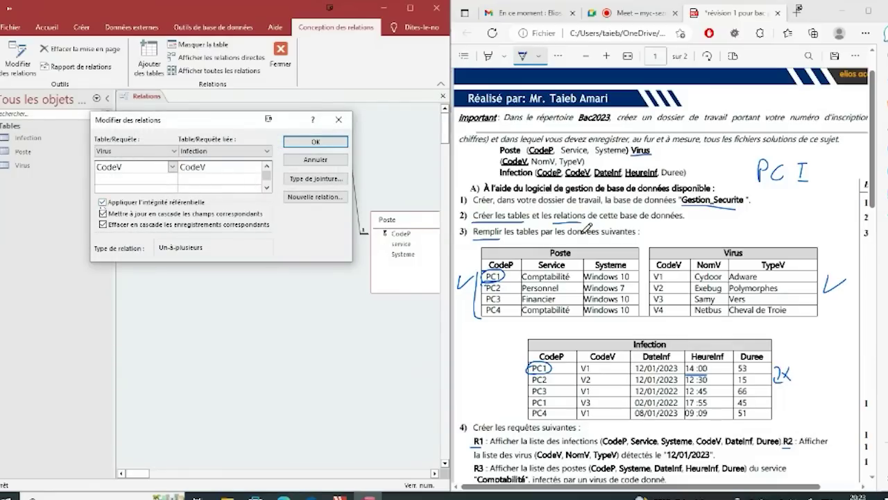
left_click_drag(876, 202, 877, 236)
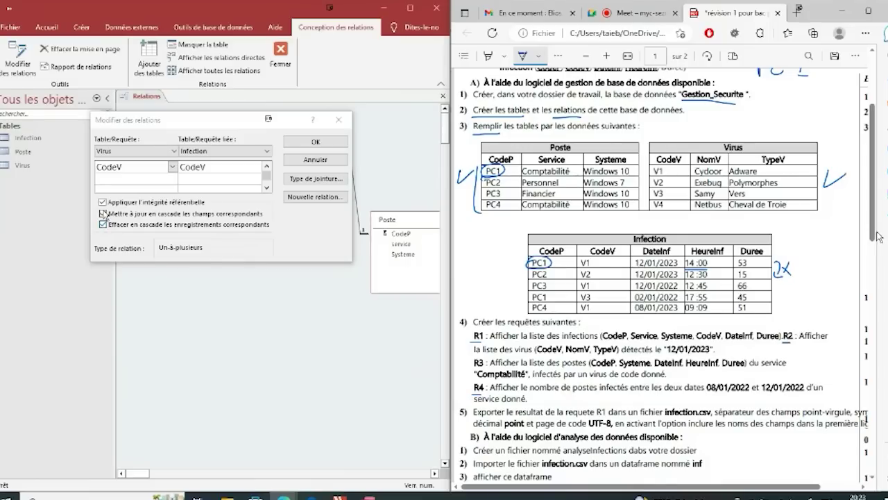
left_click(339, 143)
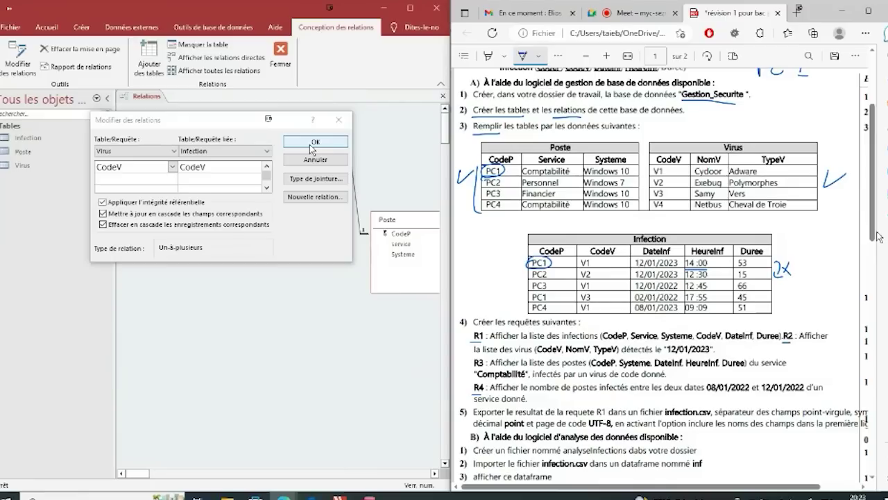
left_click(312, 146)
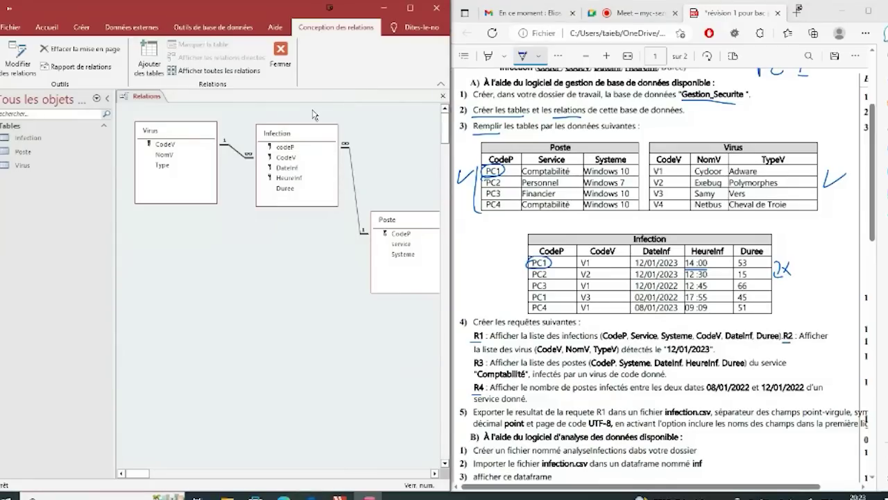
Step: Close the relationship diagram and reopen it to check the links between Virus, Infection and Poste
right_click(148, 96)
key("Escape")
right_click(148, 96)
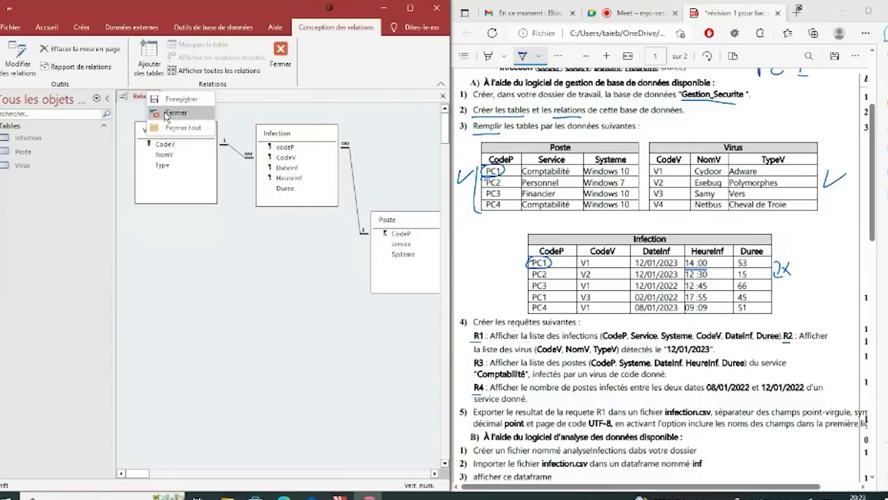
left_click(165, 112)
left_click(196, 32)
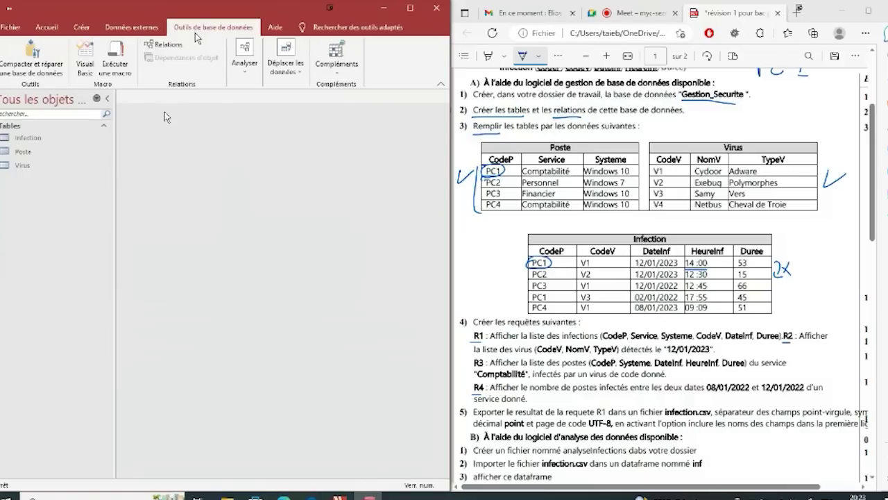
left_click(165, 43)
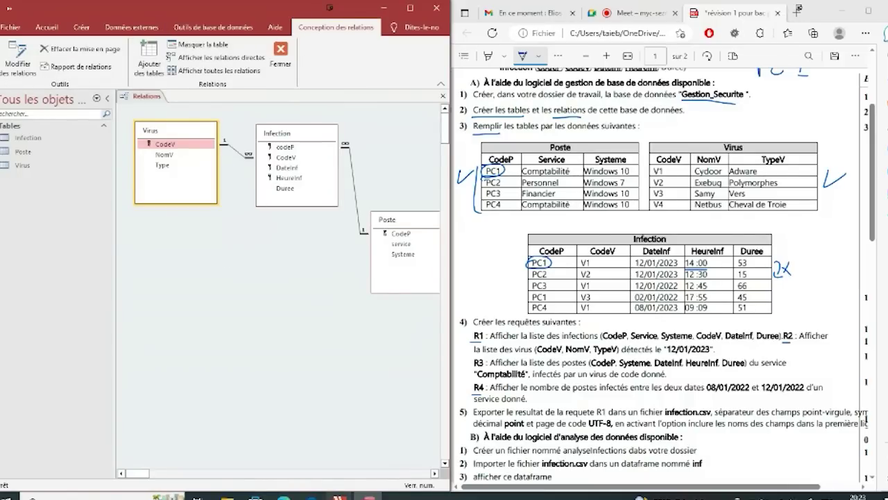
Step: Switch to the handwritten notes in PDF Annotator, place Access beside them and collapse its navigation pane
mouse_move(338, 496)
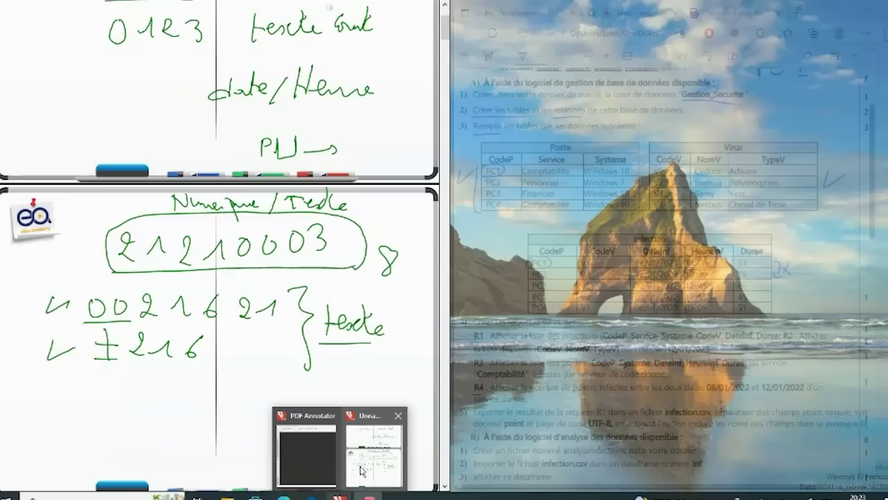
left_click(360, 472)
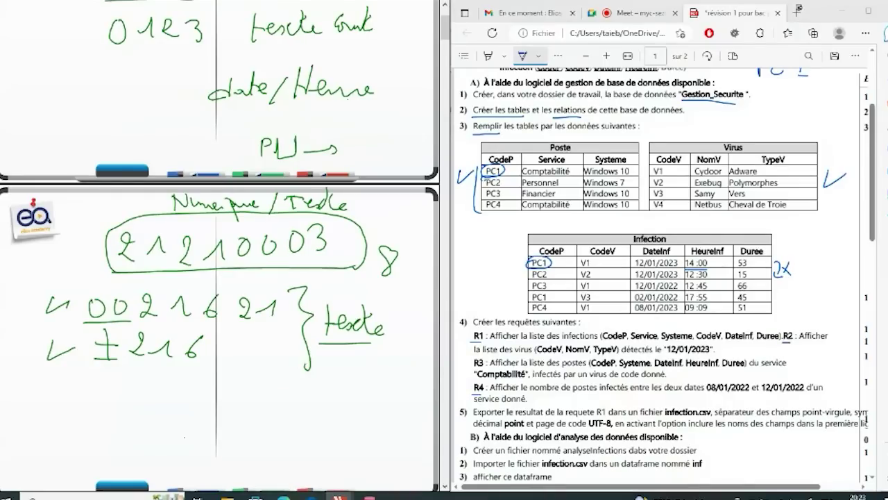
key("alt+Tab")
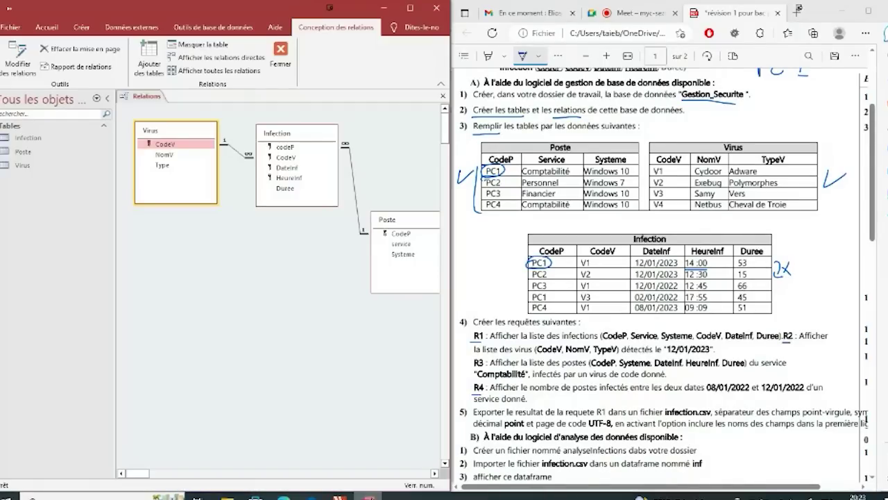
key("super+Right")
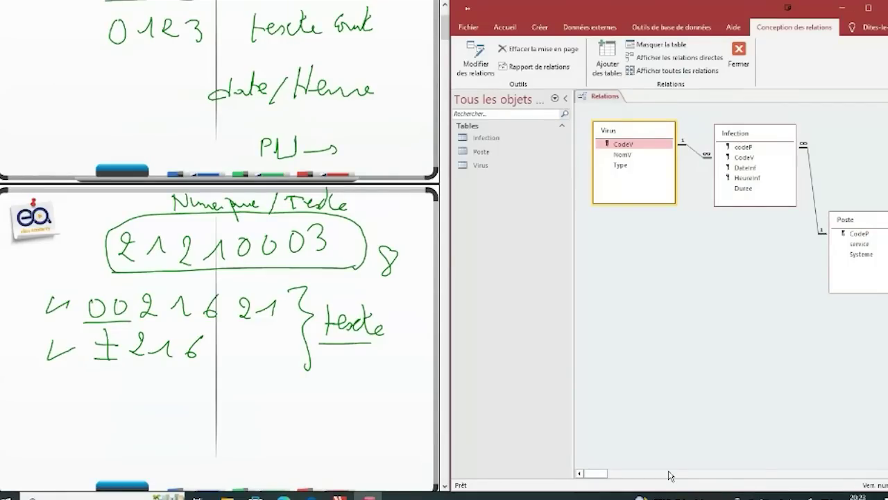
left_click(566, 99)
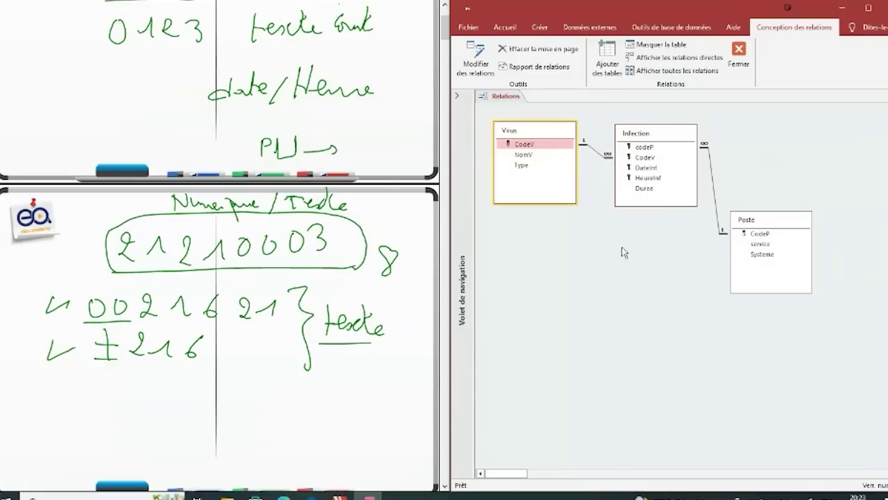
Step: Move the Infection table down in the relationship diagram, between and below Virus and Poste
left_click_drag(653, 134, 645, 262)
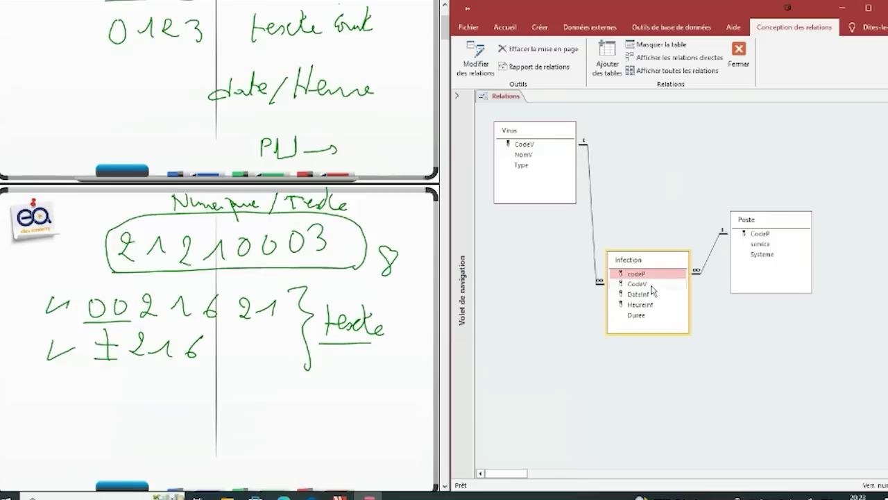
left_click(699, 274)
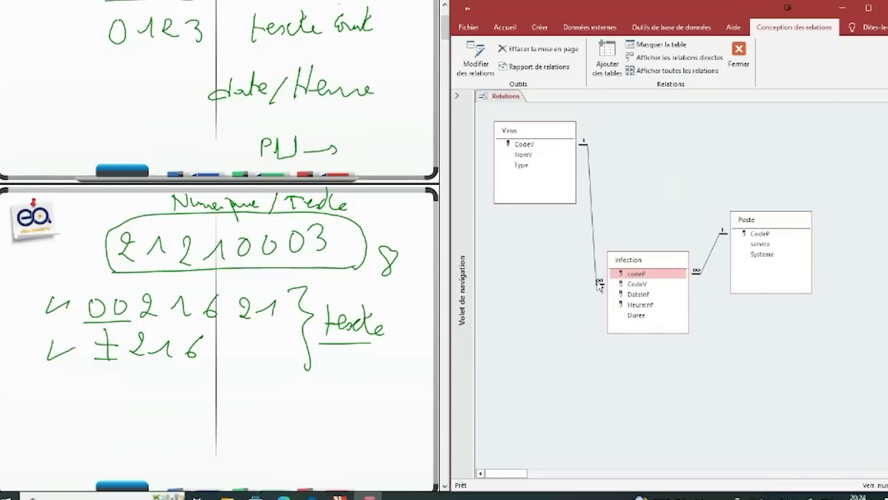
left_click(521, 133)
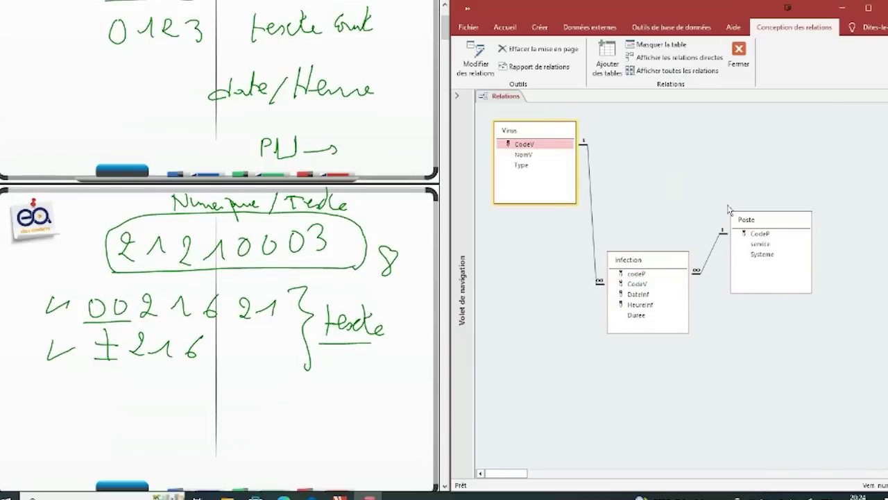
left_click(734, 217)
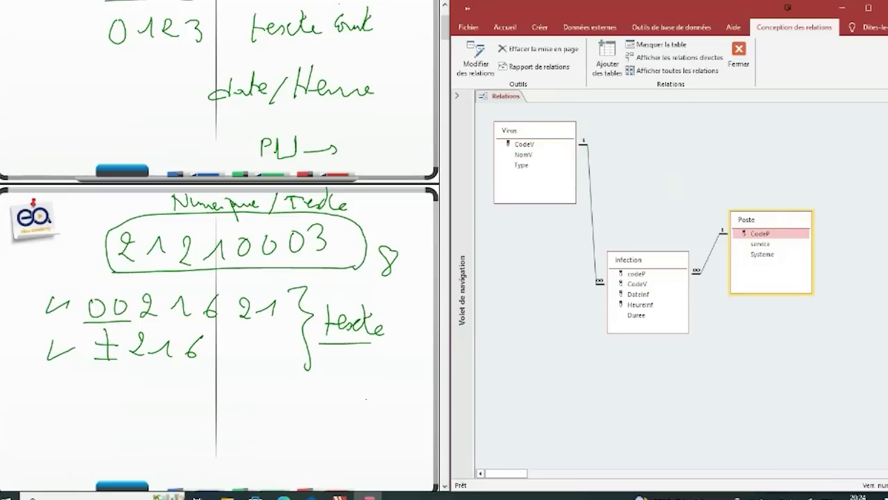
Step: Bring the exercise PDF back beside Access in place of the notes and expand the navigation pane again
mouse_move(283, 496)
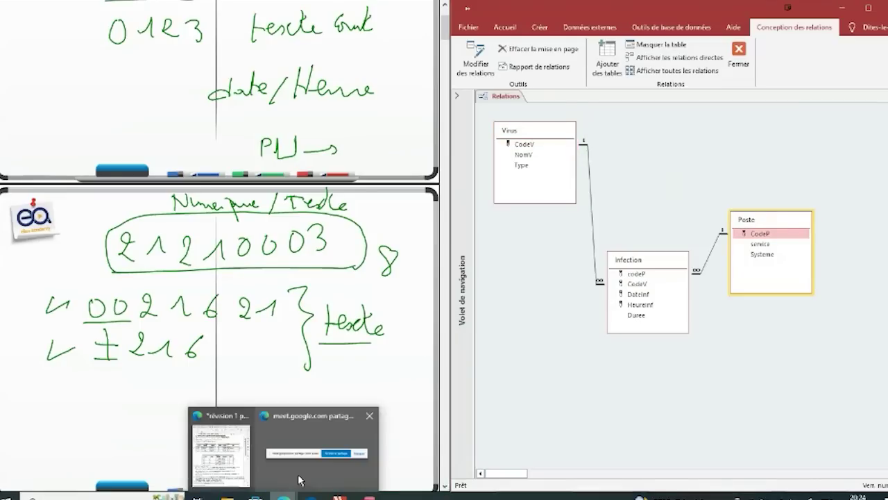
left_click(220, 454)
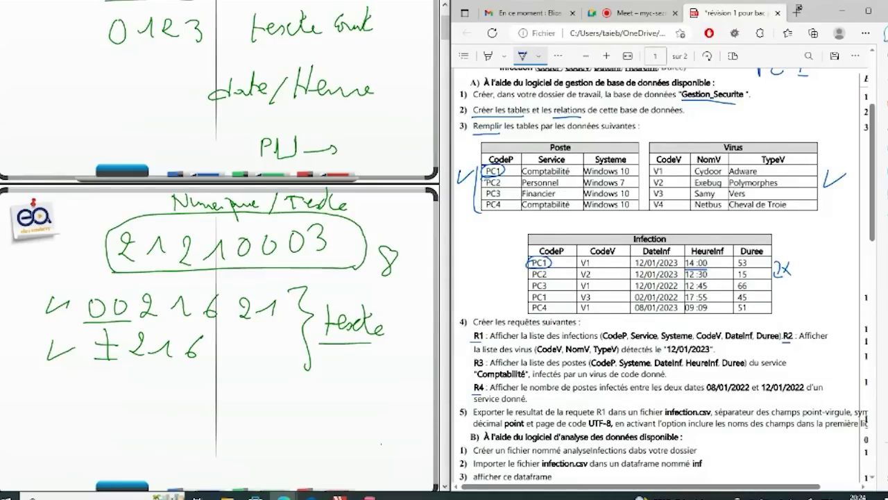
key("alt+Tab")
key("super+Left")
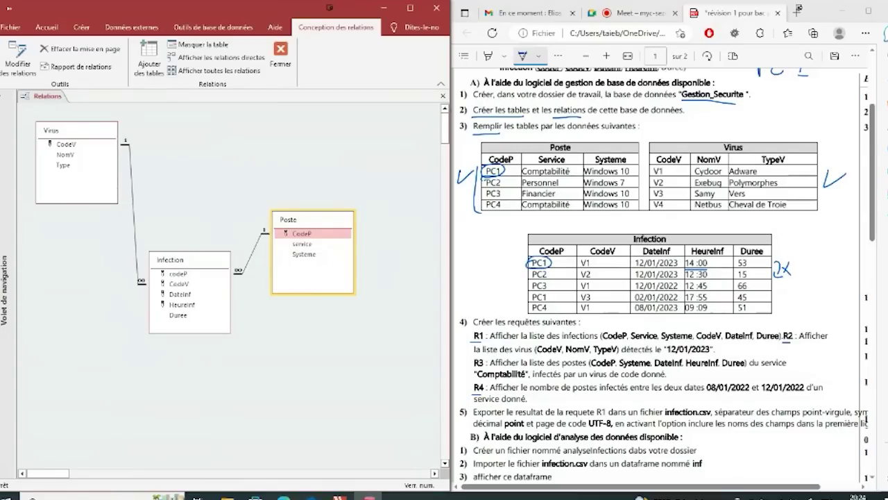
left_click(3, 100)
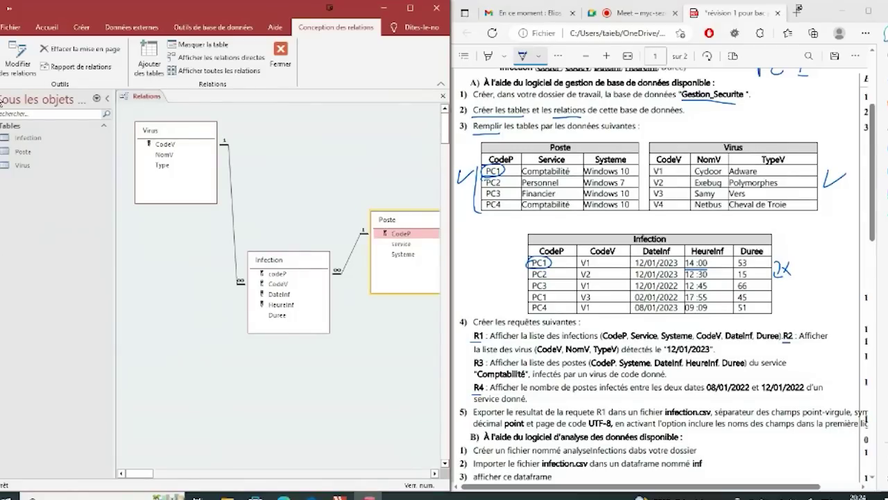
Step: Close the relationship diagram and save its layout changes
right_click(146, 96)
left_click(170, 118)
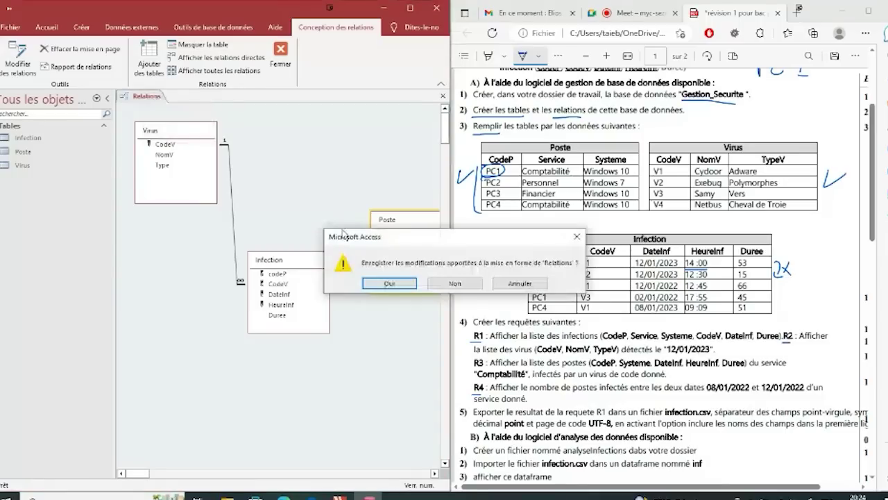
key("Return")
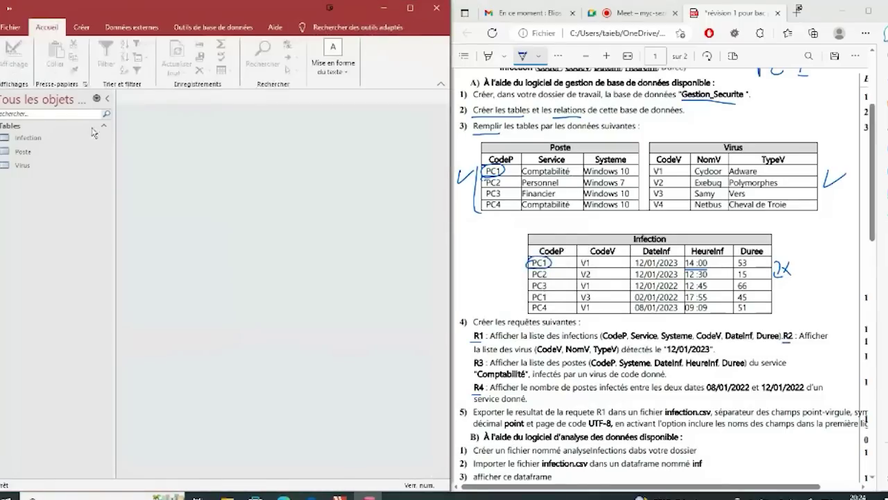
Step: Open the Poste table and enter the first record: PC1, Comptabilité, windows 10
double_click(24, 151)
type("pC1")
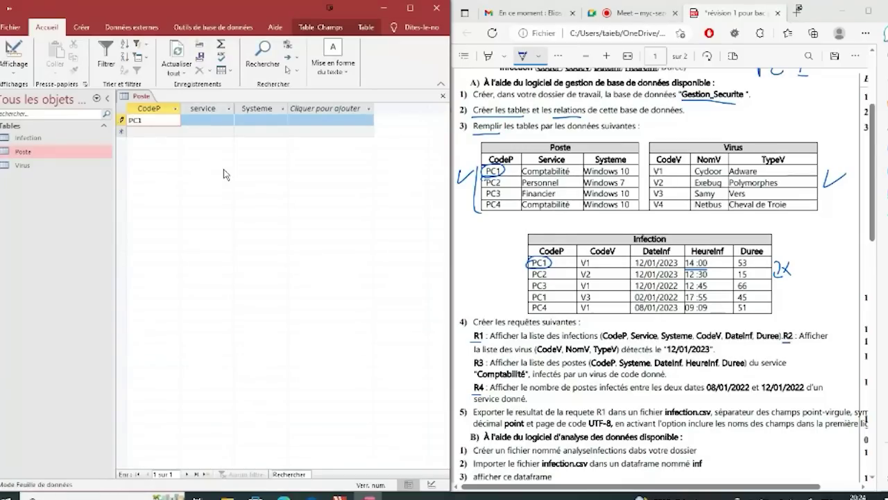
key("Tab")
type("Compta")
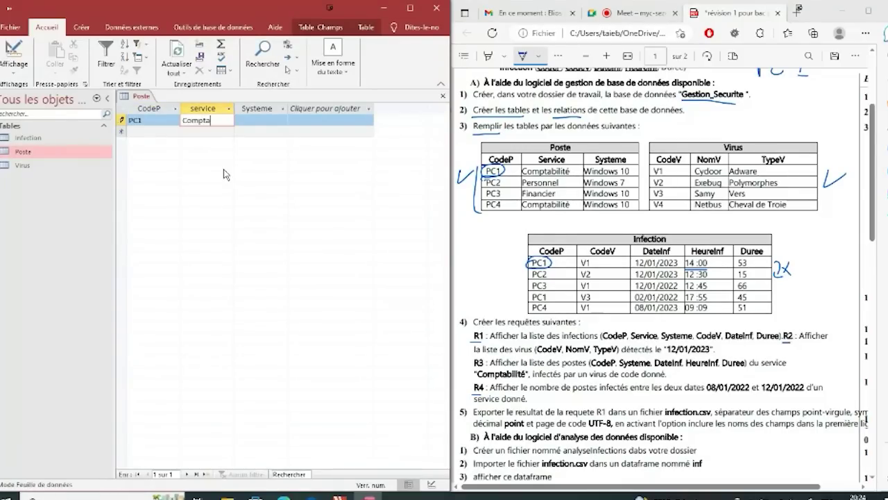
type("bilité")
key("Tab")
type("windows 10")
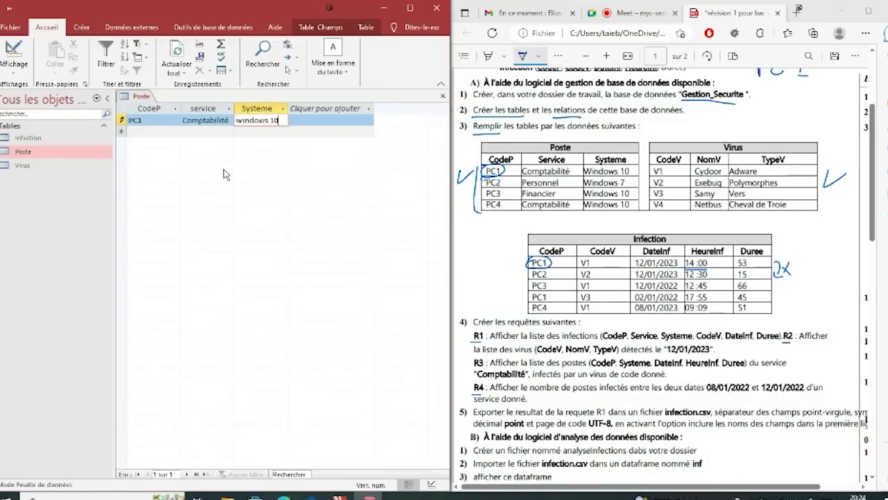
key("Tab")
Step: Add the second Poste record: PC2, Personnel, Windows 7
type("PC2")
key("Tab")
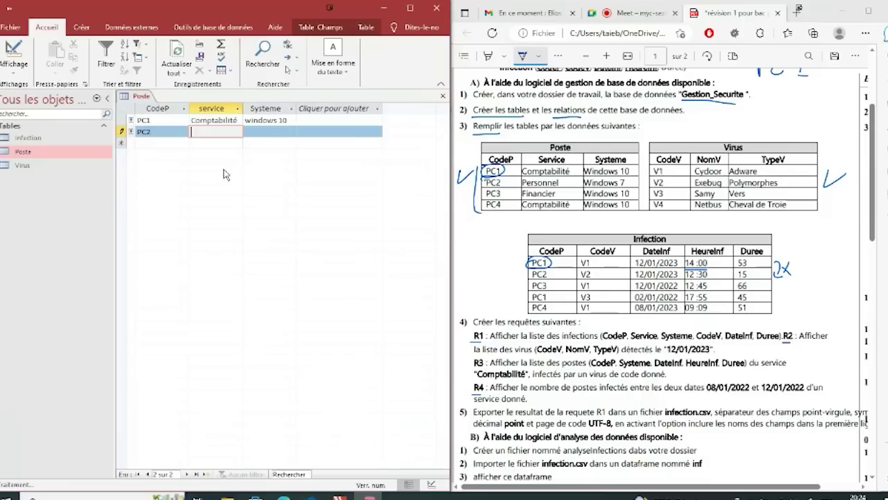
type("Personnel")
key("Tab")
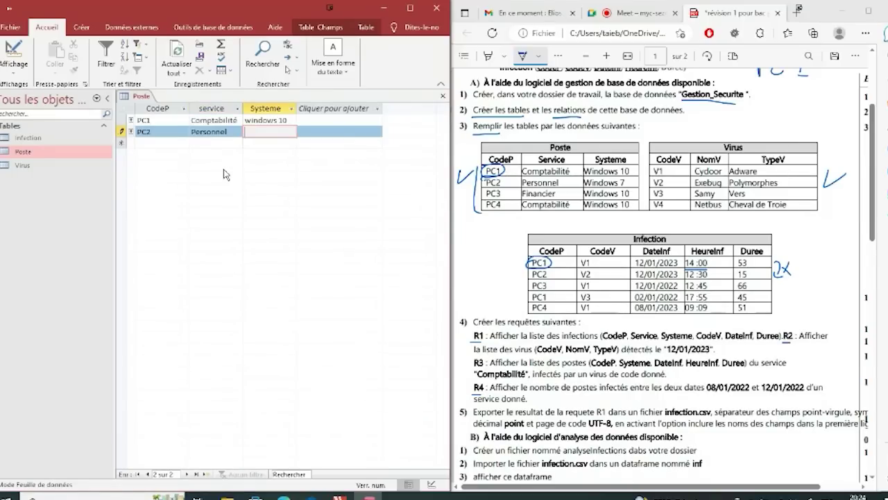
type("Windows 7")
key("Tab")
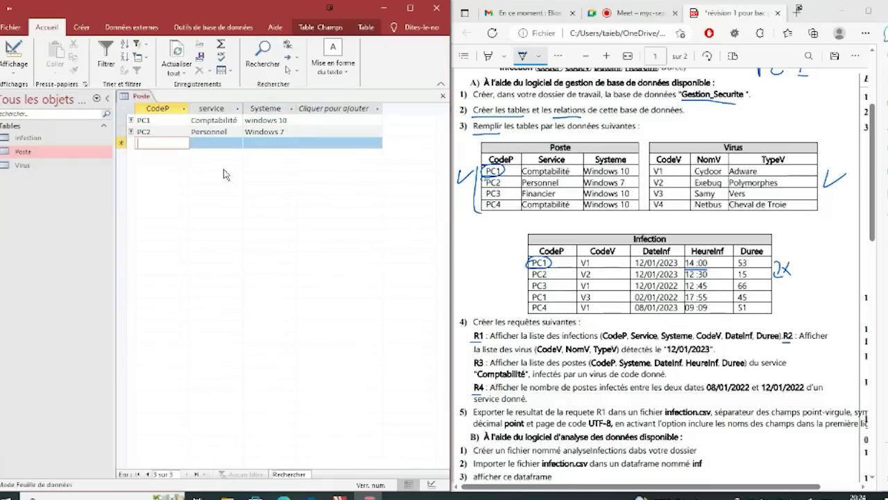
Step: Add the third Poste record: PC3, Financier, Windows 10
type("PC3")
key("Tab")
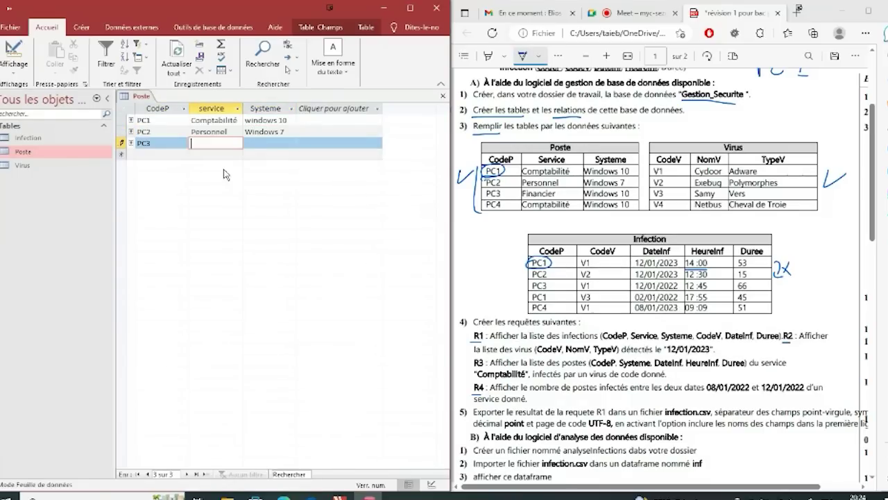
type("Financier")
key("Tab")
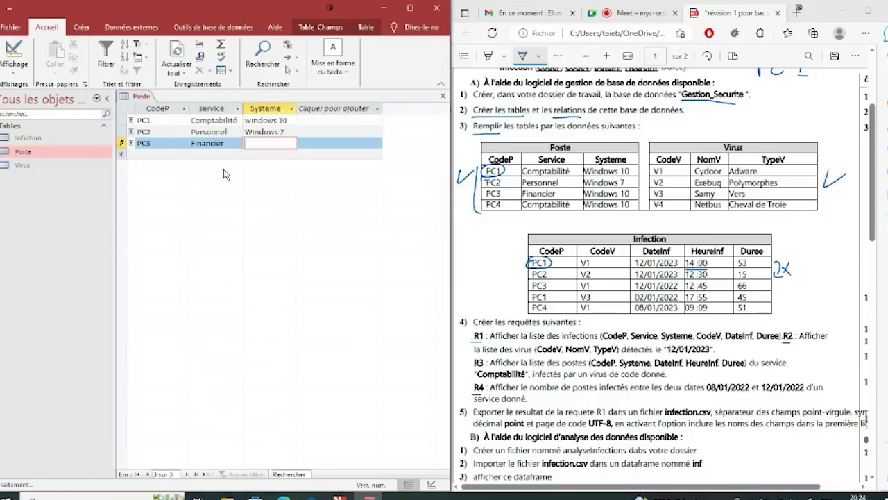
type("Windows 10")
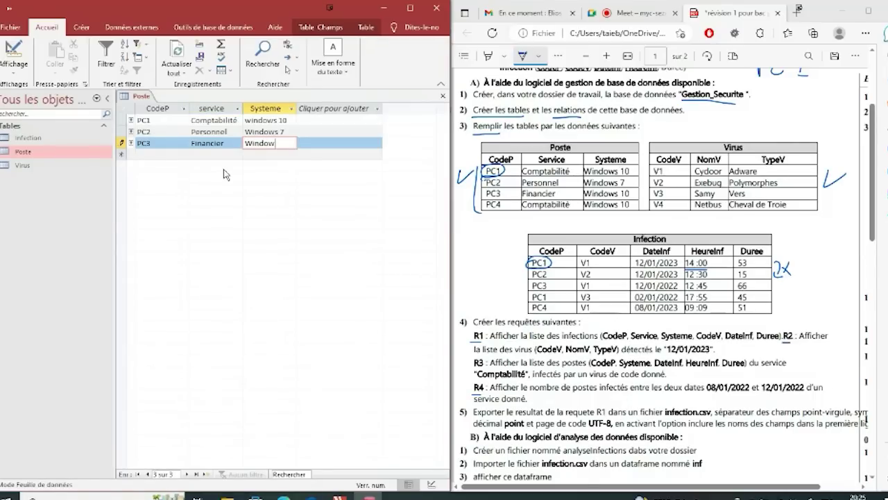
key("Tab")
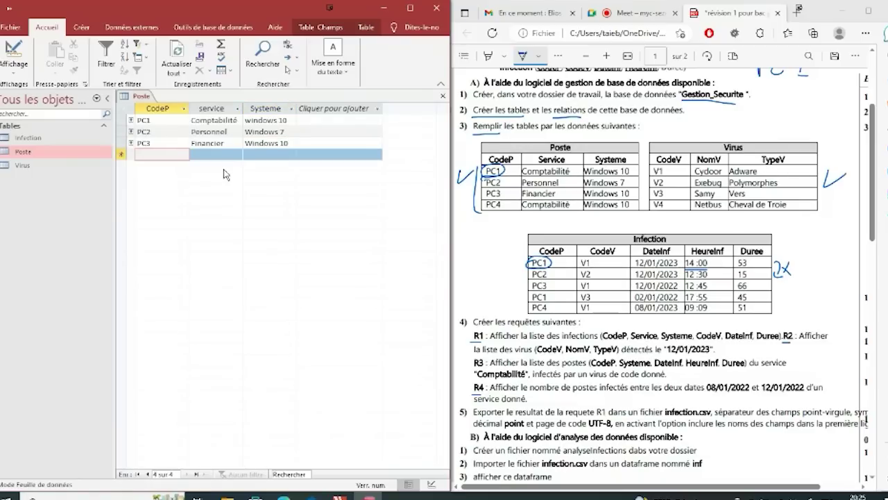
Step: Add the fourth Poste record, PC4, Comptabilité, Windows 10, and close the Poste table
type("PC4")
key("Tab")
type("Compt")
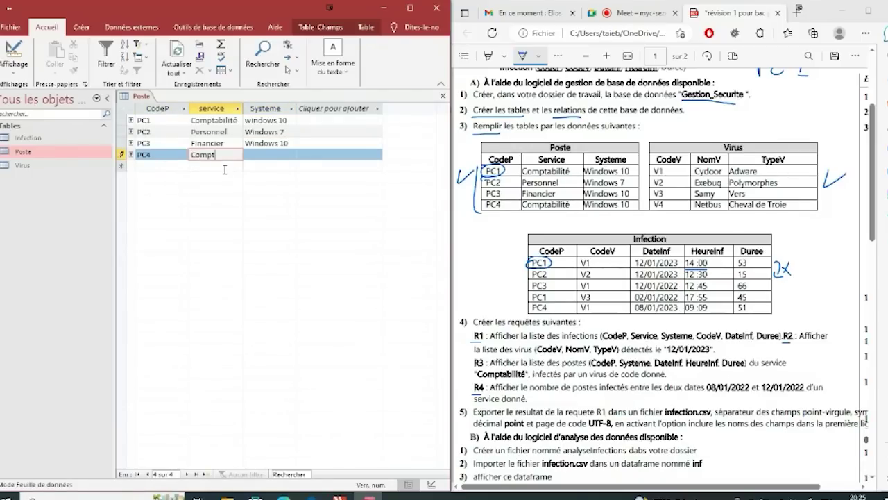
type("abilité")
key("Tab")
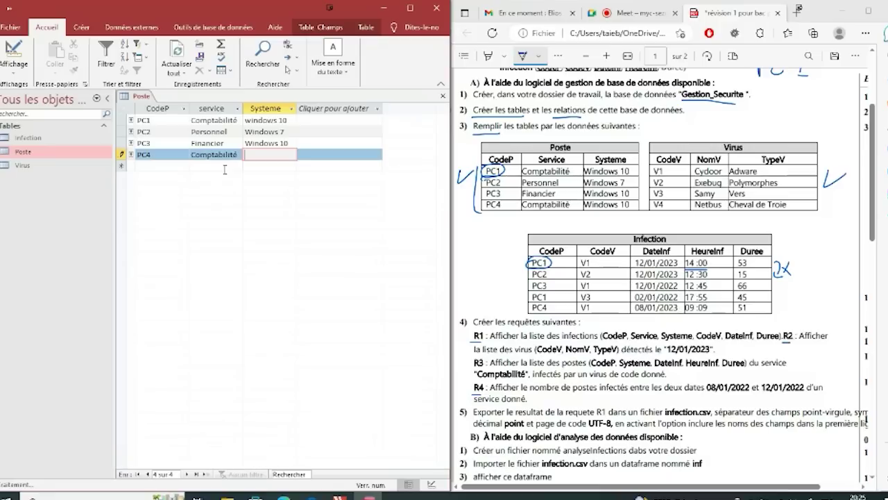
type("Win")
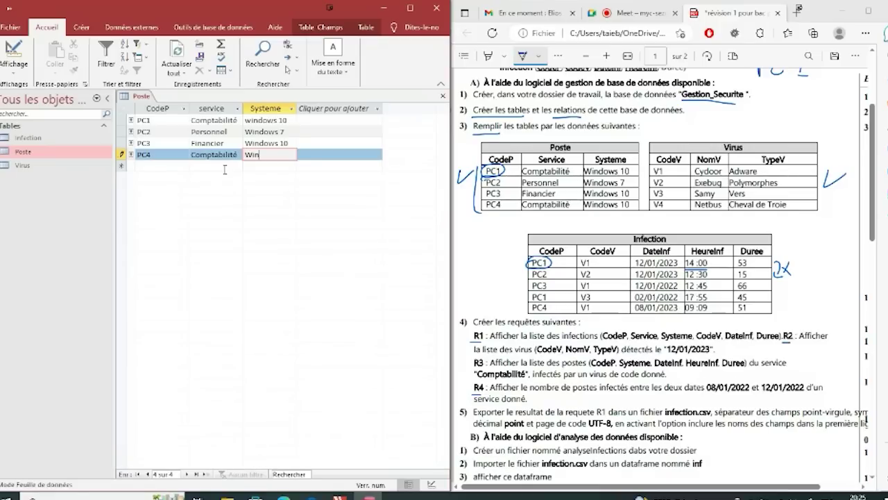
type("dows 10")
left_click(224, 168)
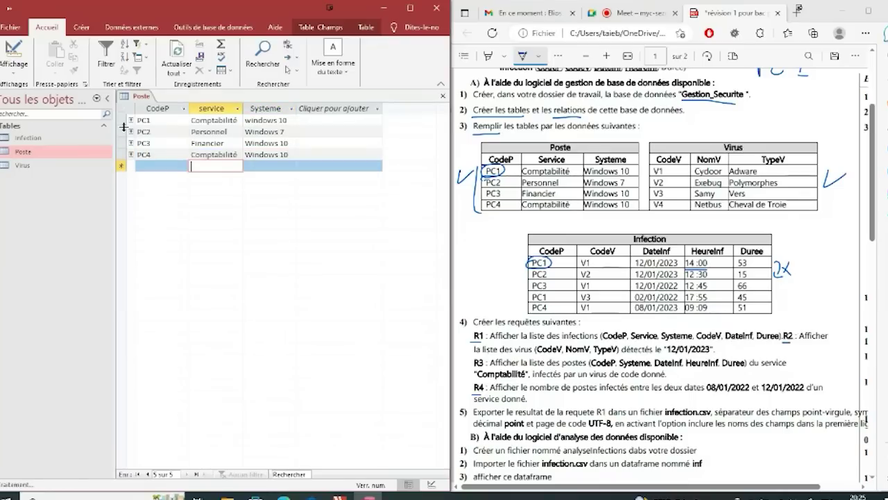
right_click(141, 97)
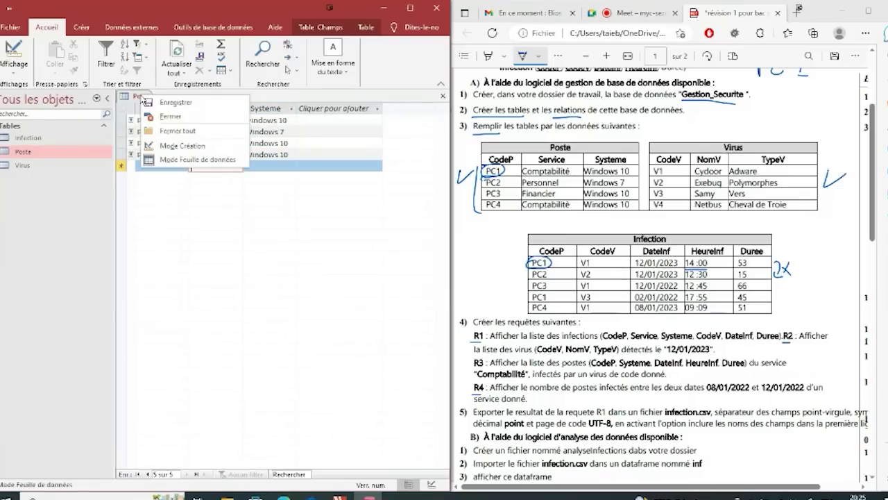
left_click(185, 116)
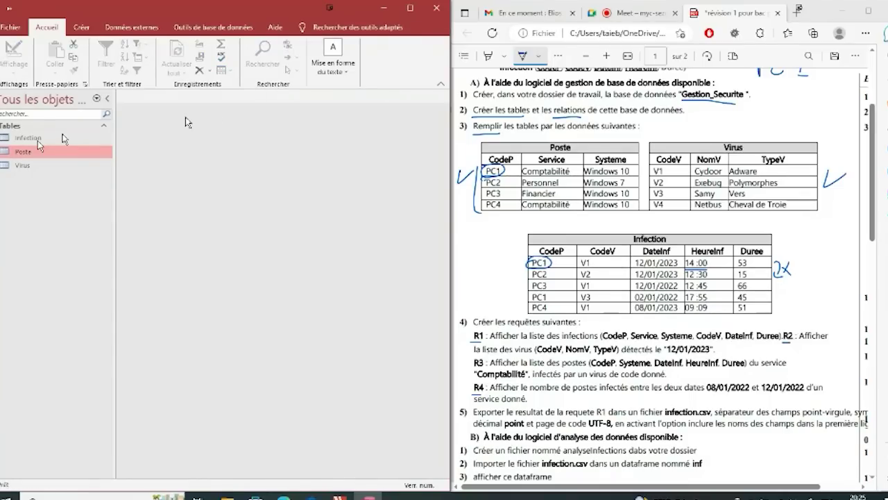
Step: Open the Virus table and enter the first record: V1, Cydor, Adware
double_click(30, 166)
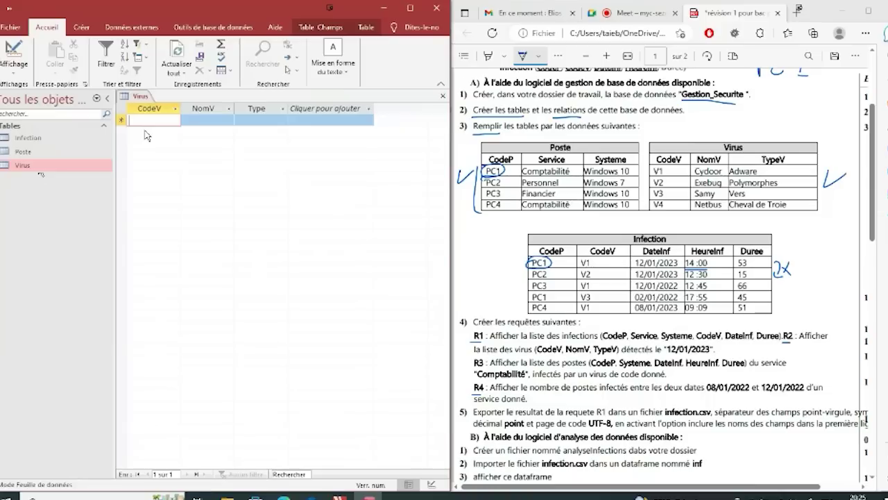
type("V1")
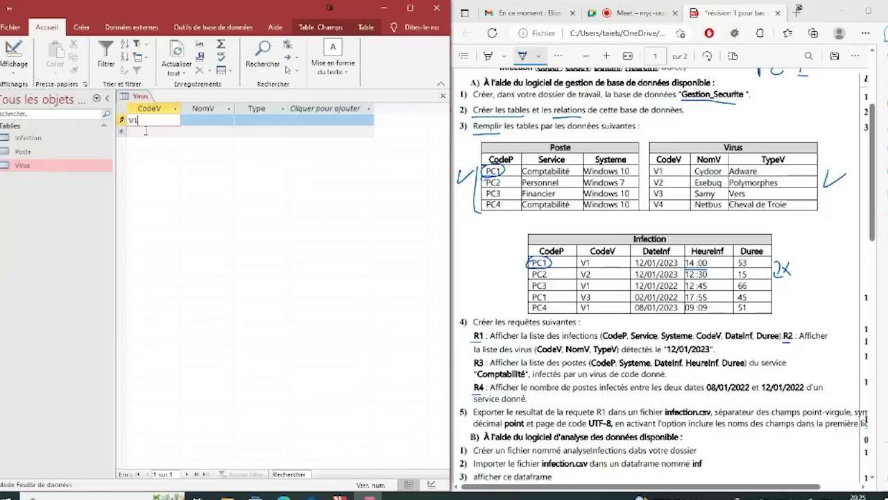
key("Tab")
type("Cydor")
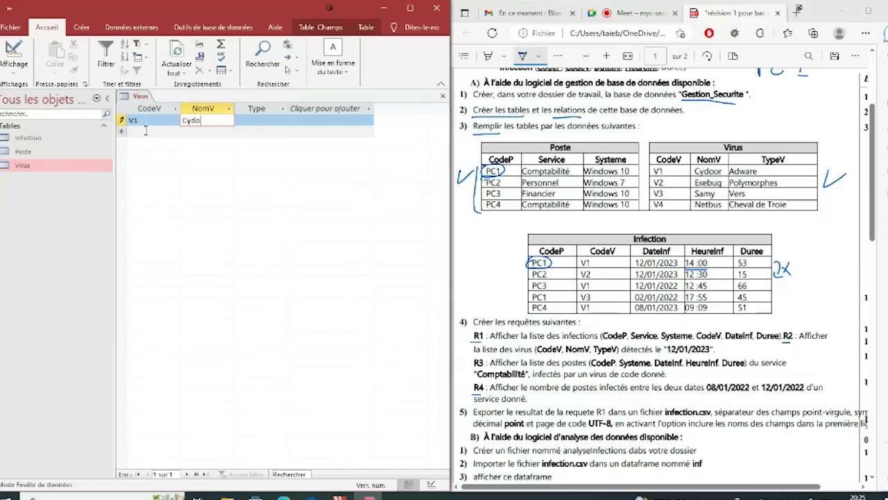
key("Tab")
type("A")
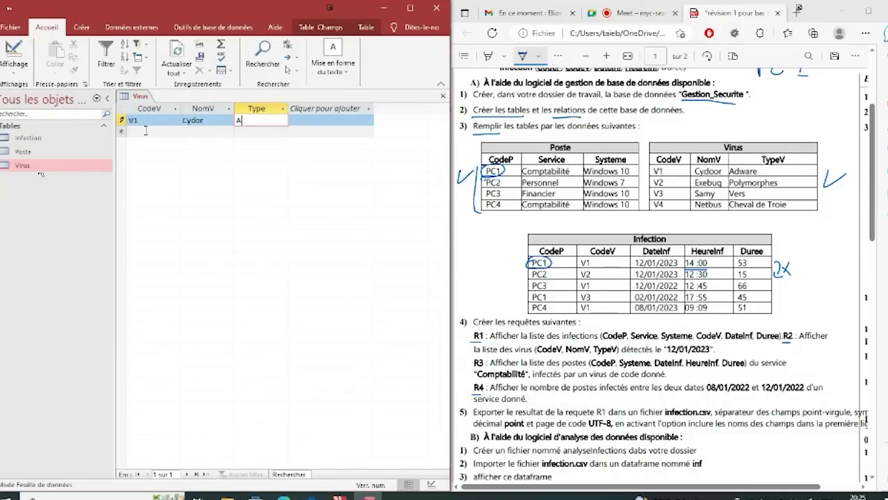
type("dware")
key("Tab")
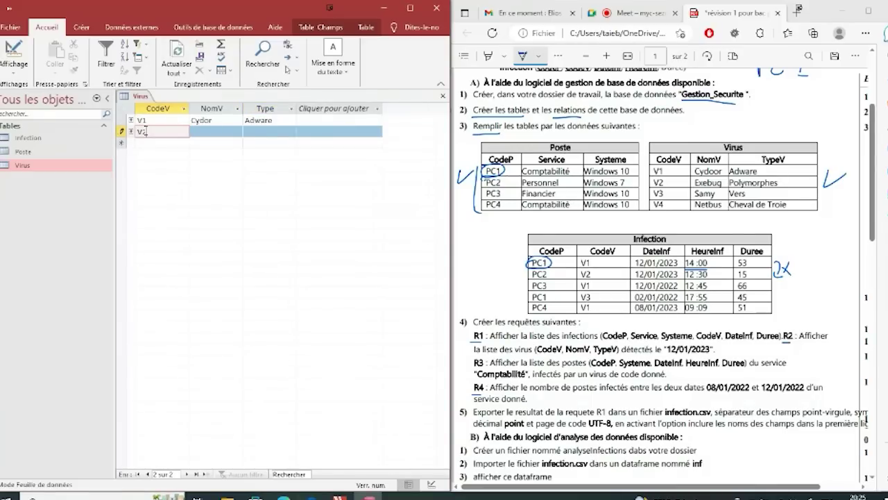
Step: Add the second Virus record: V2, Exebug, Polymorphes
type("V2")
key("Tab")
type("Exe")
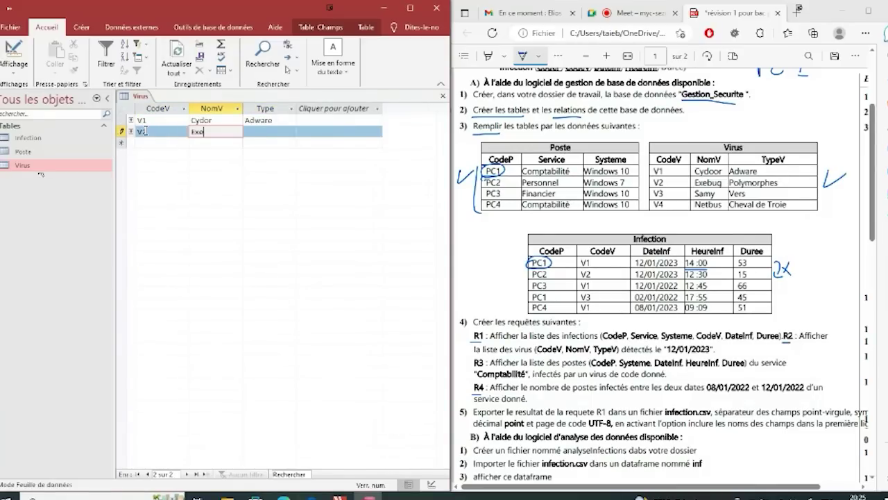
type("bug")
key("Tab")
type("Po")
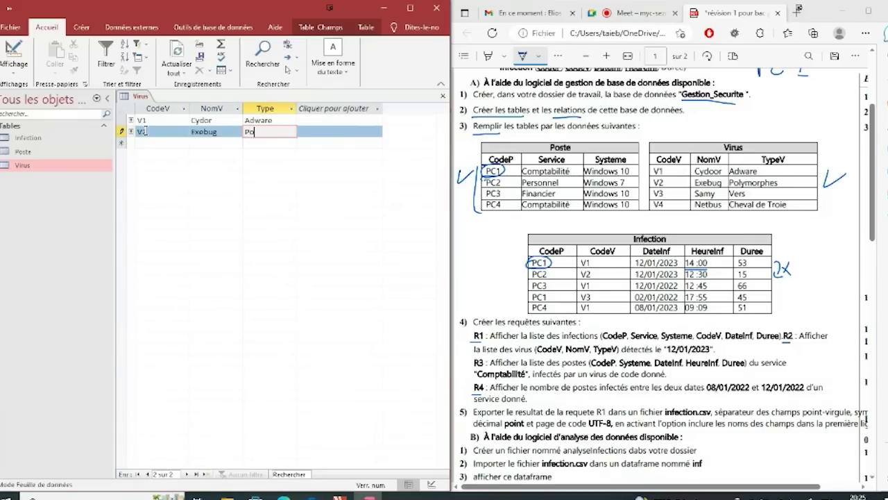
type("lymorphes")
key("Tab")
Step: Add the third Virus record: V3, Samy, Vers
type("V3")
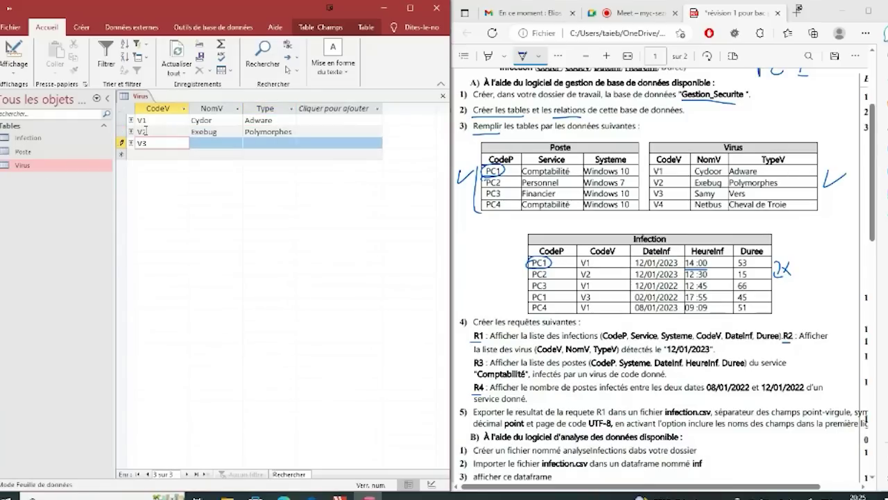
key("Tab")
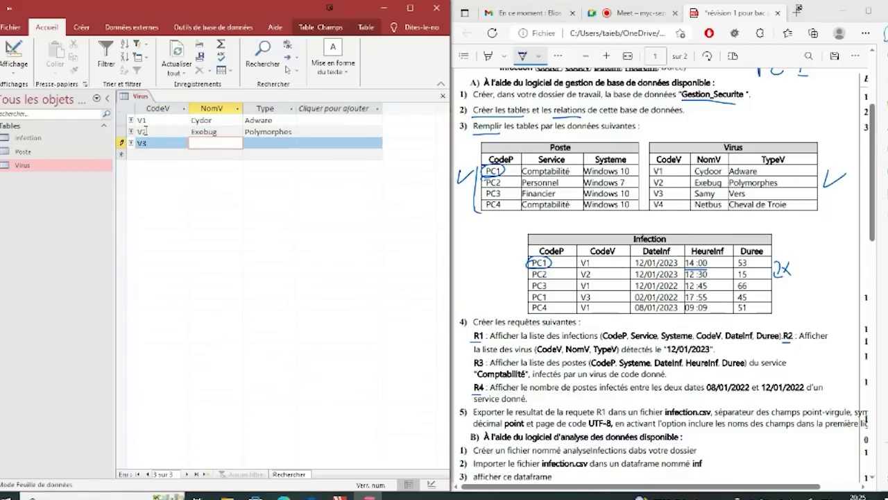
type("Samy")
key("Tab")
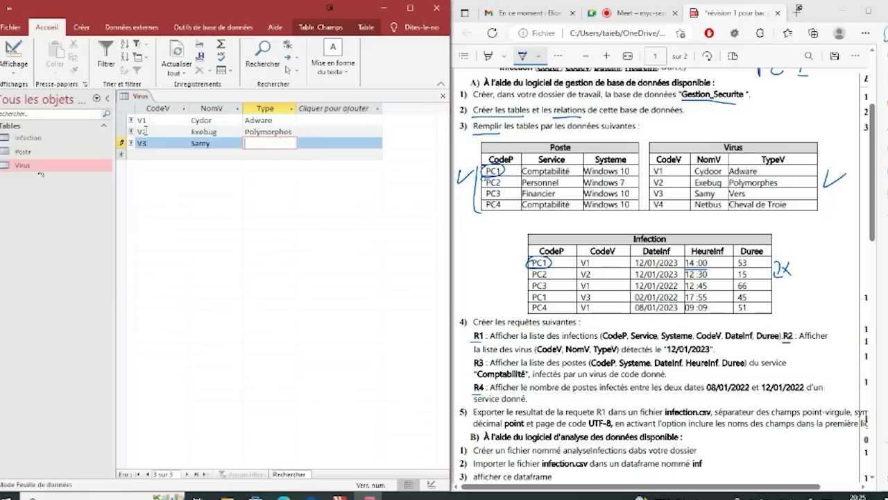
type("Vers")
key("Tab")
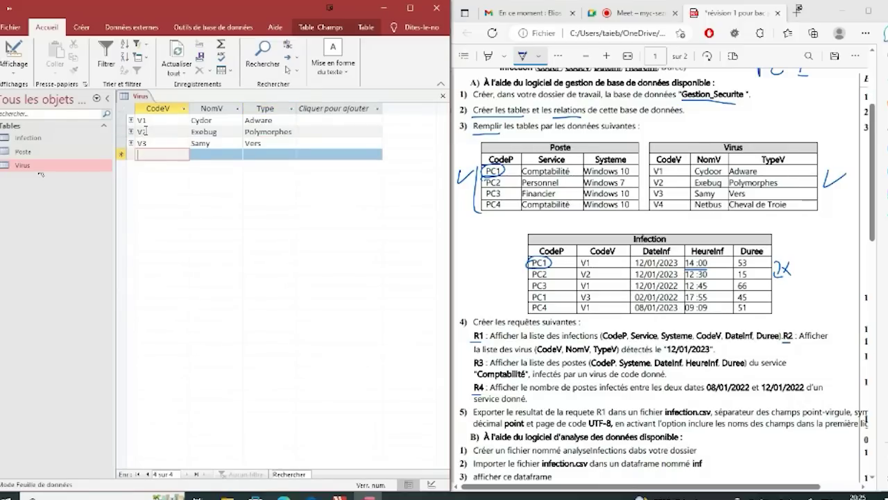
Step: Add the fourth Virus record, V4, Netbus, Cheval de troie, and close the Virus table
type("V4")
key("Tab")
type("Netbus")
key("Tab")
type("C")
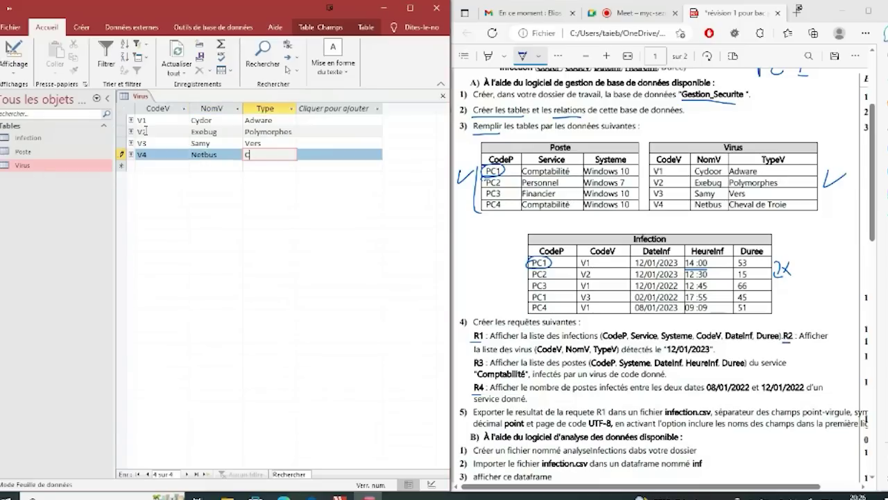
type("heval de troie")
key("Tab")
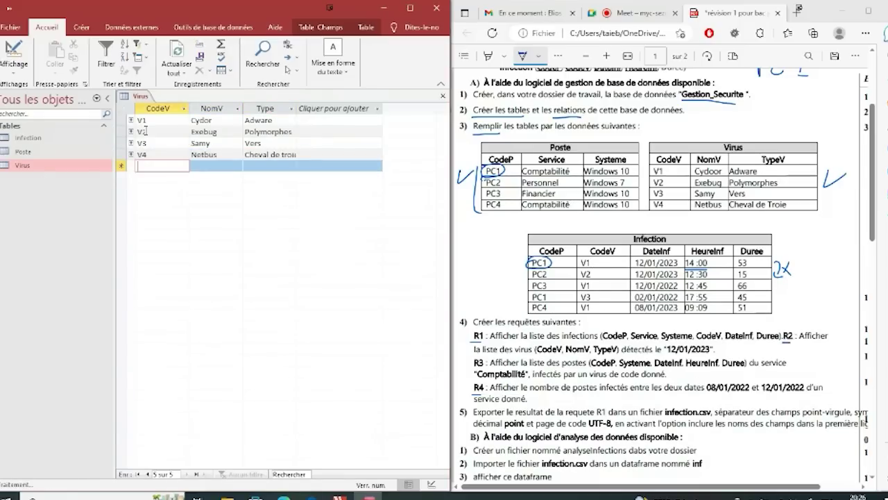
right_click(141, 94)
key("Escape")
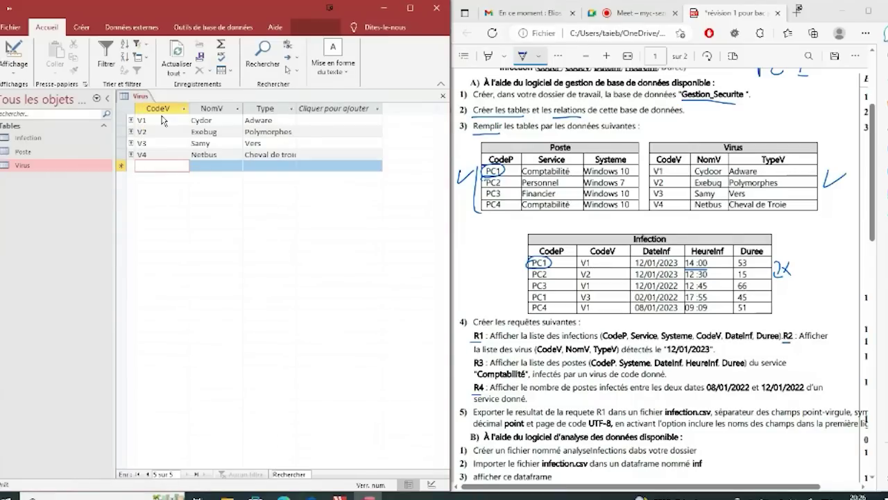
key("ctrl+F4")
Step: Open the Infection table and start the first record with CodeP PC1, CodeV V1 and DateInf 12/01/2023
key("Up")
key("Up")
key("Return")
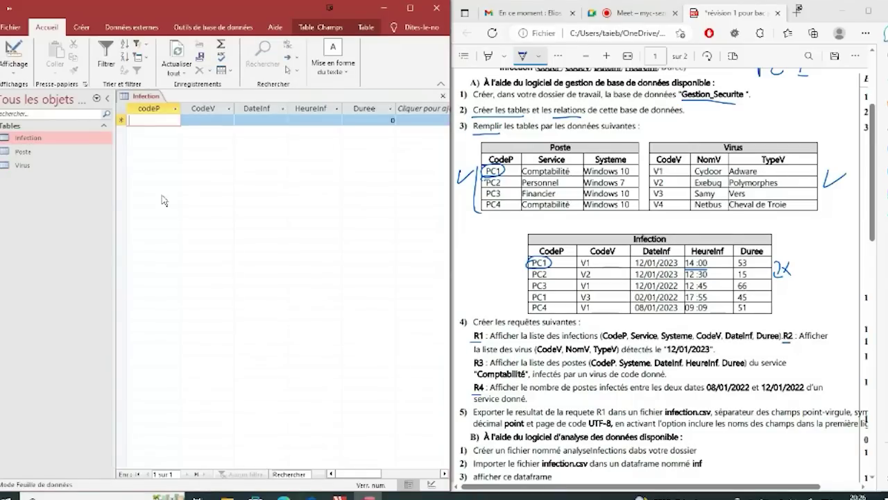
type("PC1")
key("Tab")
type("V")
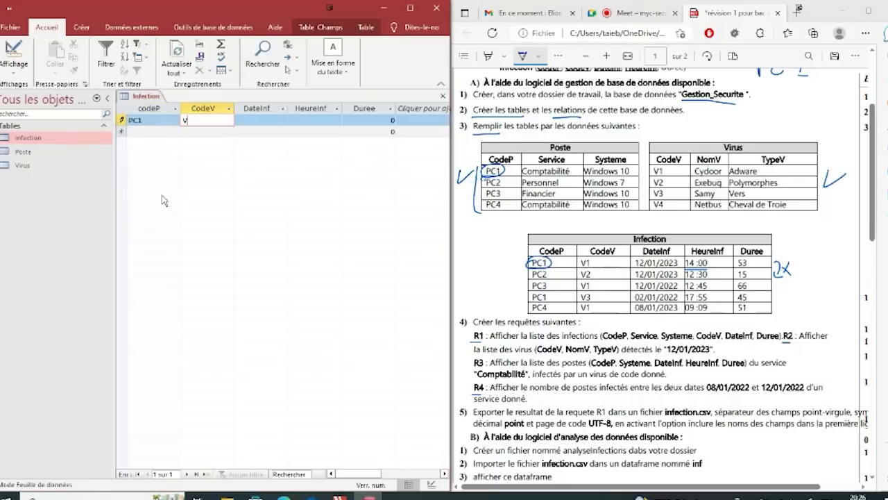
type("1")
key("Tab")
type("12/01/20")
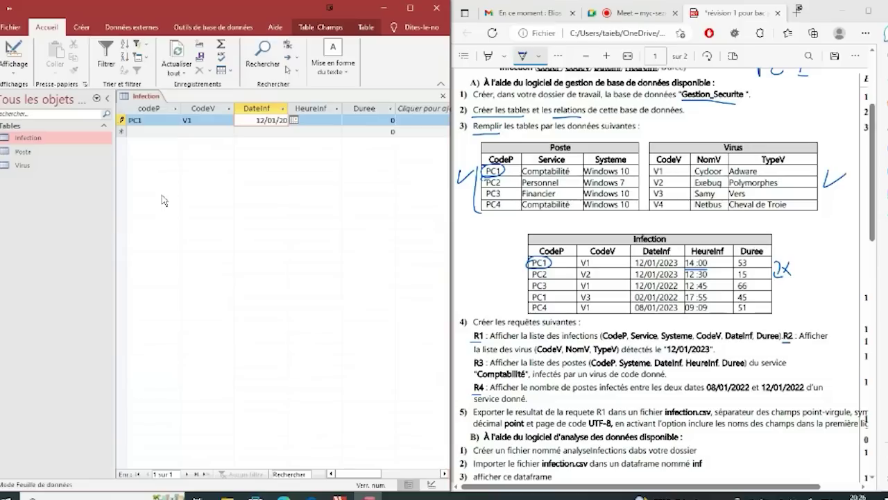
type("23")
key("Tab")
Step: Complete the first Infection record with HeureInf 14:00 and Duree 53
type("1")
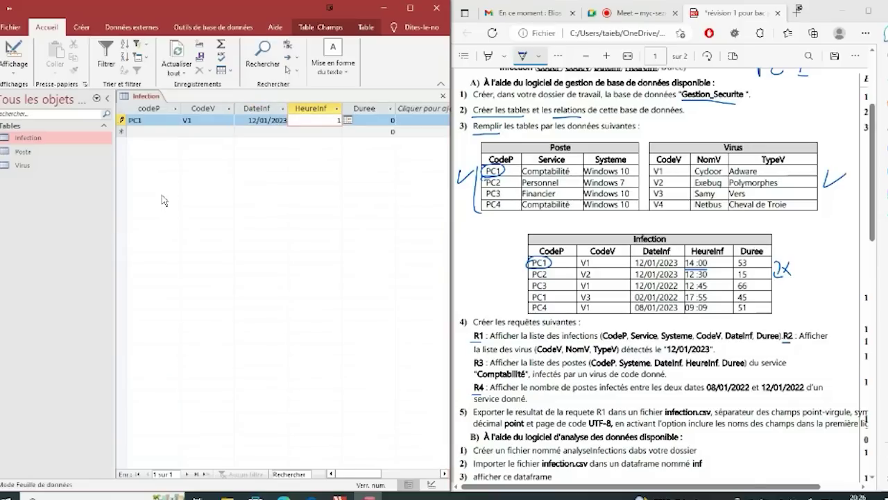
type("4/00")
key("Tab")
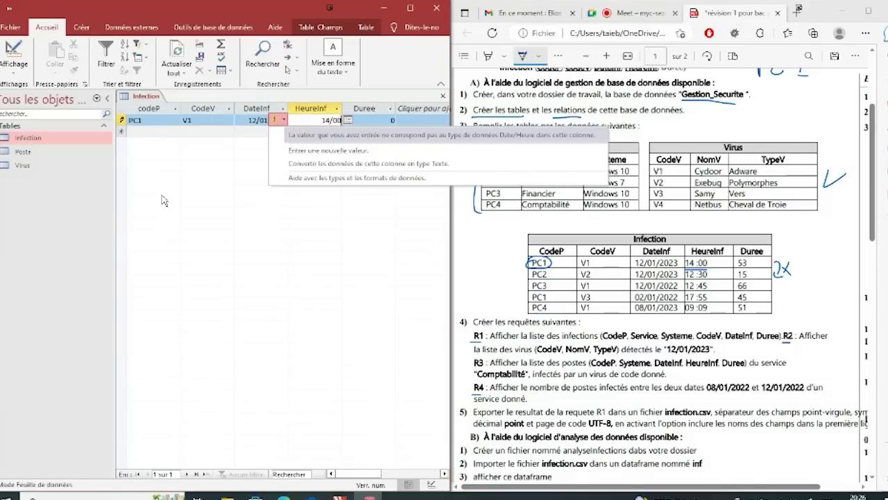
key("Down")
key("Down")
key("Up")
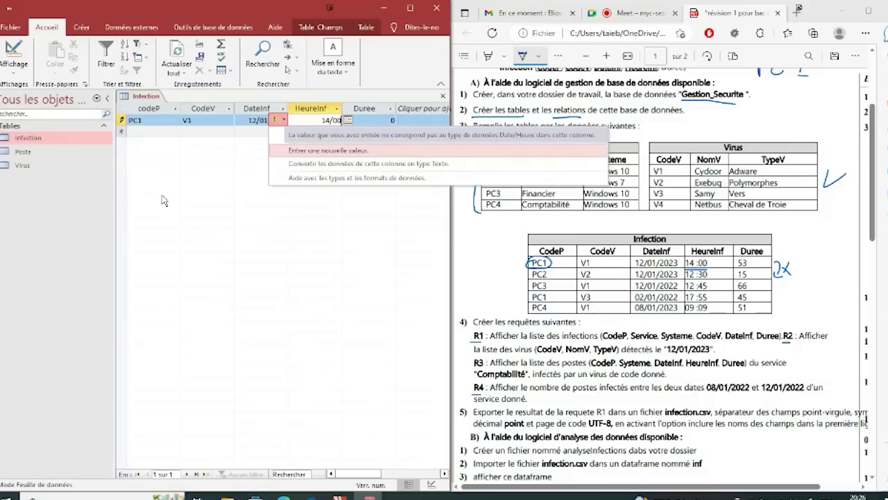
key("Return")
left_click(330, 121)
key("BackSpace")
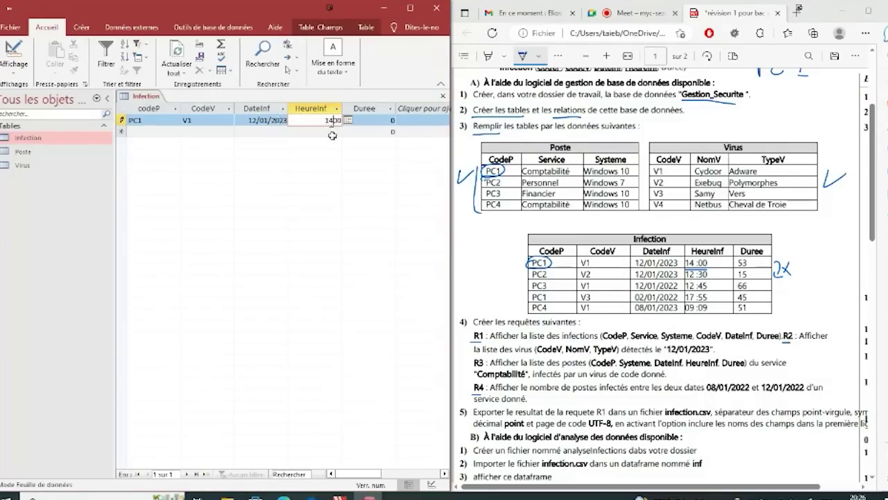
type(":")
key("Tab")
type("53")
key("Tab")
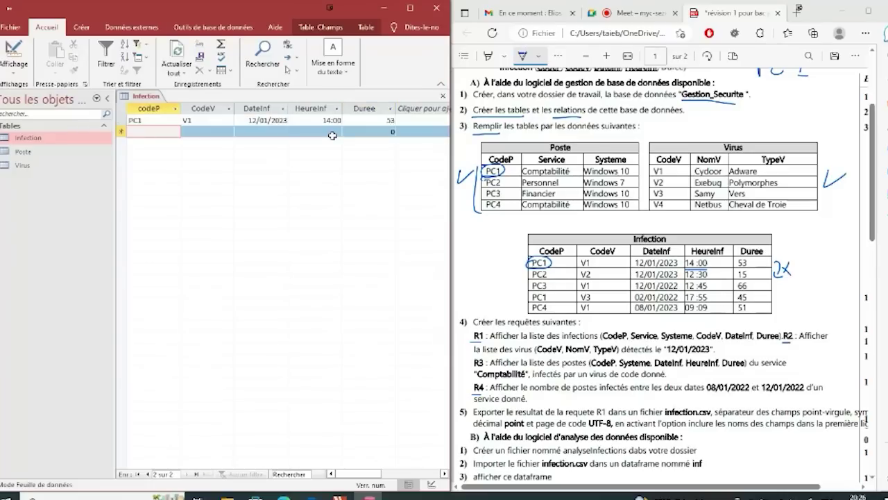
Step: Start the second Infection record with PC2, V2 and DateInf 12/01/2023, and copy that date
type("PC2")
key("Tab")
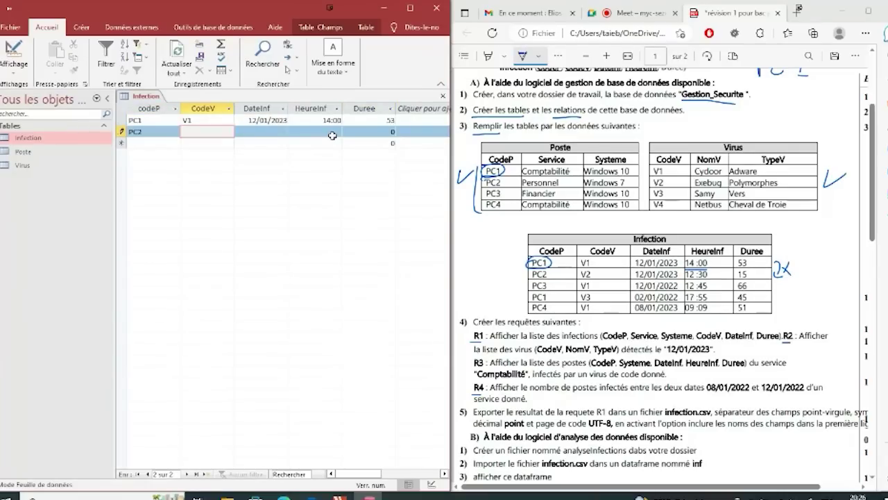
type("V2")
key("Tab")
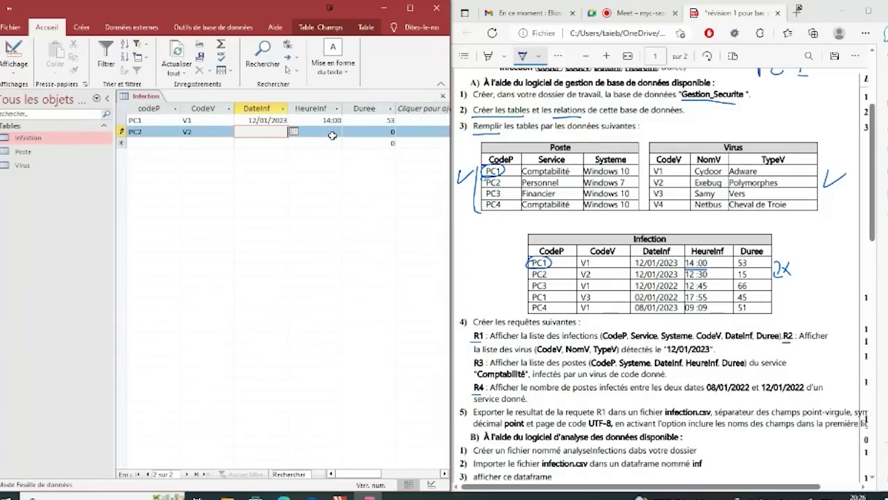
left_click(274, 120)
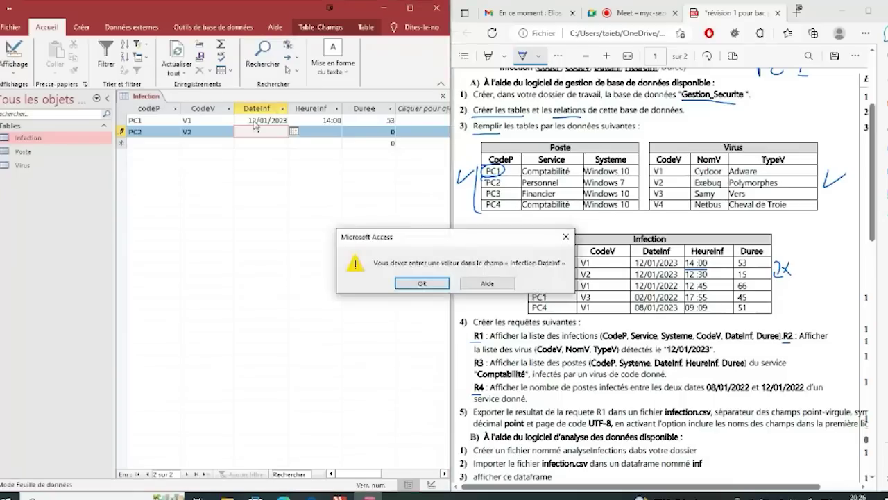
left_click(439, 286)
type("12/01/2023")
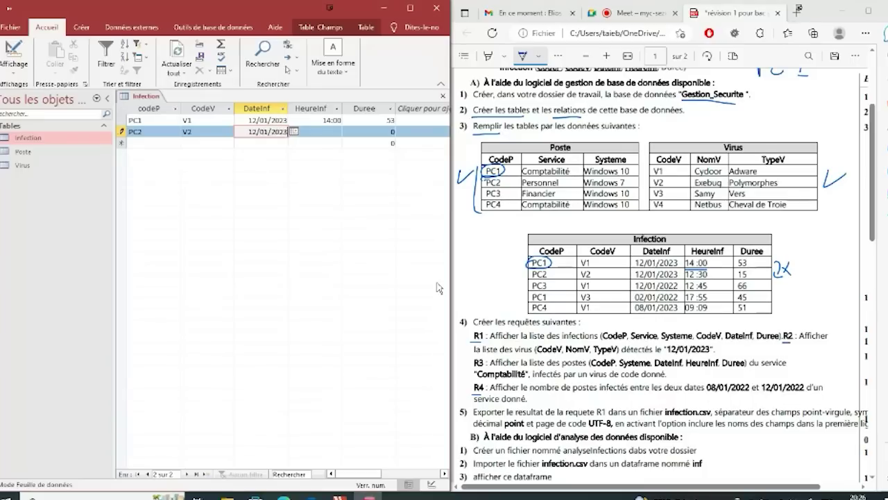
key("Home")
key("shift+End")
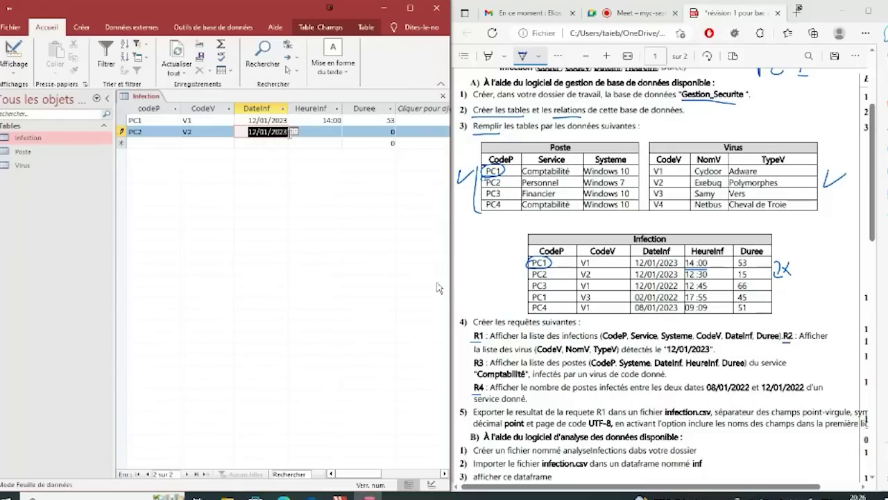
key("ctrl+c")
Step: Complete the second Infection record with HeureInf 12:30 and Duree 15
left_click(309, 133)
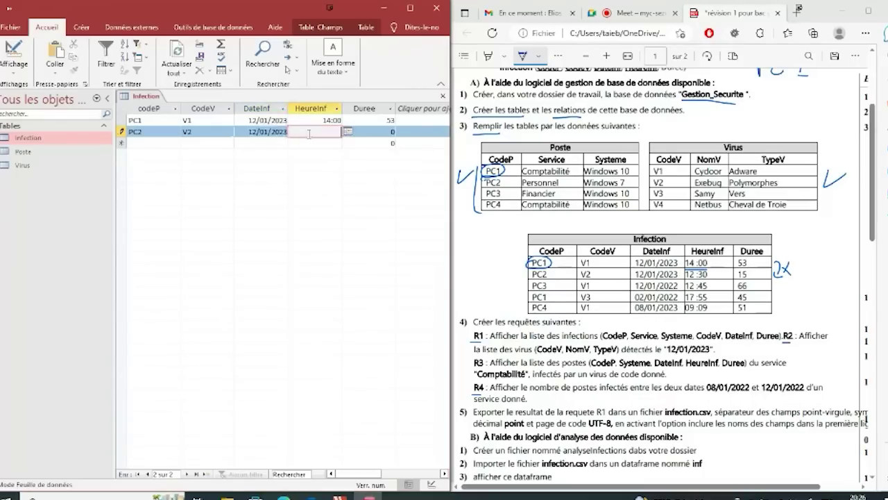
type("12:30")
key("Tab")
type("15")
key("Tab")
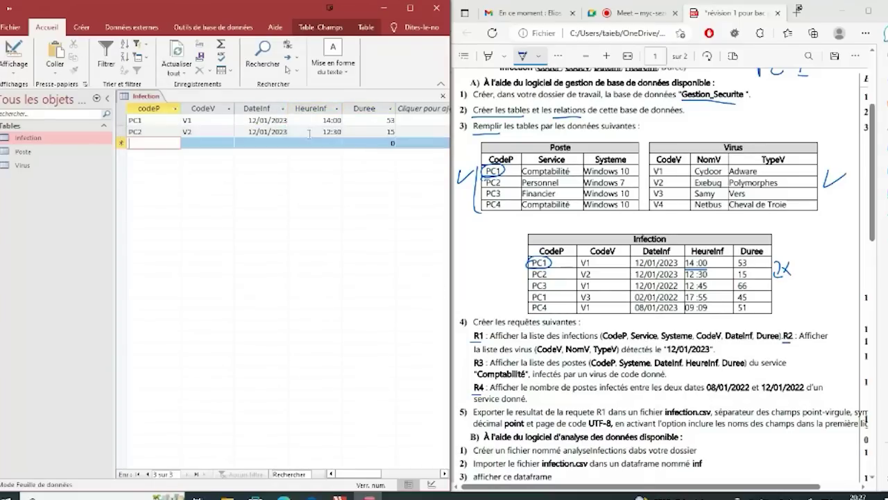
Step: Add the third Infection record: PC3, V1, 12/01/2023, 12:45, 66, reusing the date from the record above
type("PC")
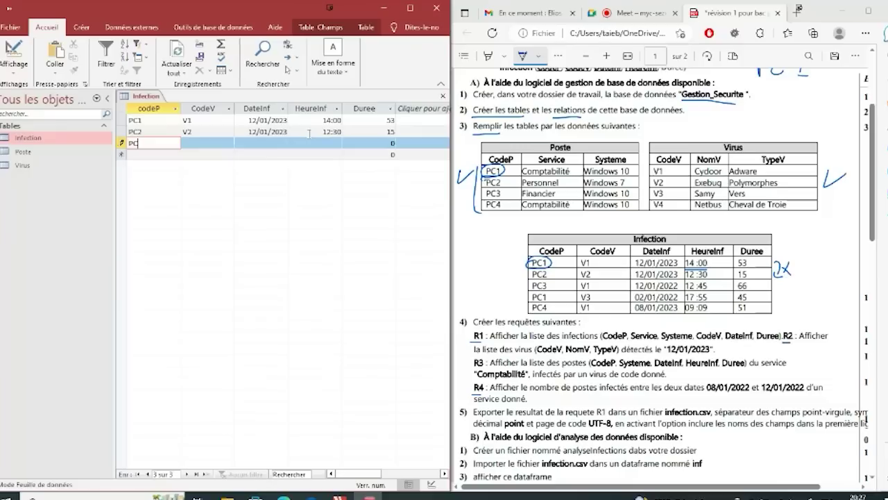
type("3")
key("Tab")
type("V")
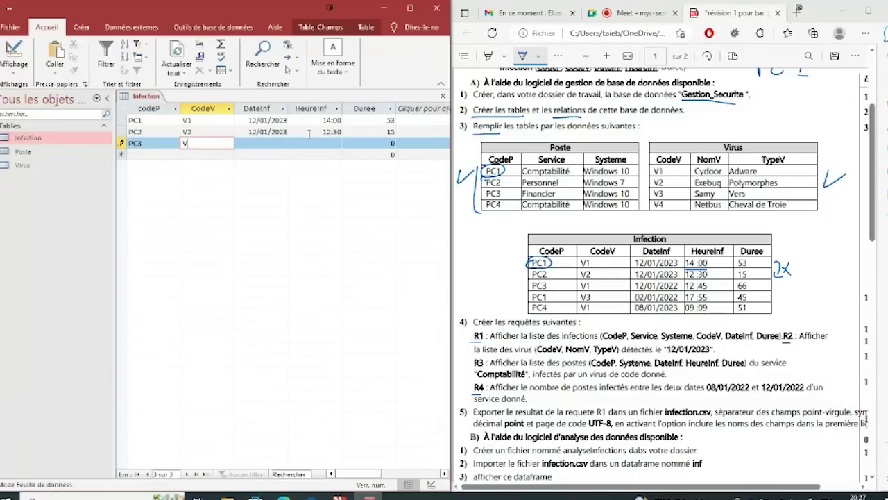
type("1")
key("Tab")
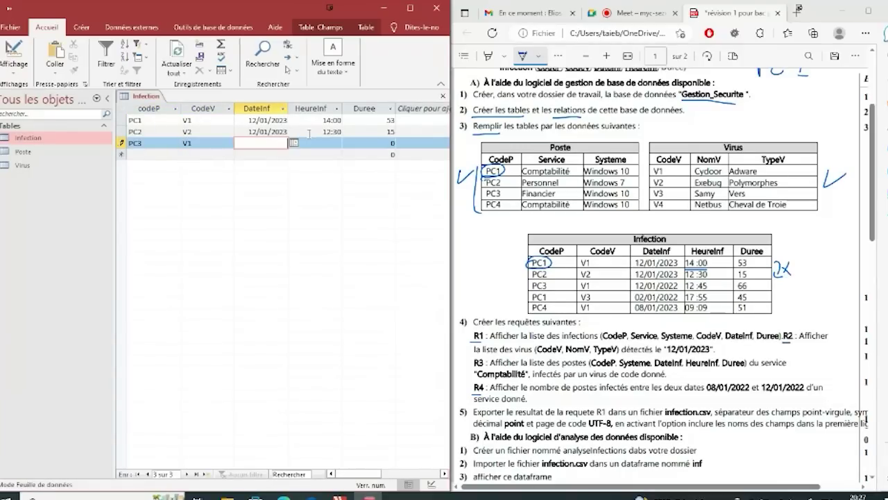
key("ctrl+apostrophe")
key("Tab")
type("12:45")
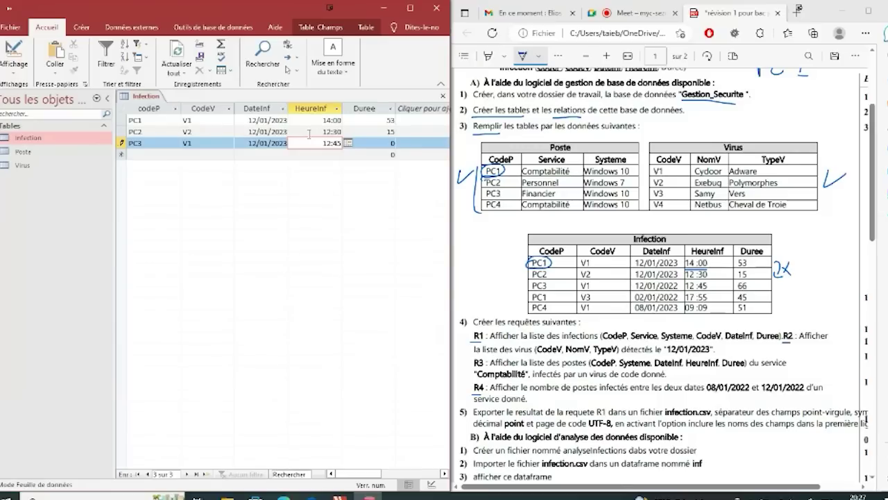
key("Tab")
type("66")
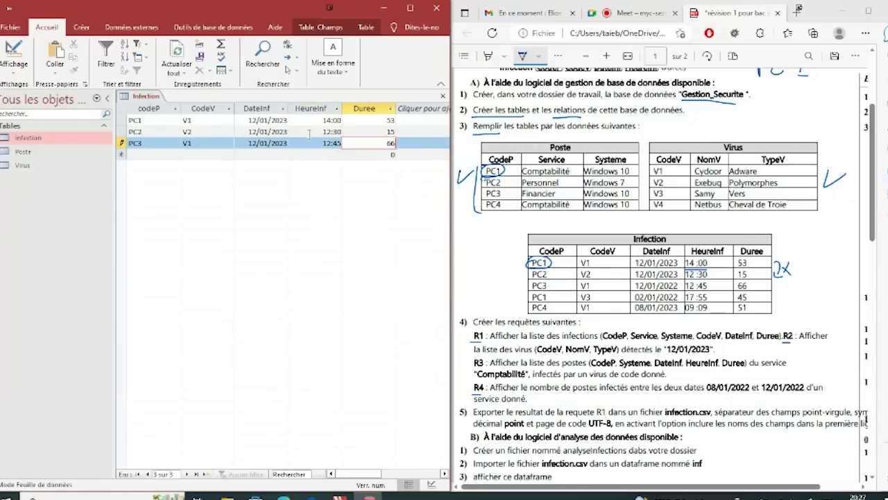
key("Tab")
Step: Start the fourth Infection record with PC1, V3 and DateInf 02/01/2022, adapting the previously copied date
type("PC1")
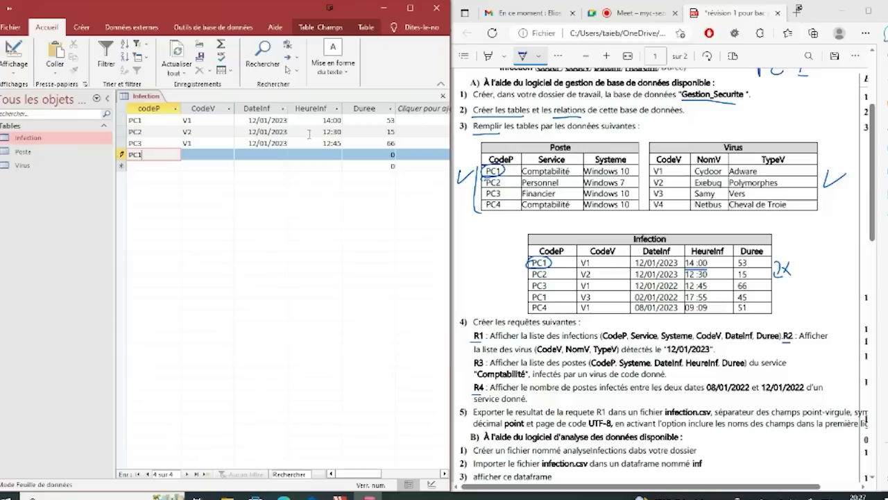
key("Tab")
type("V3")
key("Tab")
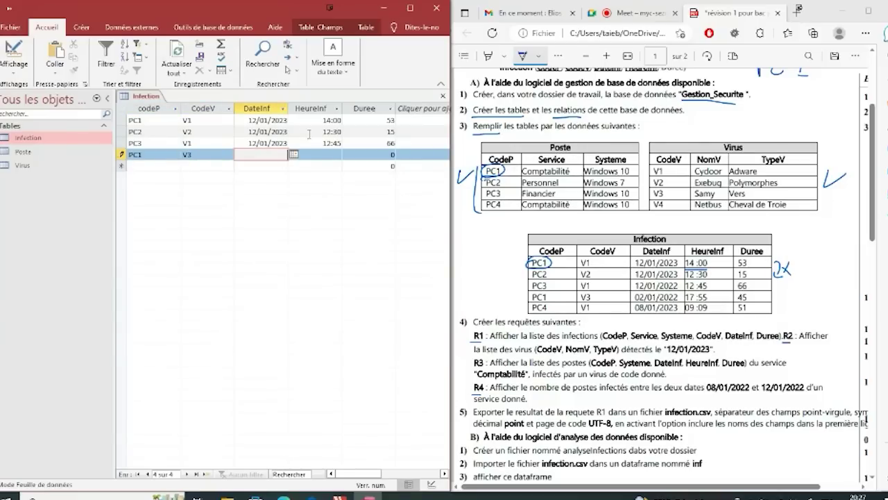
key("ctrl+v")
left_click(251, 155)
key("BackSpace")
type("0")
left_click(286, 154)
key("BackSpace")
type("2")
left_click(284, 143)
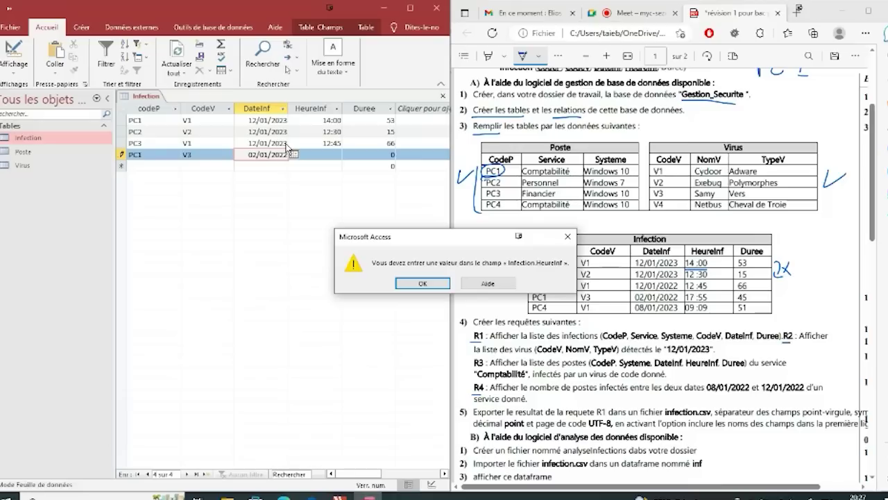
left_click(403, 284)
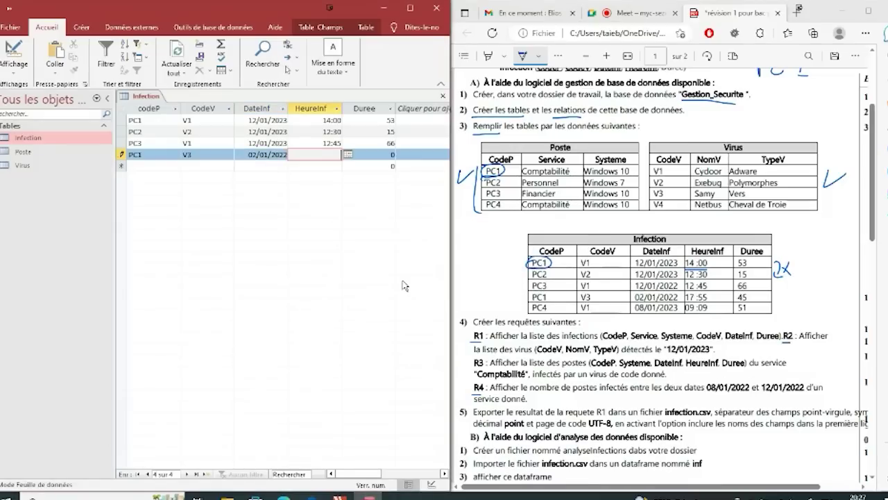
Step: Complete the fourth Infection record with HeureInf 17:55 and Duree 45, and correct the third record's DateInf to 12/01/2022
type("17:55")
left_click(285, 143)
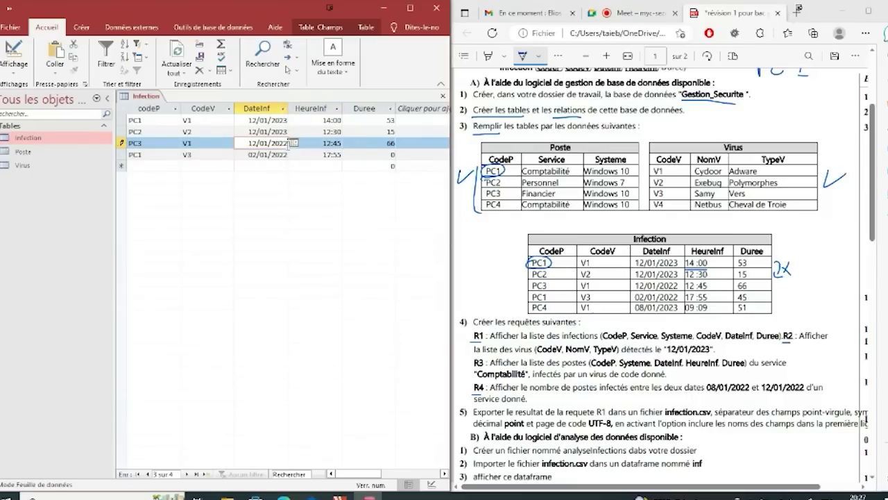
left_click(389, 155)
type("4")
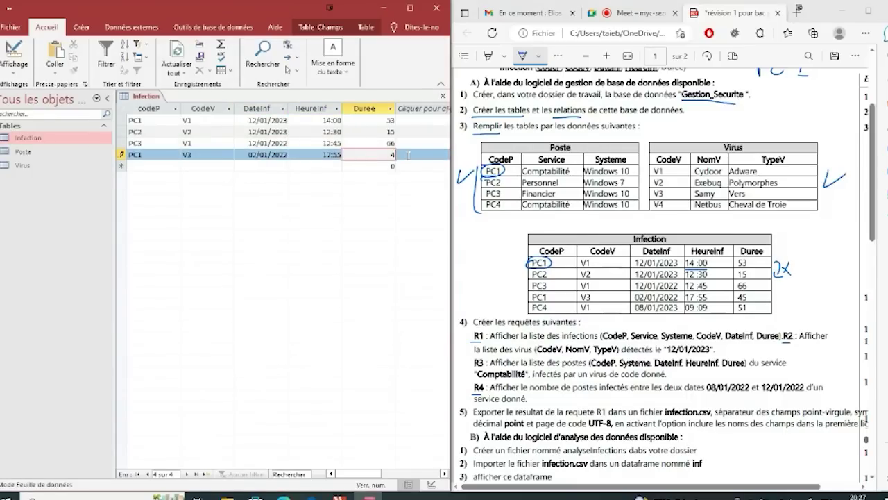
type("5")
key("Tab")
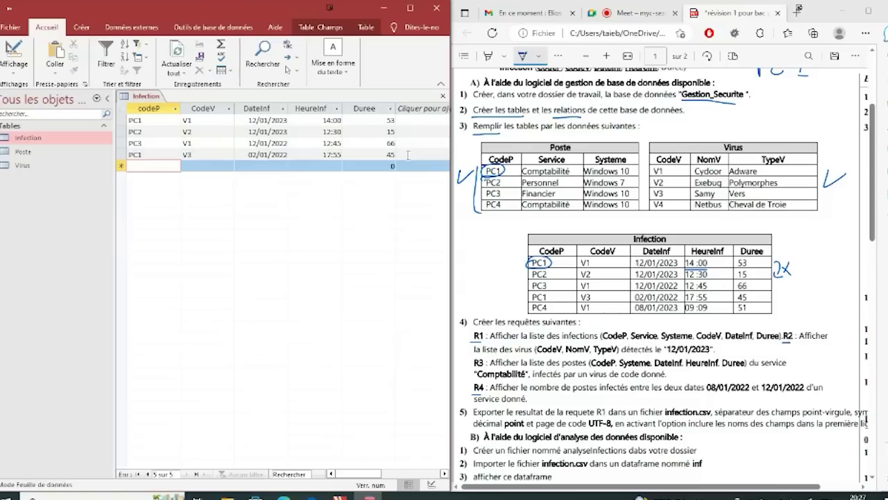
Step: Start the fifth Infection record with PC4, V1 and DateInf 08/01/2022
type("PC4")
key("Tab")
type("V1")
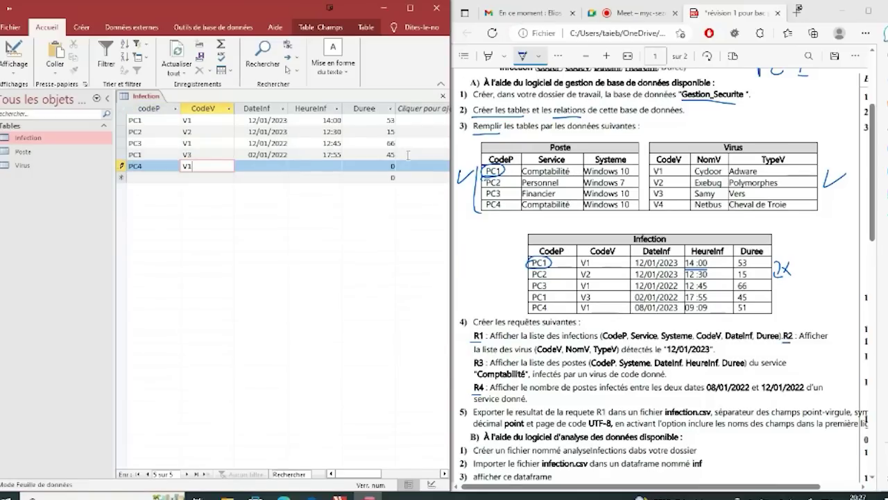
key("Tab")
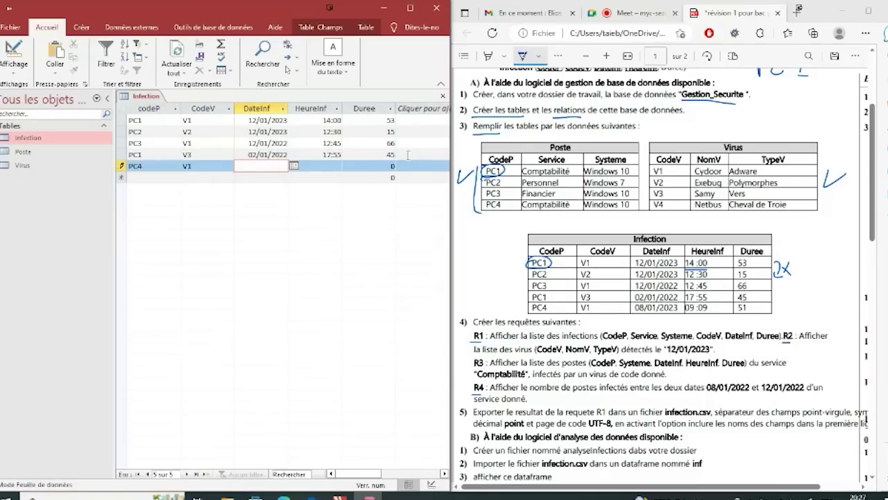
key("ctrl+semicolon")
double_click(251, 166)
type("08/01/2022")
left_click(288, 166)
key("BackSpace")
type("2022")
left_click(338, 166)
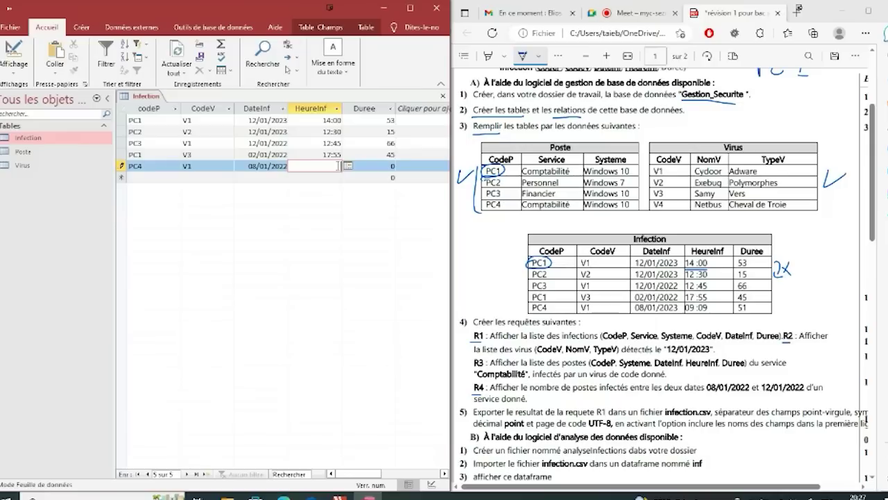
Step: Complete the fifth Infection record with HeureInf 09:09 and Duree 51, then save and close the Infection table
type("09:09")
key("Tab")
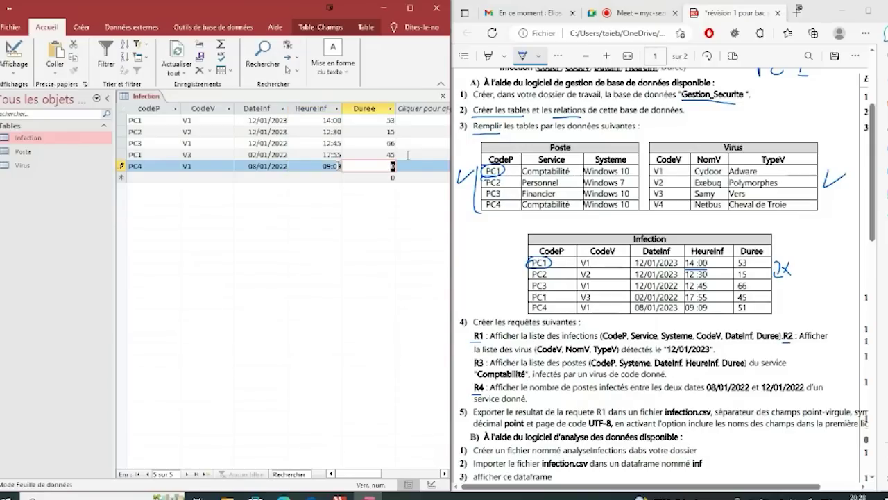
type("51")
right_click(147, 96)
left_click(167, 103)
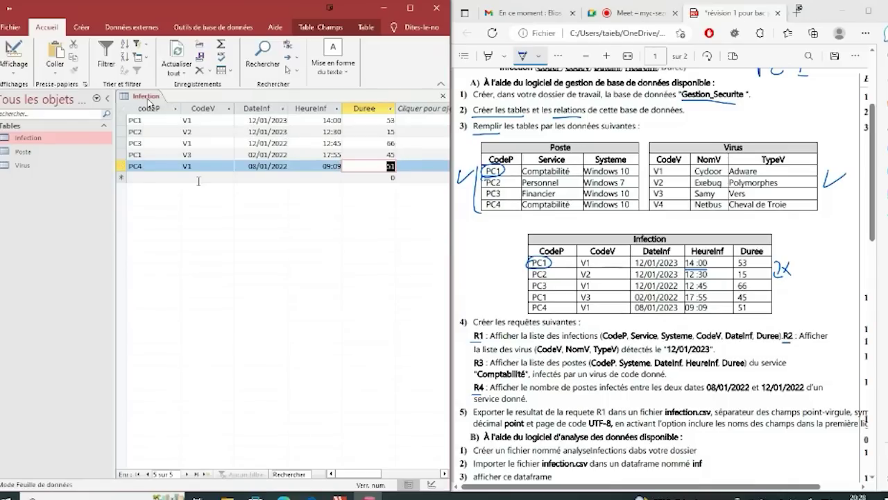
right_click(147, 98)
left_click(167, 117)
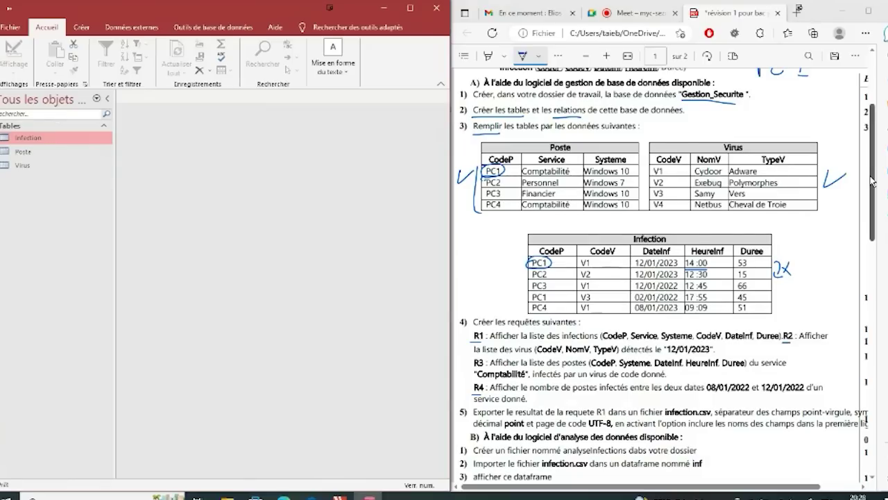
Step: Create a new query in design view with the Infection and Poste tables, circling CodeV in the PDF's Virus table
scroll(877, 215, "down", 2)
scroll(877, 215, "down", 1)
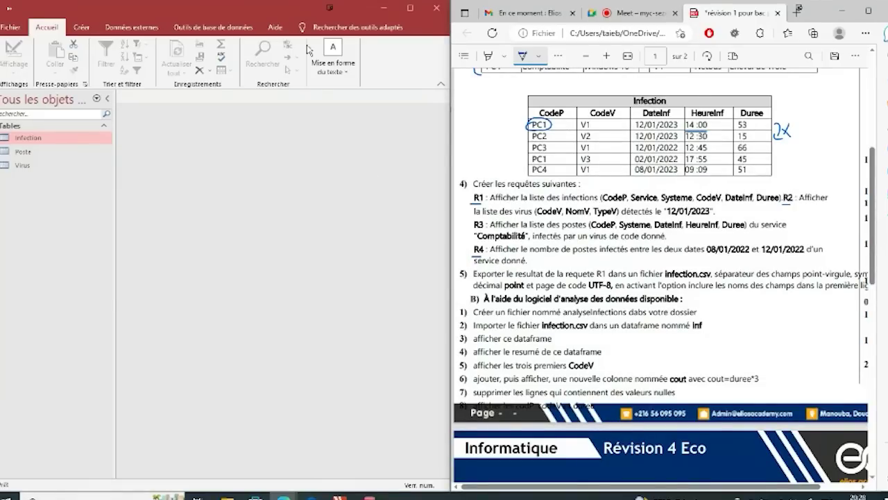
left_click(77, 28)
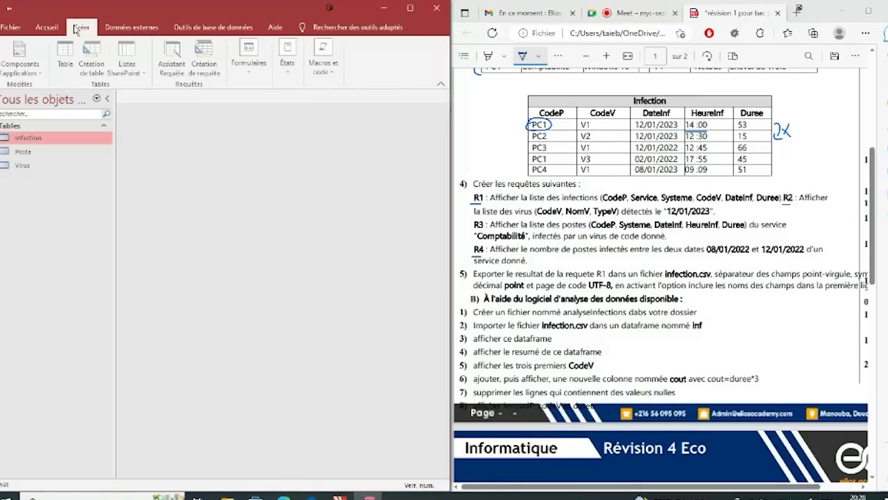
left_click(203, 62)
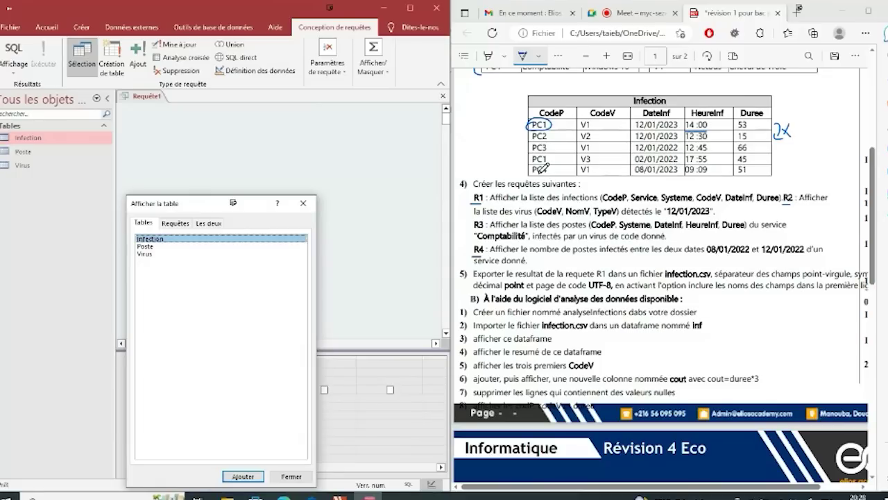
left_click(875, 206)
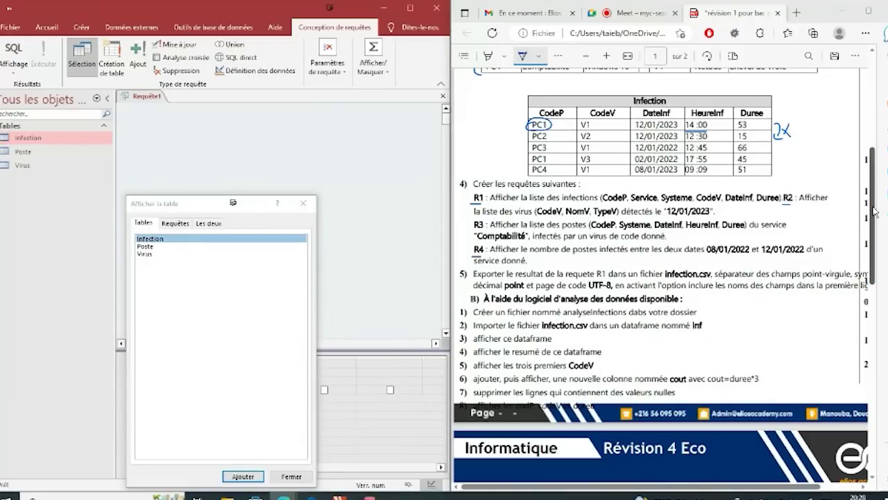
left_click_drag(876, 212, 872, 189)
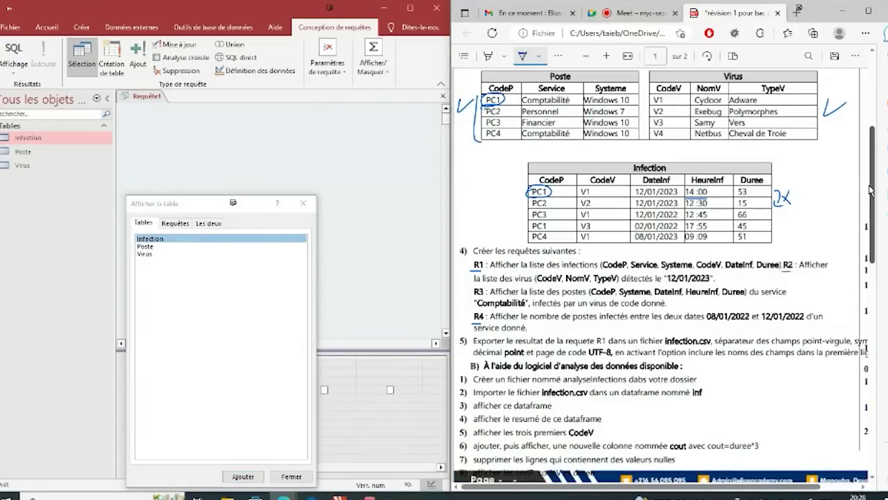
double_click(179, 238)
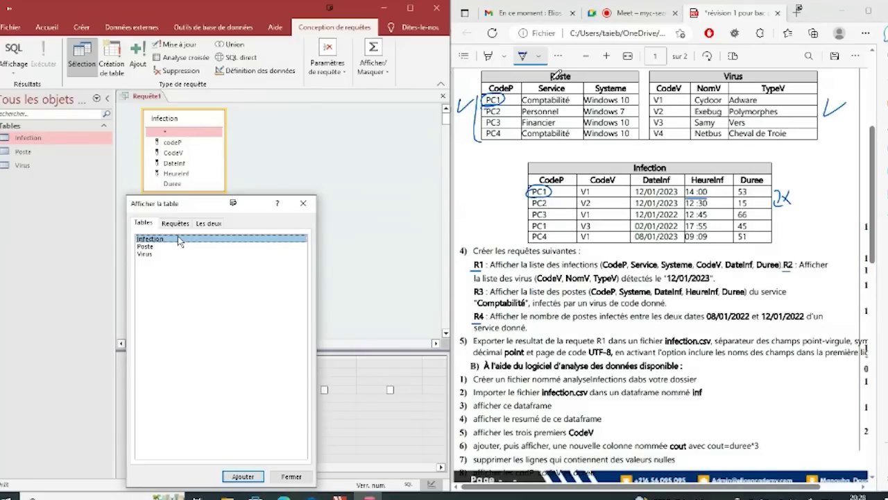
double_click(150, 248)
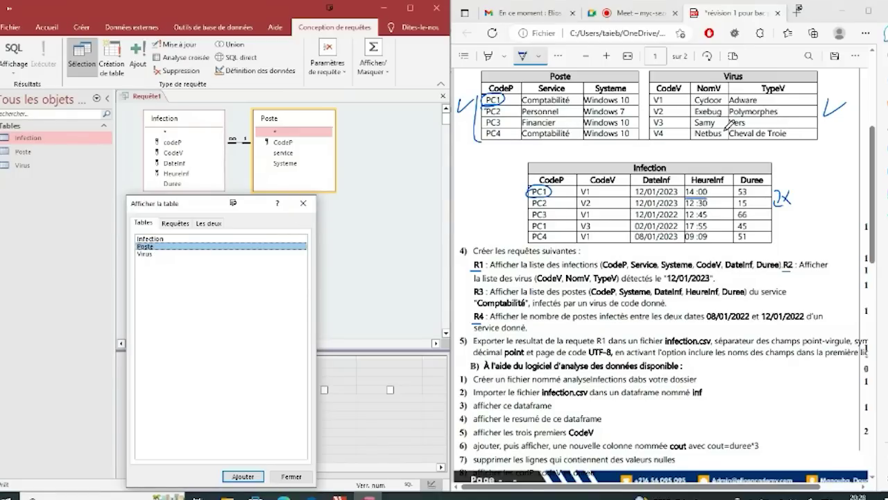
mouse_move(655, 81)
left_mouse_down()
mouse_move(686, 80)
mouse_move(659, 84)
left_mouse_up()
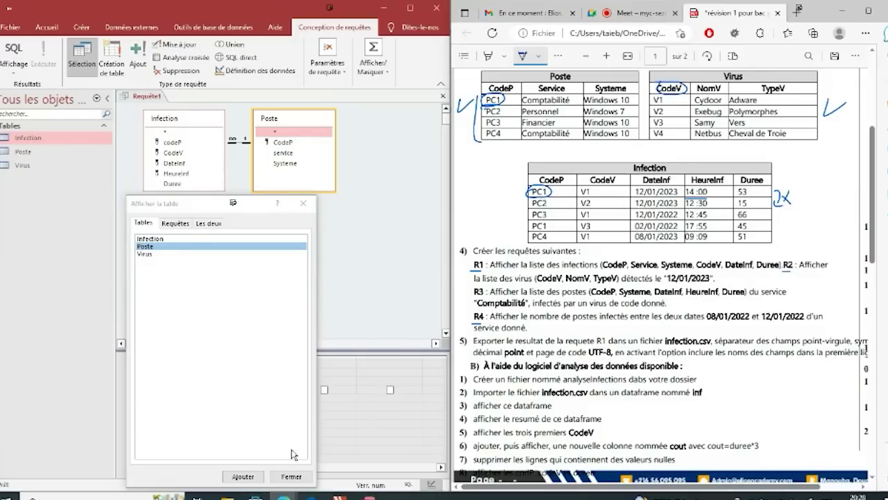
left_click(285, 476)
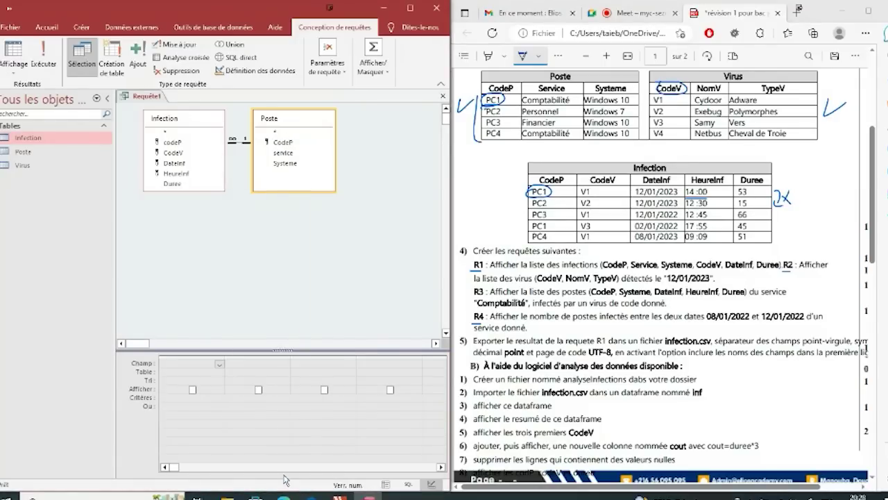
Step: Enlarge the design grid and add codeP, service, Systeme, CodeV and DateInf to the query, taking service and Systeme from Poste
left_click_drag(281, 352, 259, 217)
left_click(190, 143)
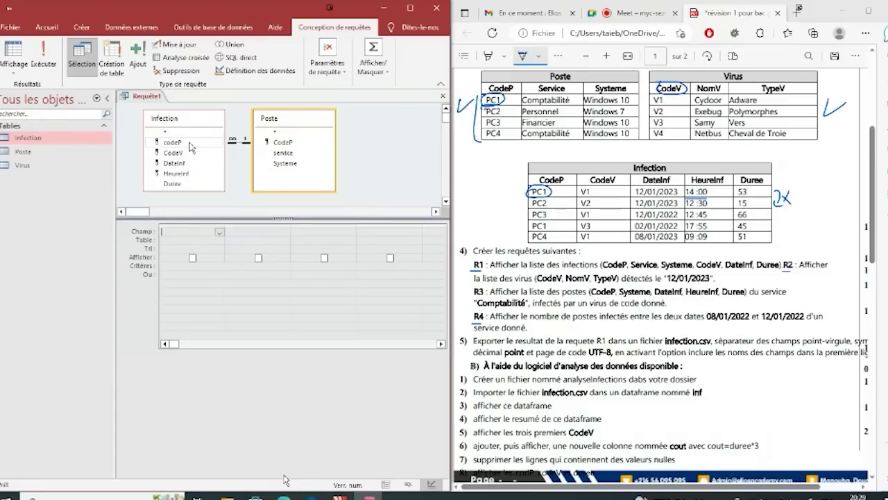
double_click(190, 144)
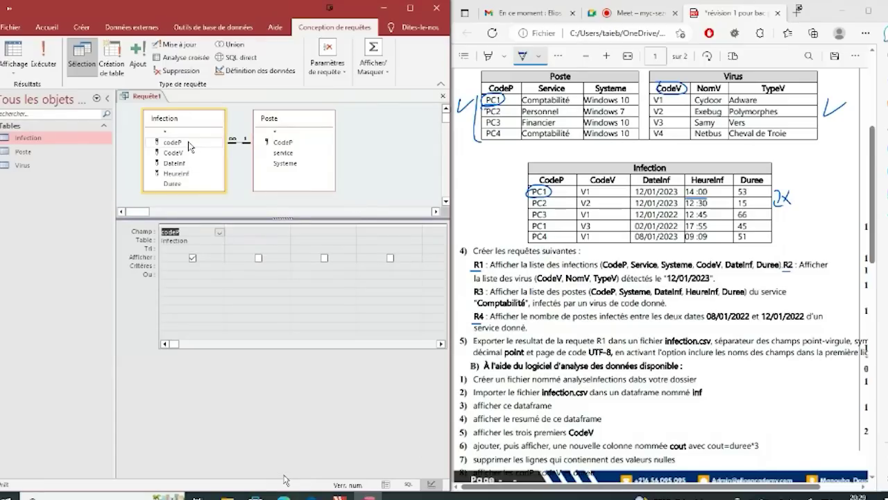
double_click(279, 152)
left_click(284, 164)
double_click(284, 164)
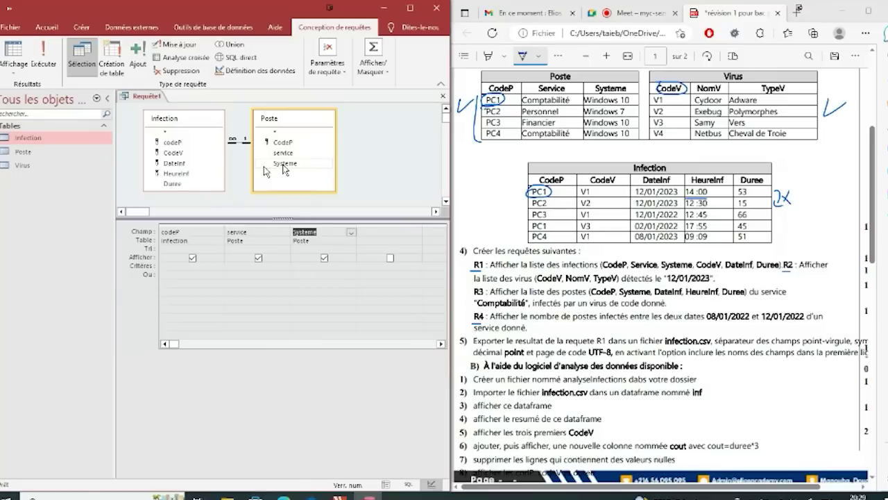
double_click(186, 154)
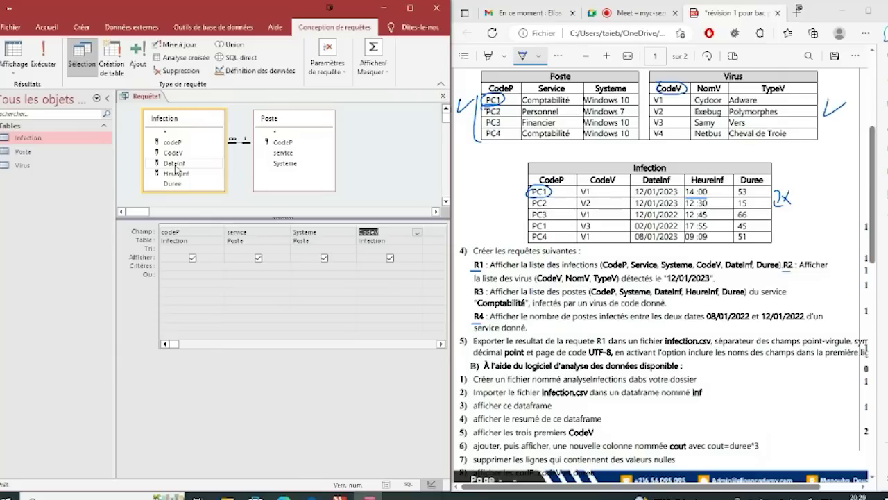
double_click(174, 164)
left_click(259, 202)
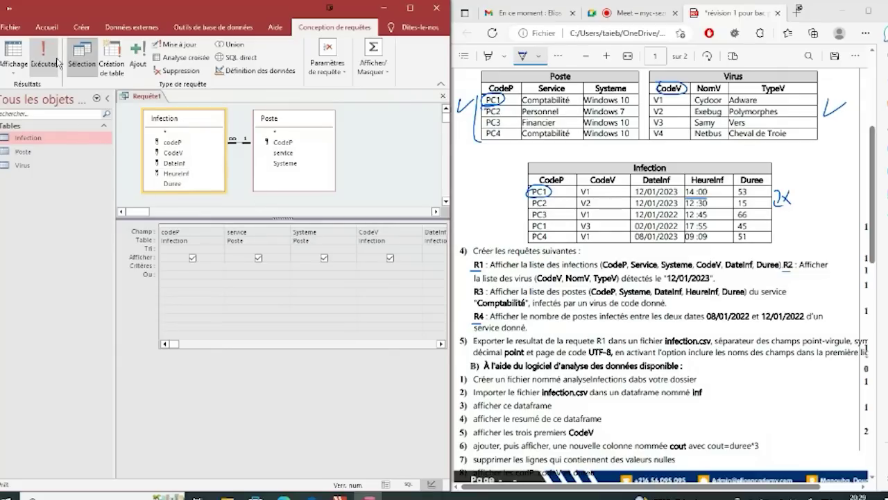
Step: Save the query as R1 and close it
right_click(139, 96)
left_click(154, 101)
type("R1")
key("Return")
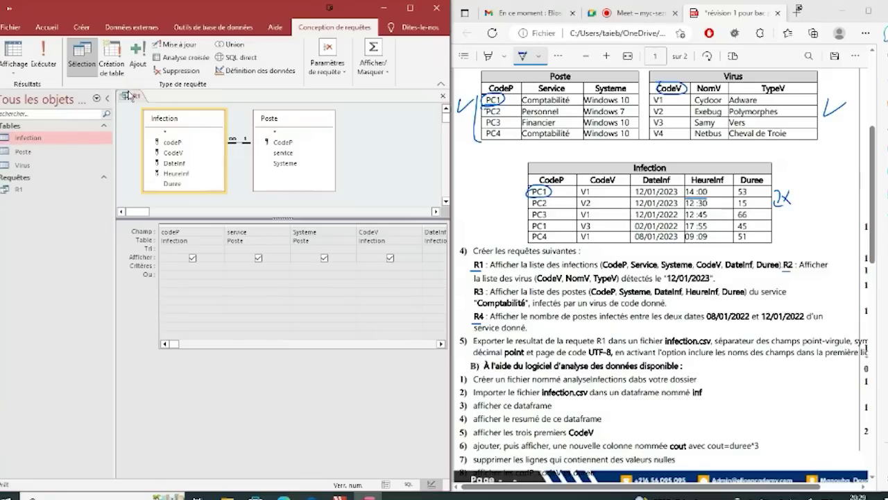
right_click(129, 95)
left_click(136, 115)
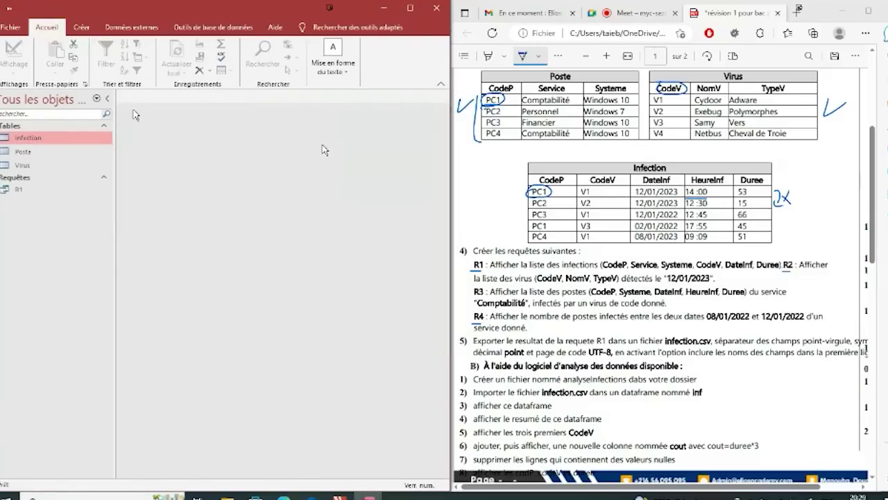
Step: Create a new query in design view with the Virus and Infection tables, marking R2 and underlining 12/01/2023 in the PDF
left_click_drag(783, 258, 786, 267)
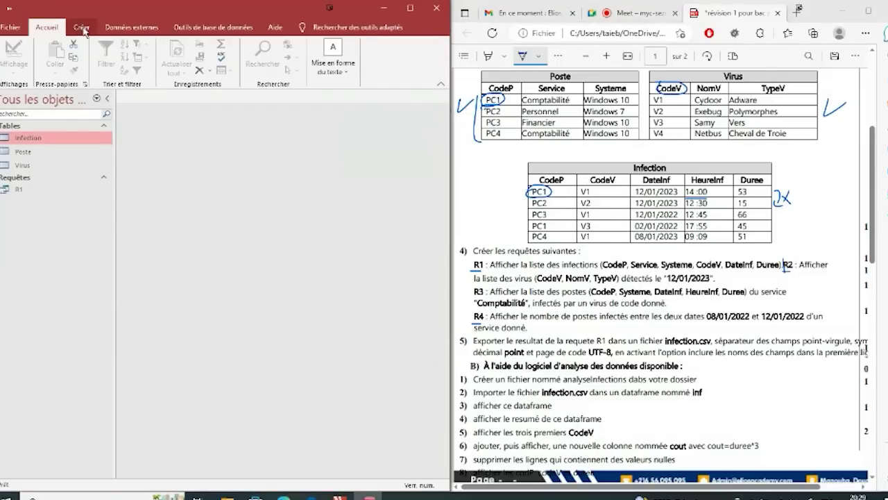
left_click(82, 31)
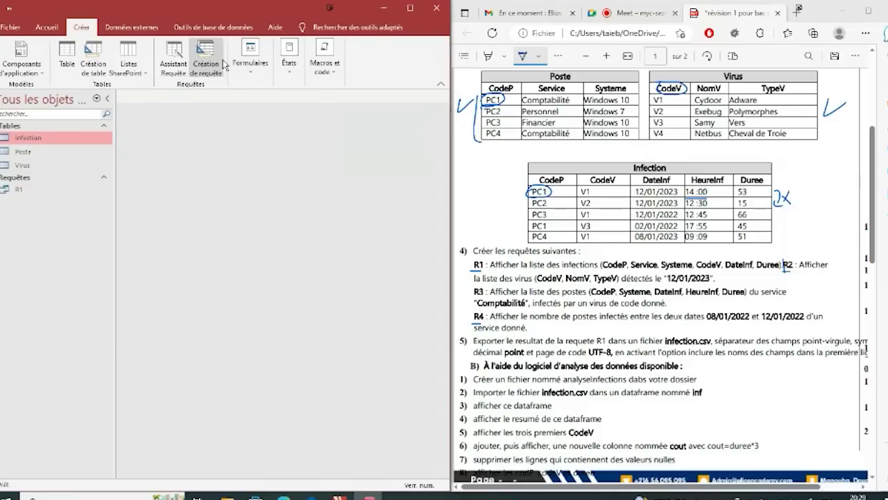
left_click(206, 67)
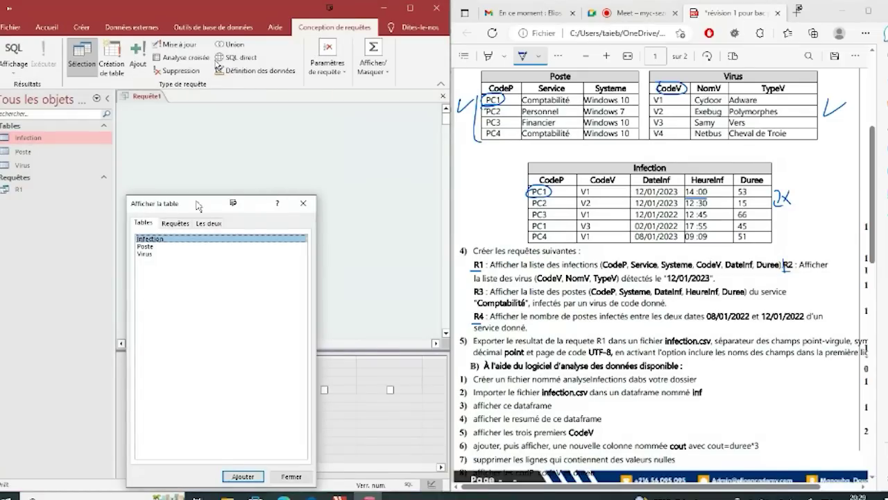
left_click_drag(197, 205, 255, 122)
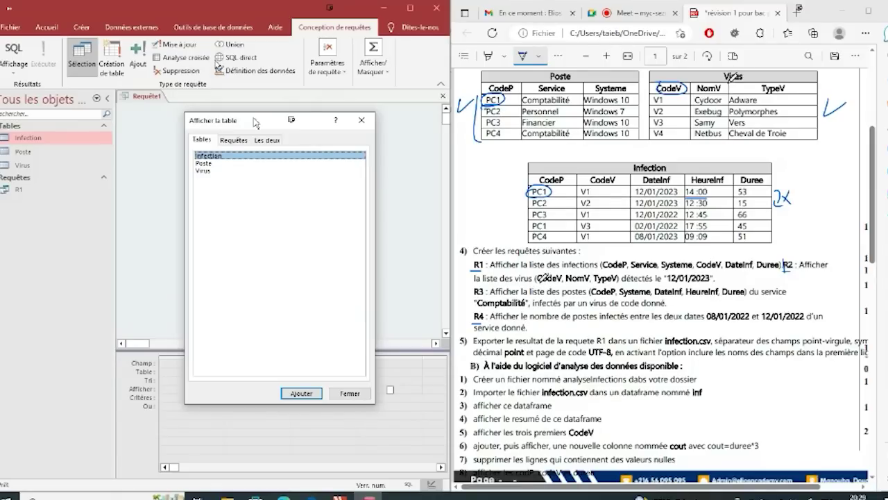
double_click(201, 171)
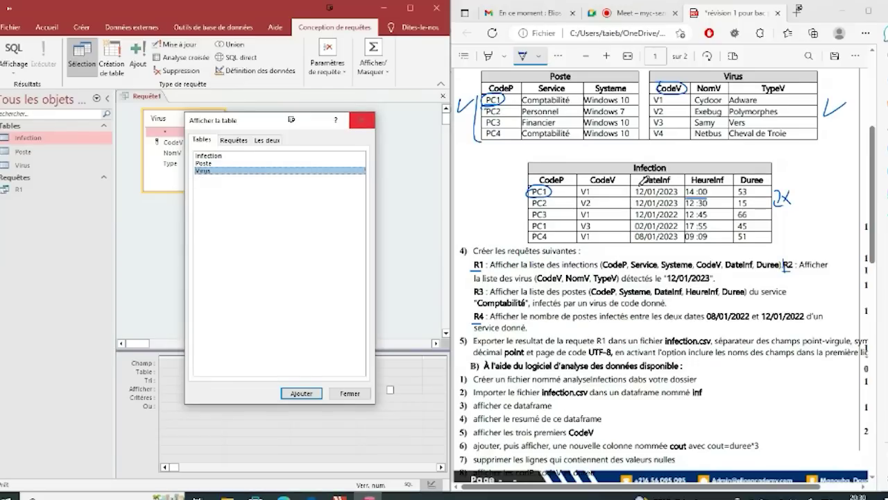
left_click(696, 278)
left_click_drag(694, 278, 713, 277)
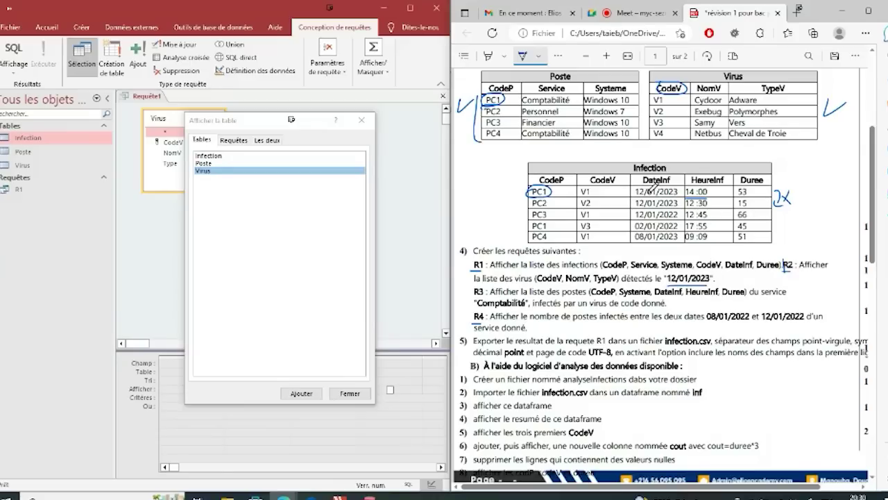
double_click(205, 172)
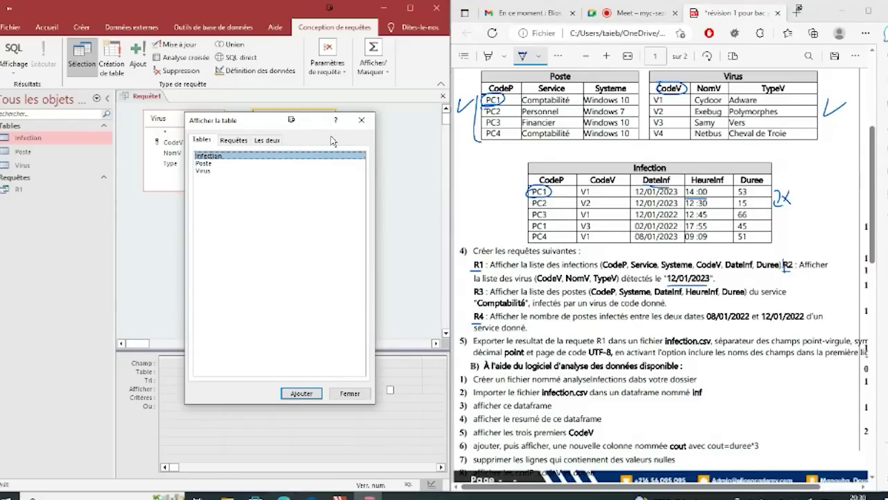
left_click(360, 122)
Step: Add CodeV, NomV and Type from Virus and DateInf from Infection to the query's design grid
left_click(171, 142)
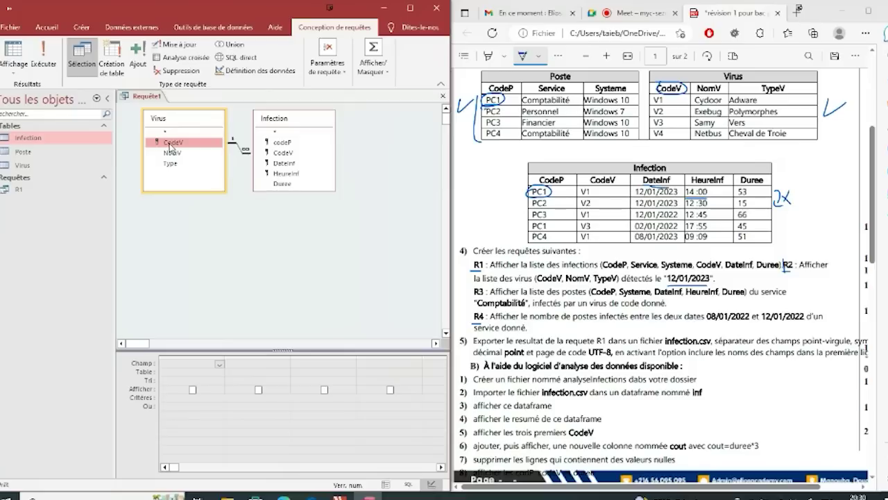
double_click(171, 143)
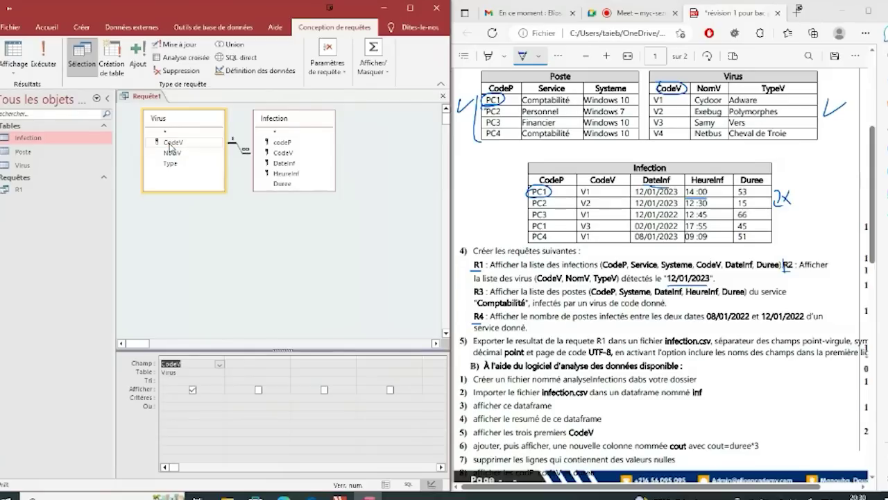
left_click(171, 154)
double_click(171, 153)
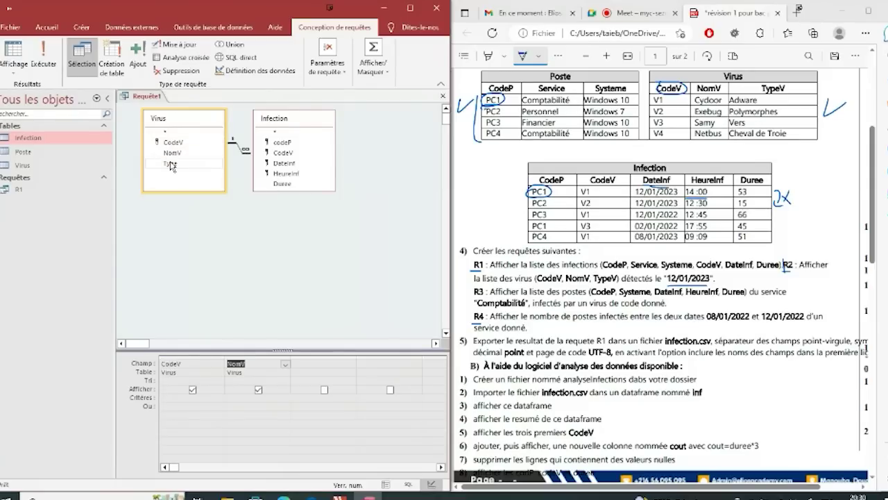
double_click(171, 164)
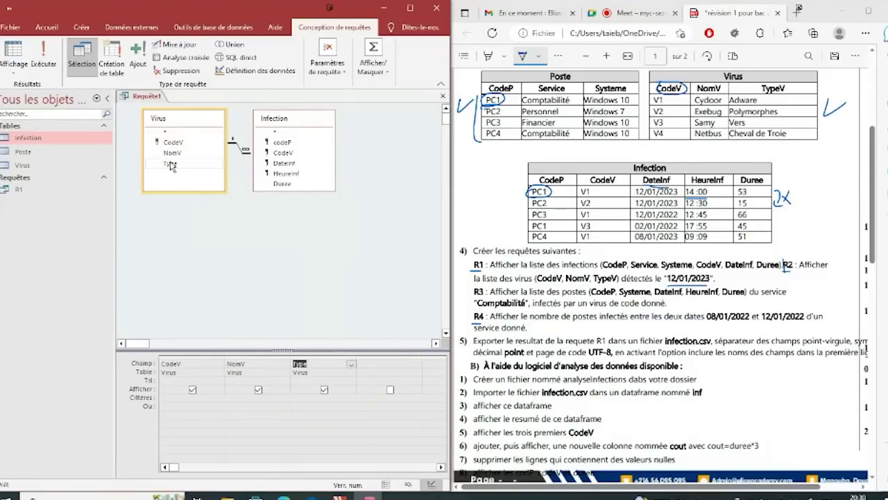
double_click(283, 165)
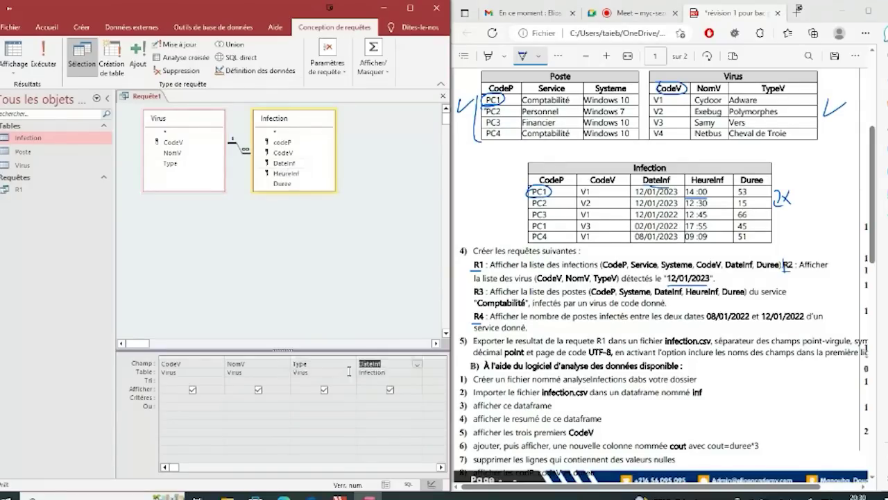
Step: Hide the DateInf column from the query output and set its criterion to #12/01/2022#
left_click(389, 389)
left_click(375, 398)
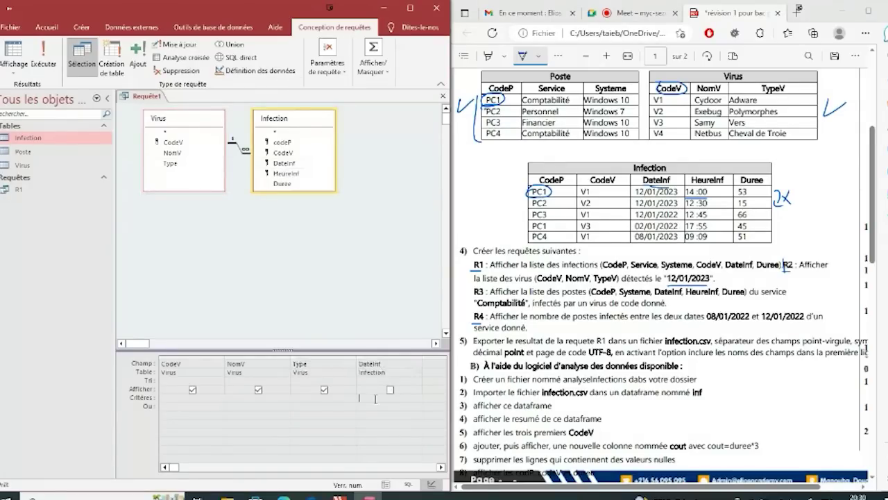
type("#12/0")
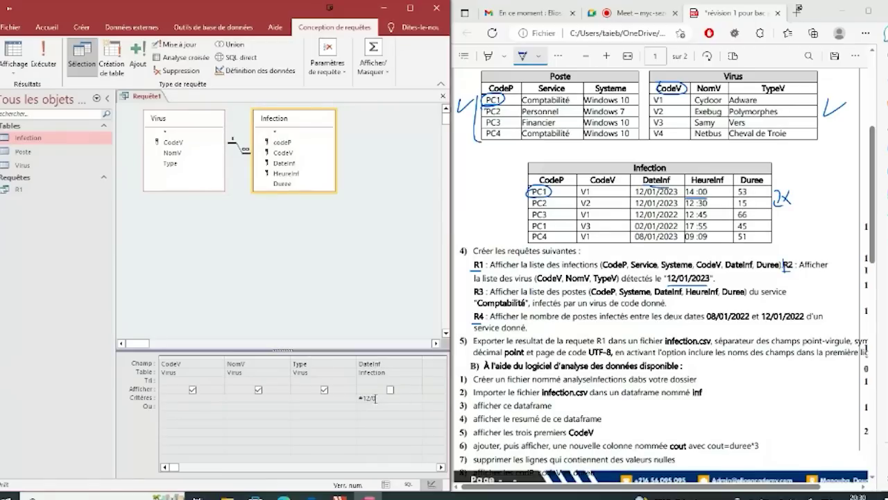
type("1/2022#")
Step: Save the query as R2
key("ctrl+s")
type("R")
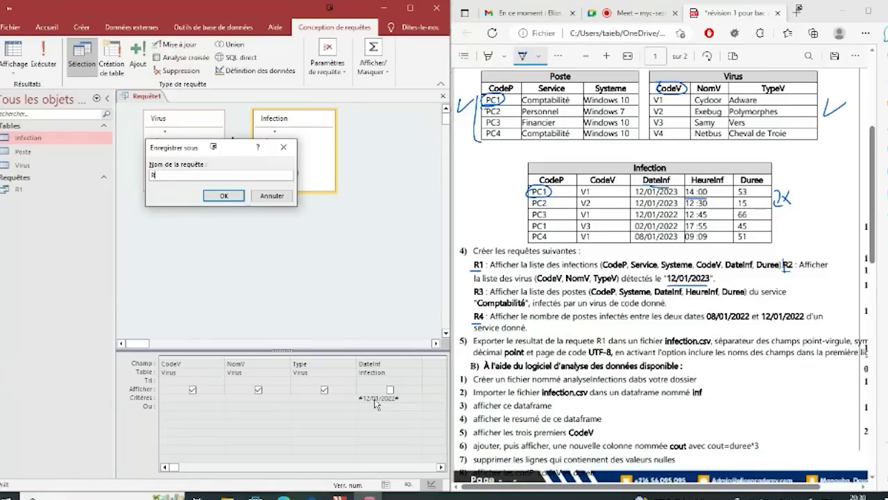
type("2")
key("Return")
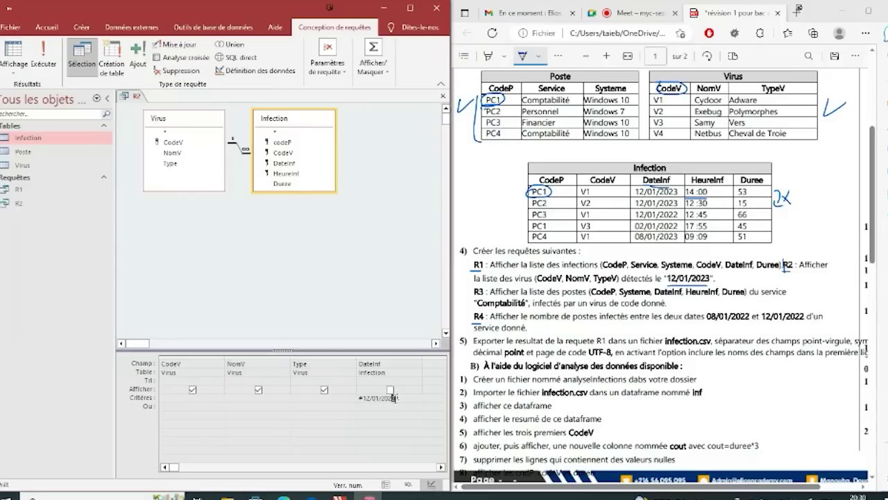
Step: Correct the DateInf criterion to #12/01/2023#, then run R2 to check its records and return to design view
left_click(121, 140)
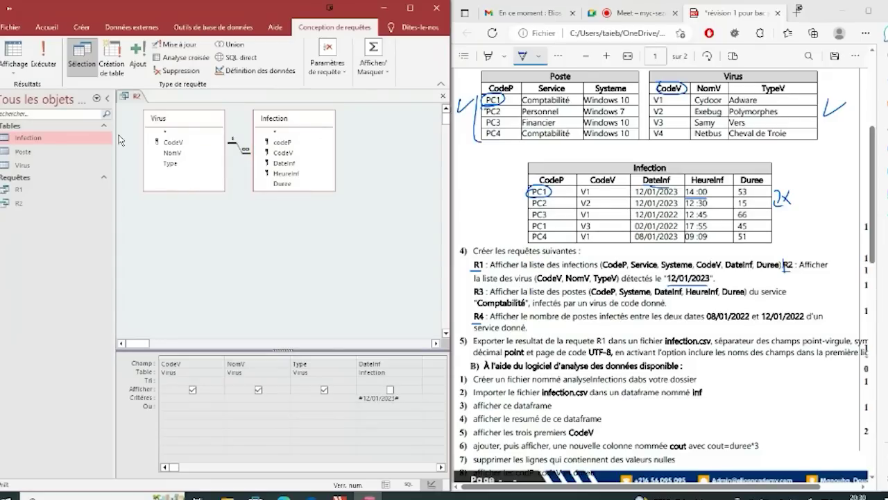
left_click(43, 56)
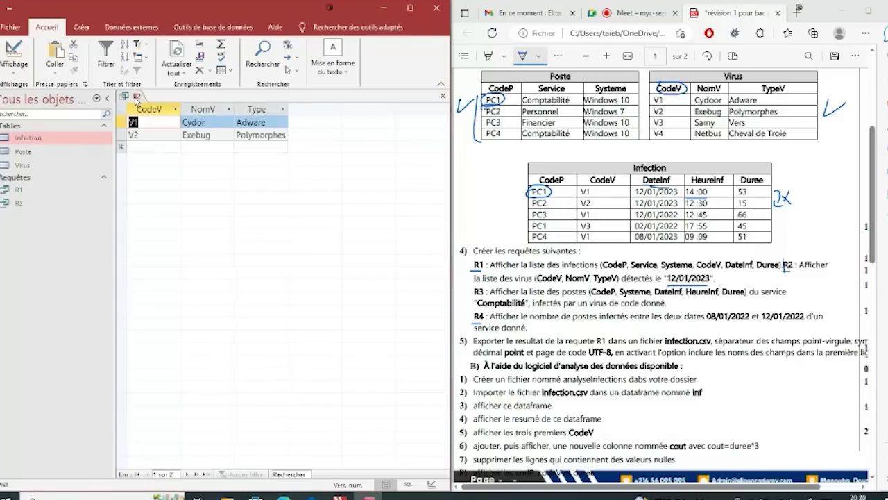
right_click(136, 97)
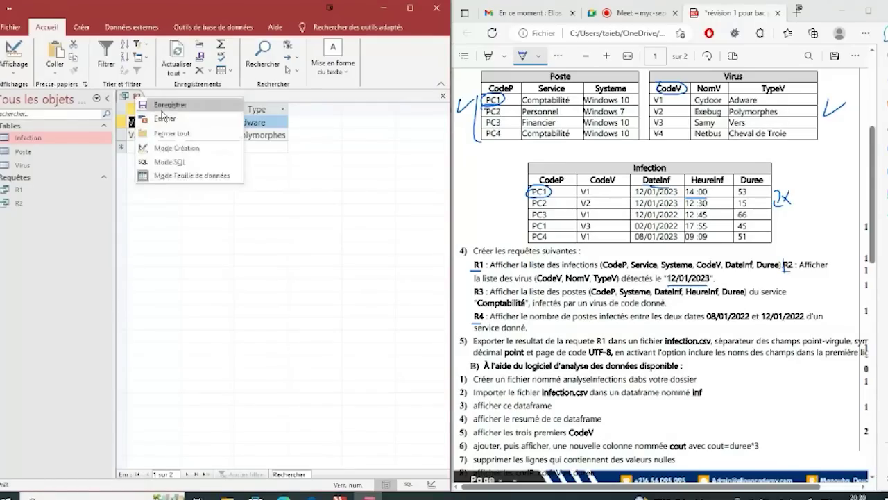
left_click(179, 148)
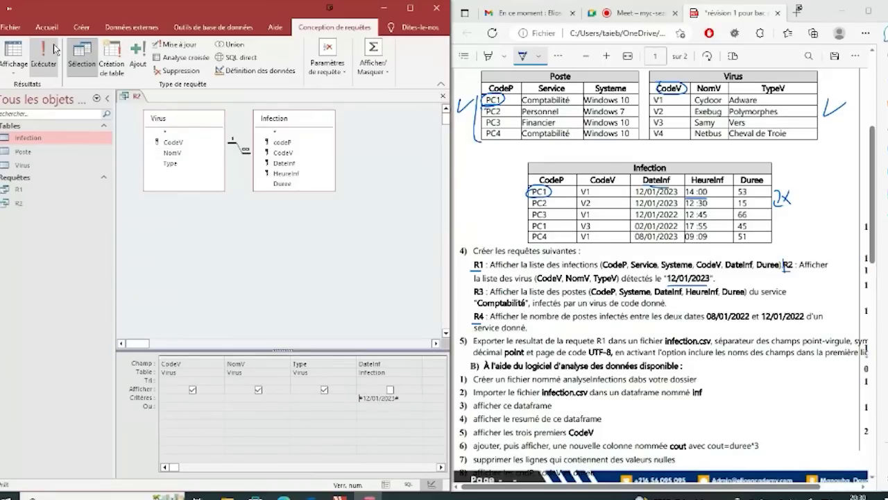
Step: Close the R2 query, saving its design changes
right_click(137, 95)
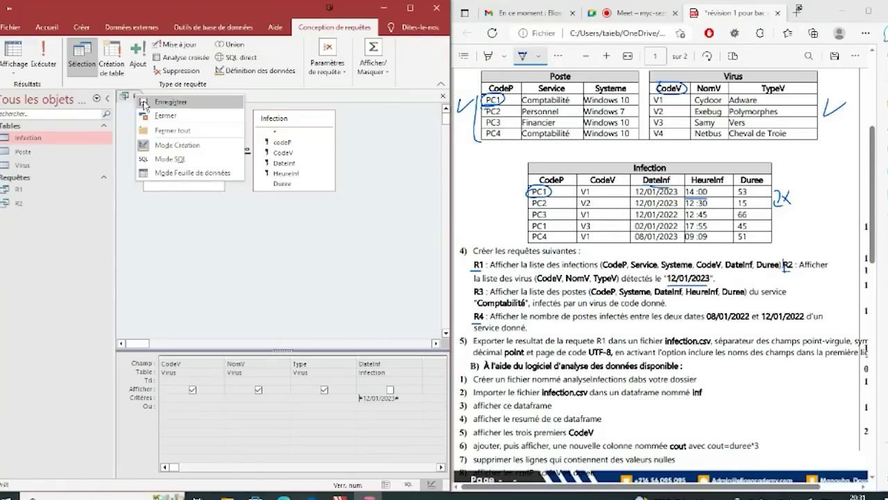
left_click(163, 115)
left_click(375, 282)
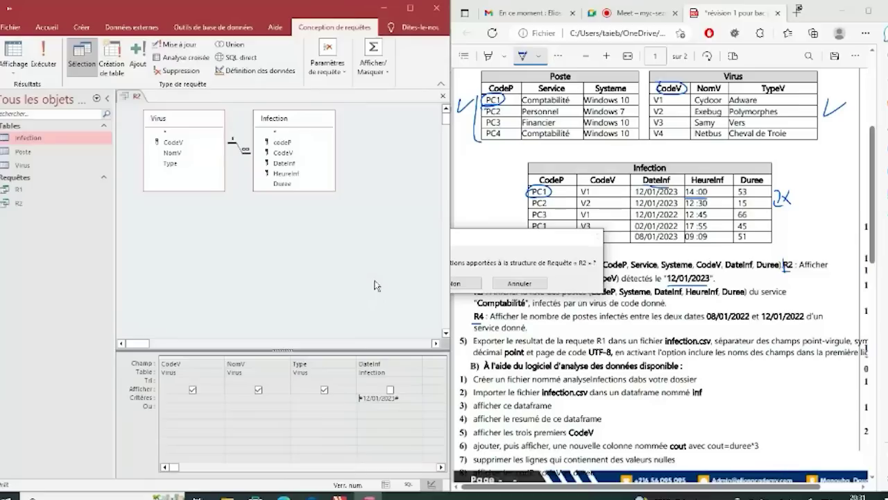
Step: Create a new query in design view with the Infection and Poste tables, underlining Comptabilité in the PDF's R3 instruction
left_click(82, 27)
left_click(208, 59)
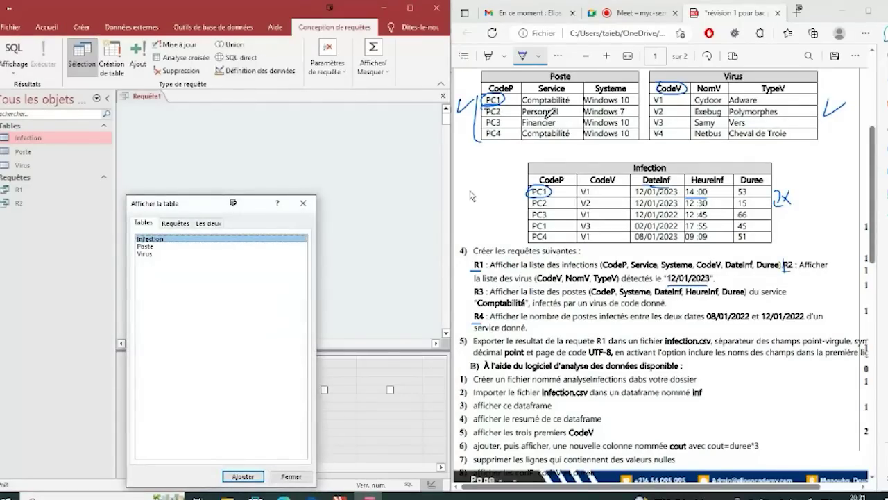
double_click(160, 239)
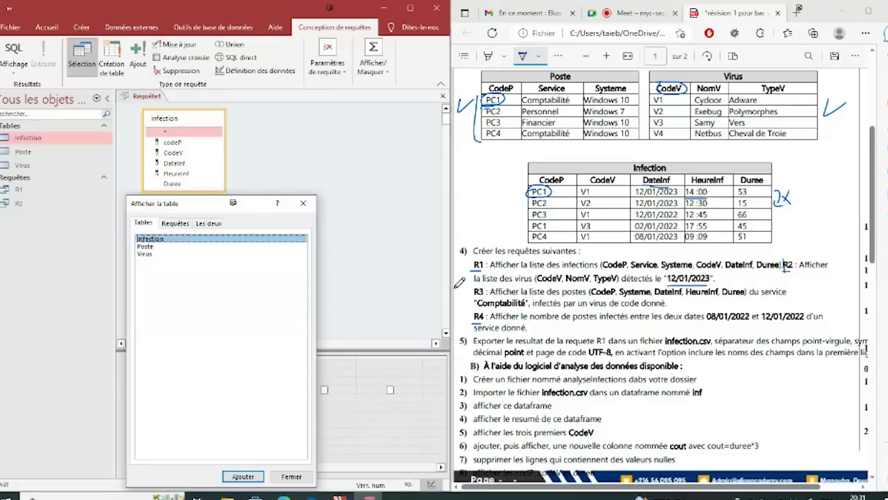
double_click(145, 246)
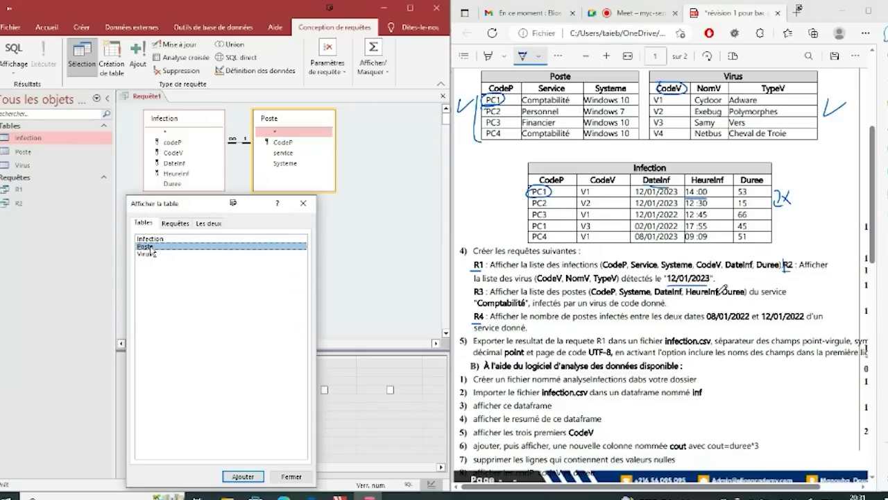
left_click_drag(486, 305, 514, 301)
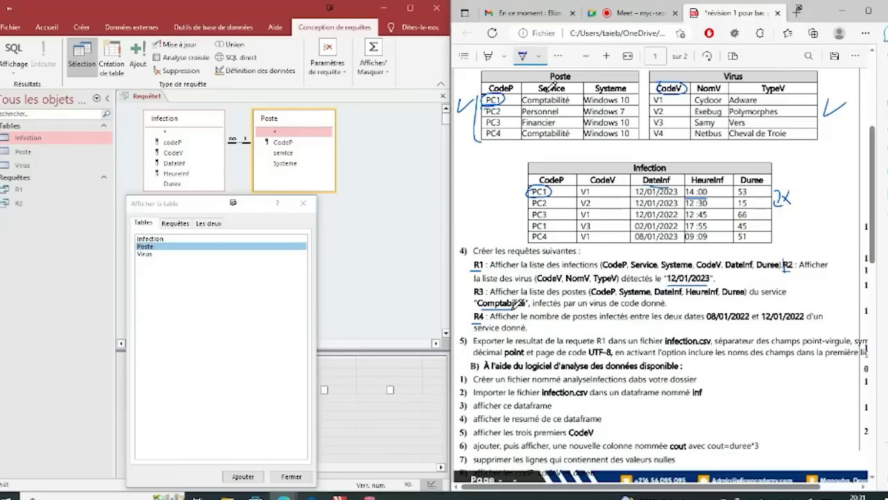
left_click(307, 205)
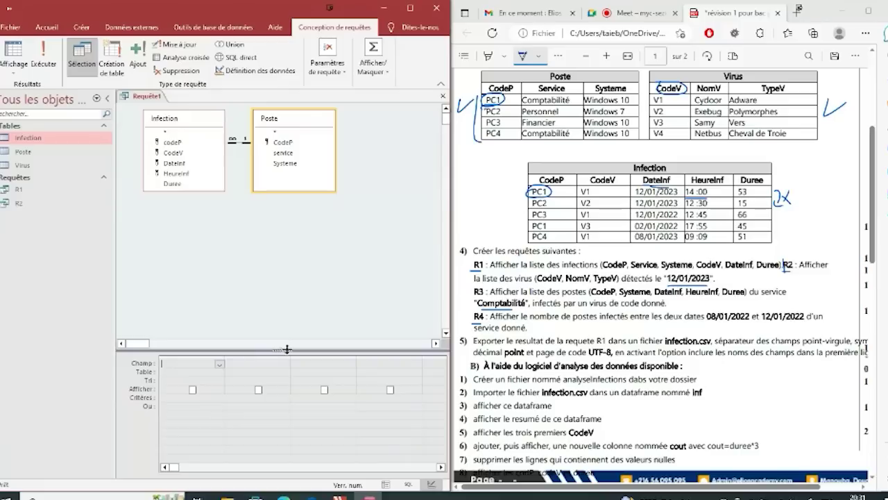
Step: Enlarge the design grid and add codeP, Systeme, DateInf, HeureInf and Duree to the query, taking Systeme from Poste
left_click_drag(282, 349, 281, 226)
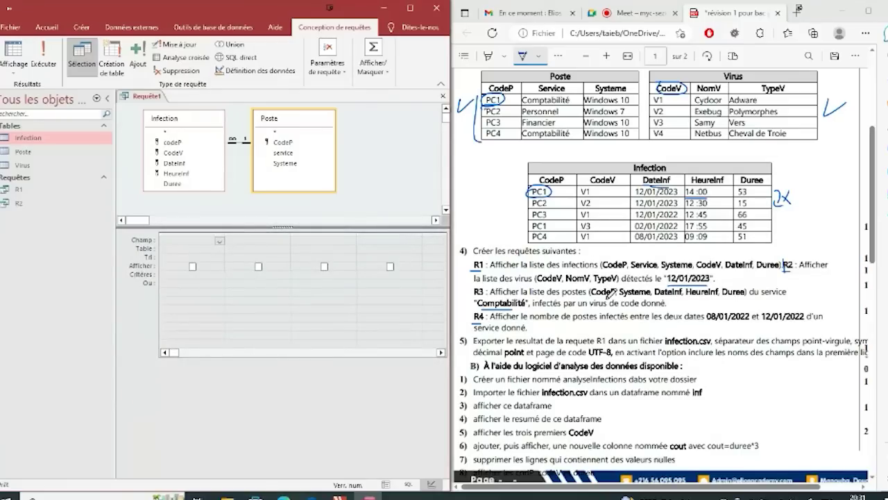
double_click(171, 143)
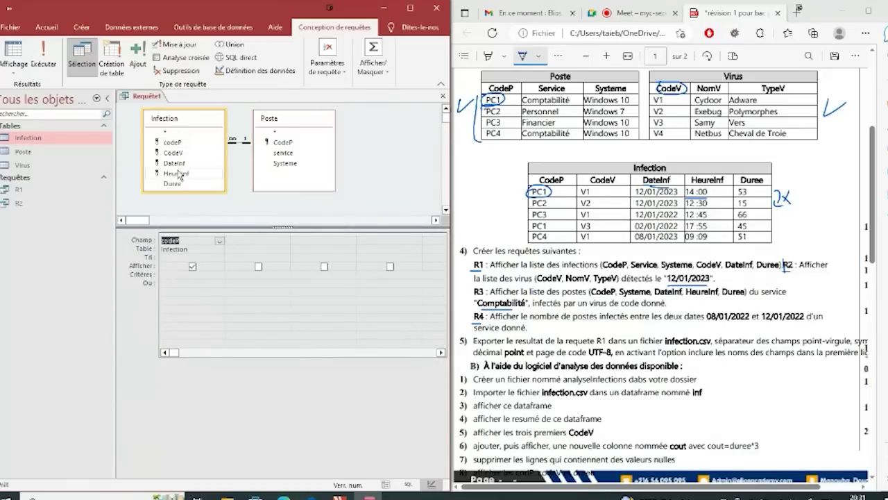
left_click(278, 164)
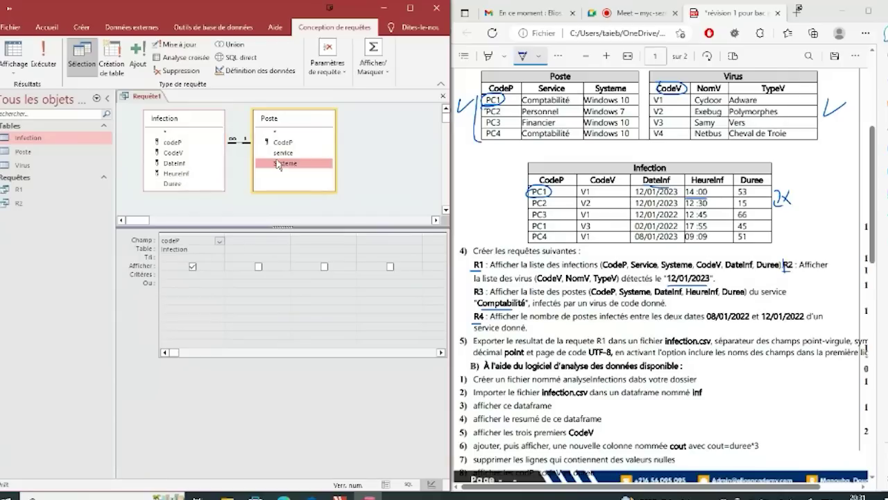
double_click(279, 164)
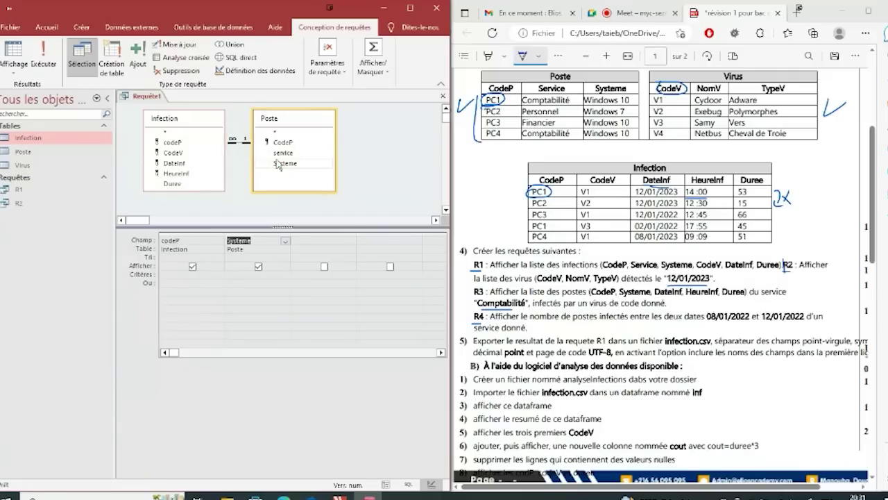
double_click(171, 164)
double_click(174, 173)
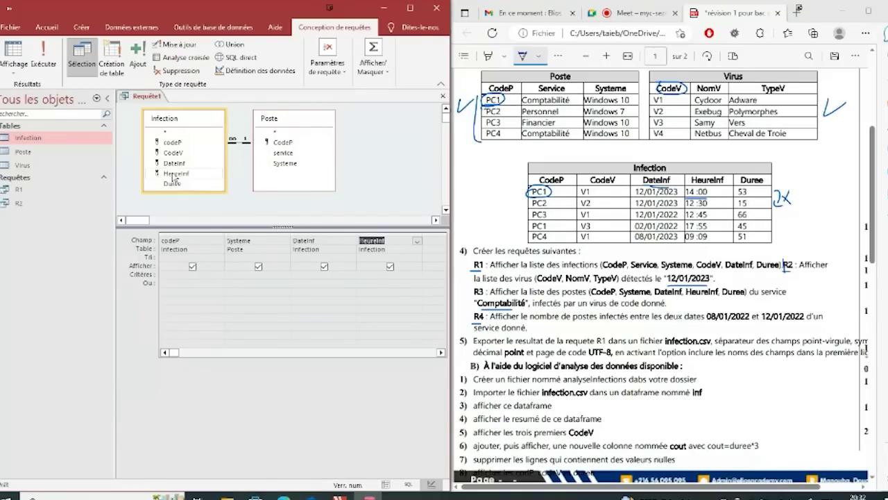
left_click(174, 184)
double_click(173, 184)
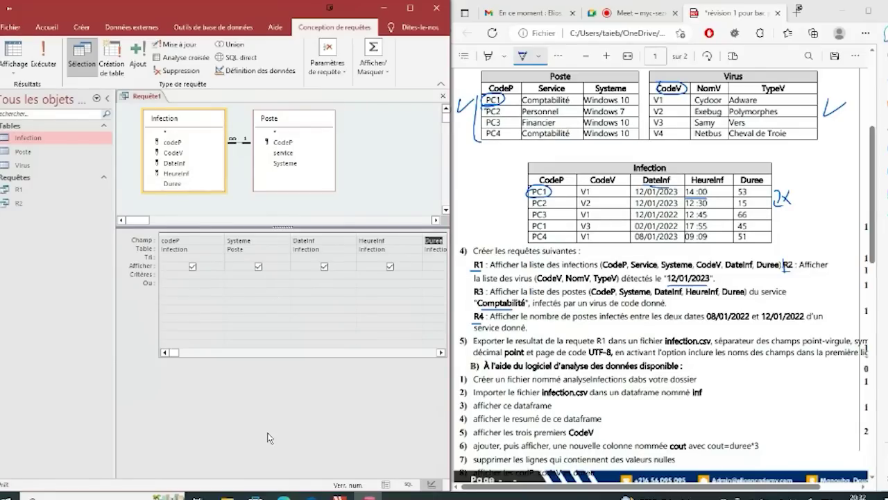
Step: Collapse the navigation pane and add Poste's service field as a hidden column with the criterion Comptabilité
left_click(107, 99)
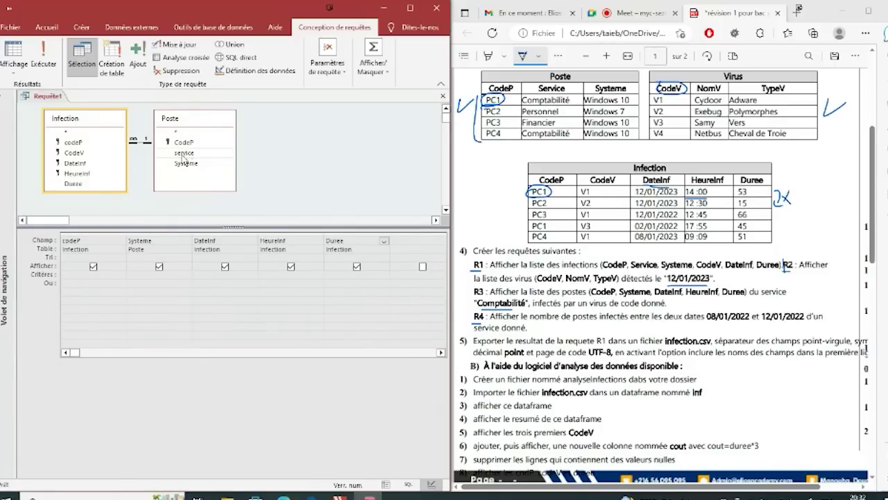
left_click_drag(184, 154, 428, 270)
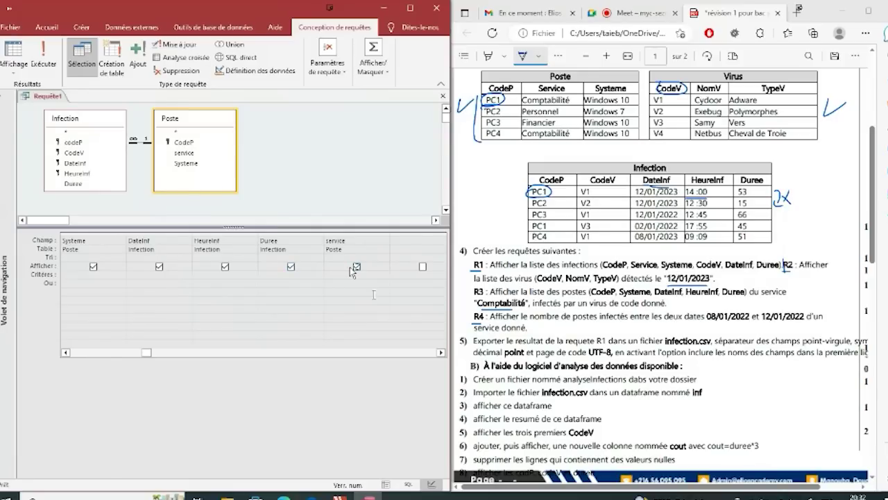
left_click(356, 266)
key("Down")
type("Com")
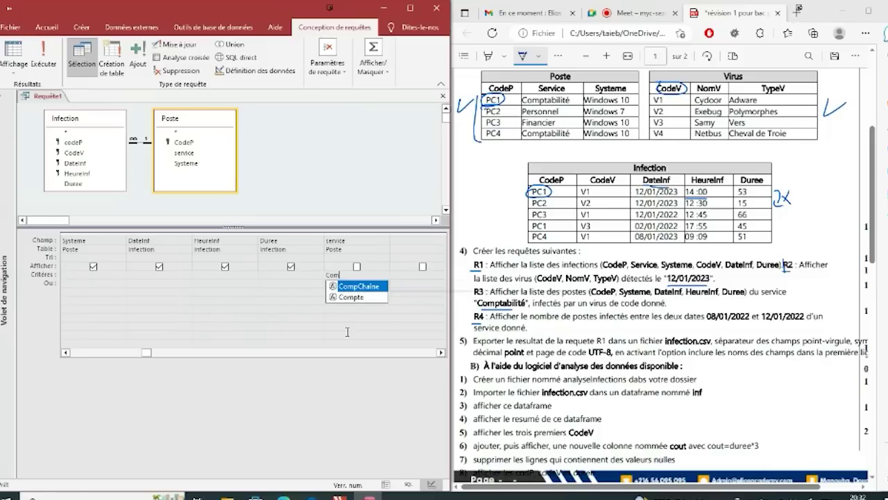
type("p")
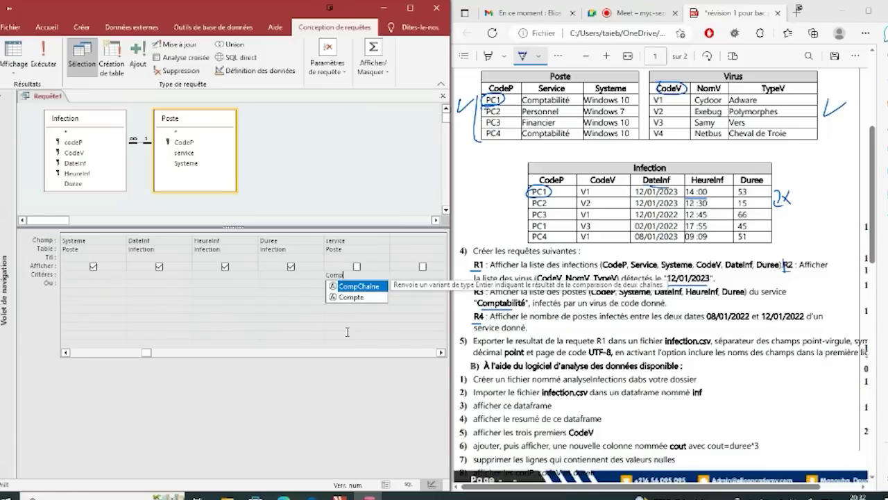
type("ta")
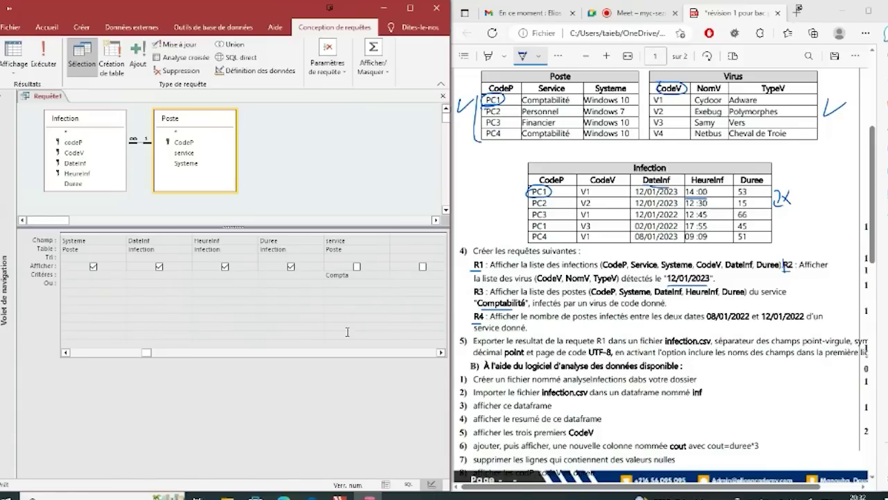
type("bilité")
left_click(364, 301)
Step: Add Infection's CodeV as a hidden column with the parameter criterion [donner codeV], underlining "code donné" in the PDF's R3 instruction
left_click_drag(74, 153, 426, 269)
left_click(423, 266)
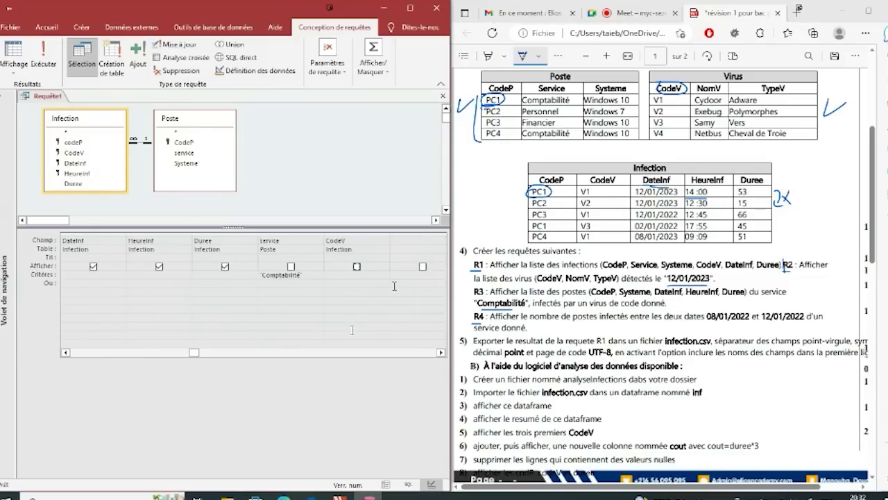
left_click_drag(640, 305, 651, 302)
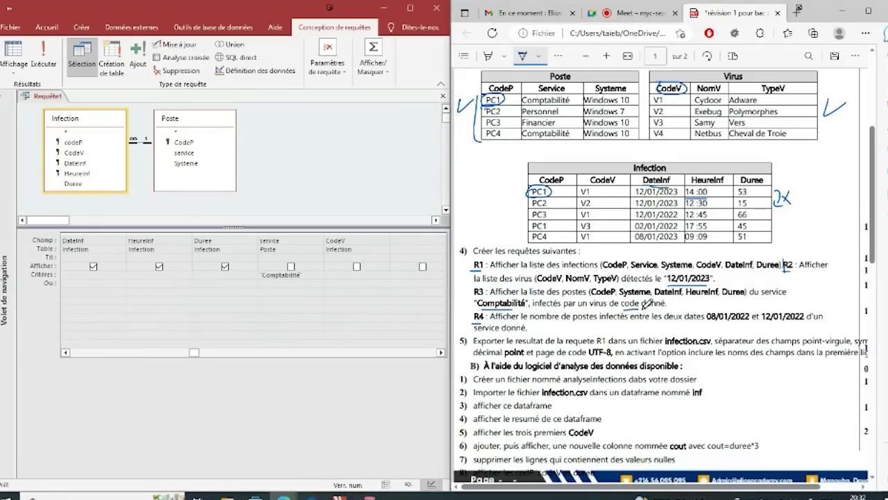
left_click(339, 276)
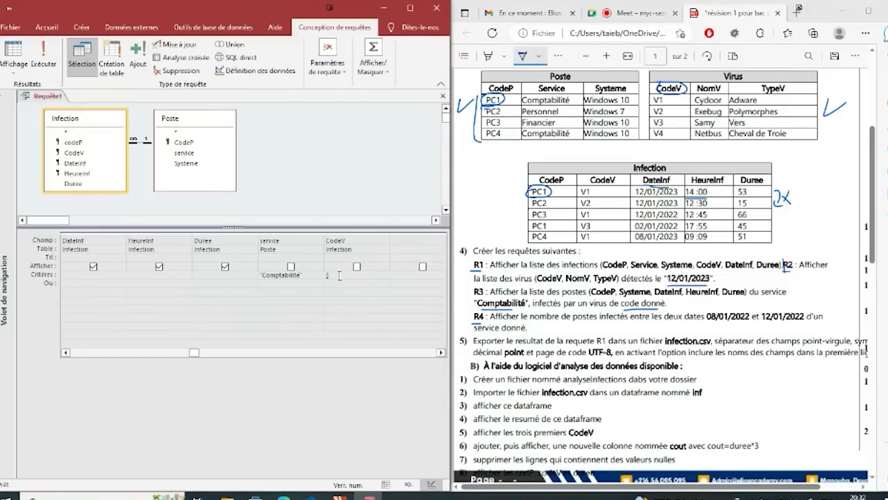
type("[Co")
type("nner]")
type("code V")
key("BackSpace")
Step: Save the query as R3 and run it with V1 as the codeV parameter
key("ctrl+s")
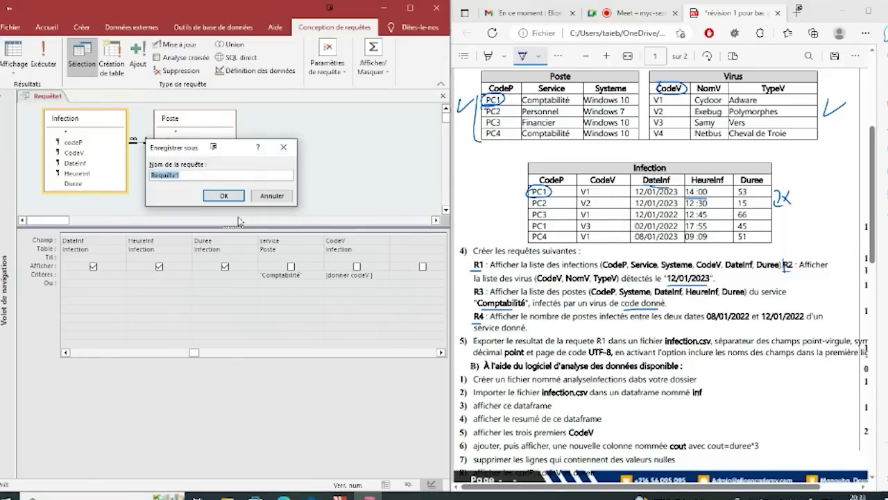
type("R3")
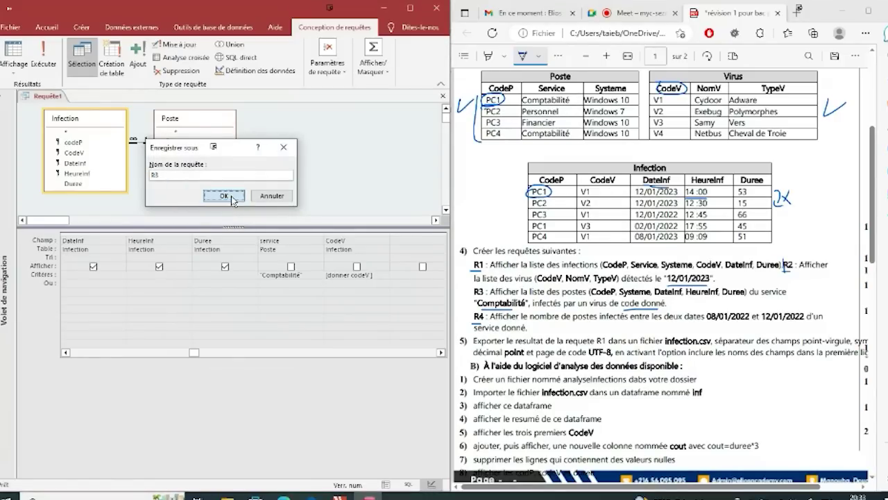
left_click(233, 199)
left_click(43, 55)
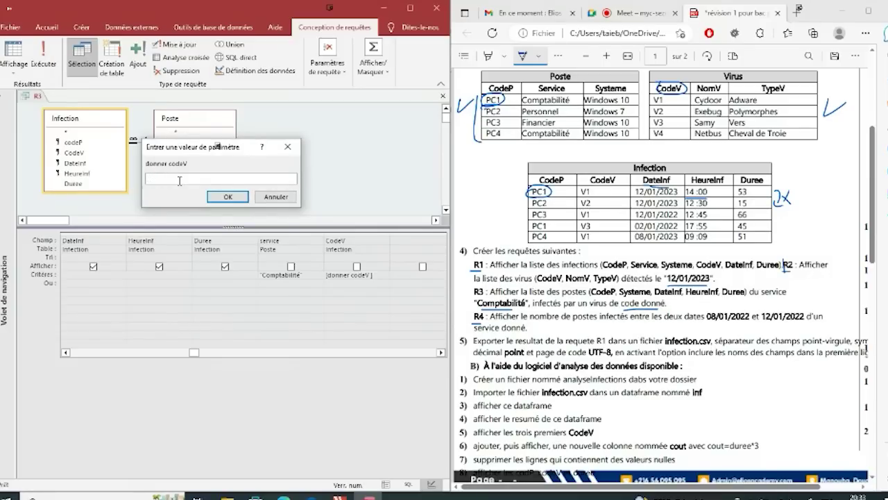
type("V1")
left_click(223, 197)
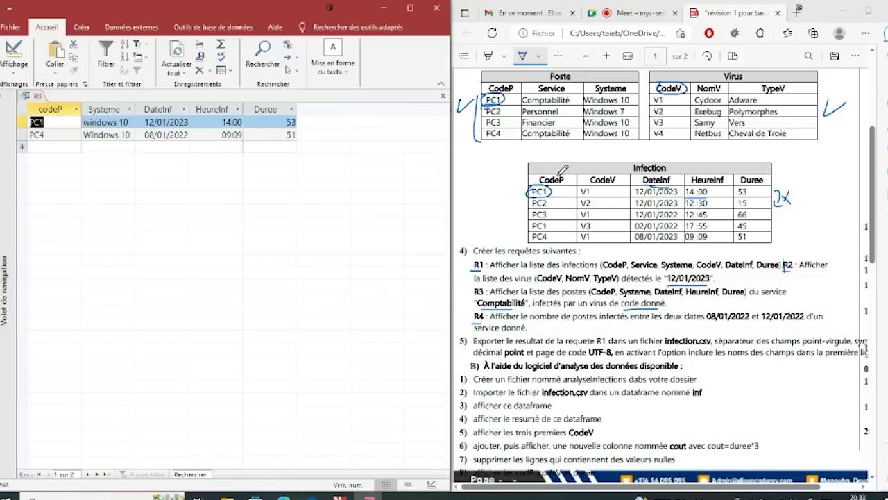
Step: Mark V1, PC4 and the Comptabilité rows in the PDF's tables to check R3's records, then close the query
left_click_drag(499, 131, 506, 128)
key("ctrl+z")
left_click_drag(581, 197, 592, 196)
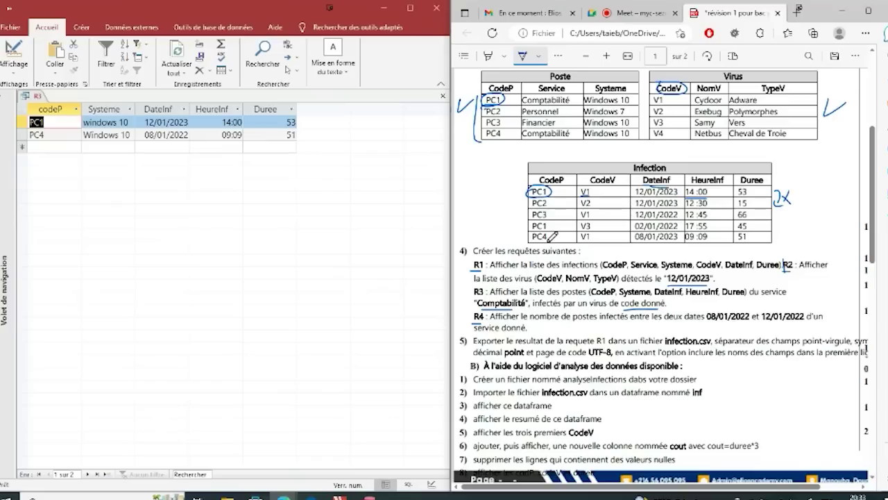
left_click_drag(546, 241, 575, 242)
left_click_drag(548, 194, 558, 187)
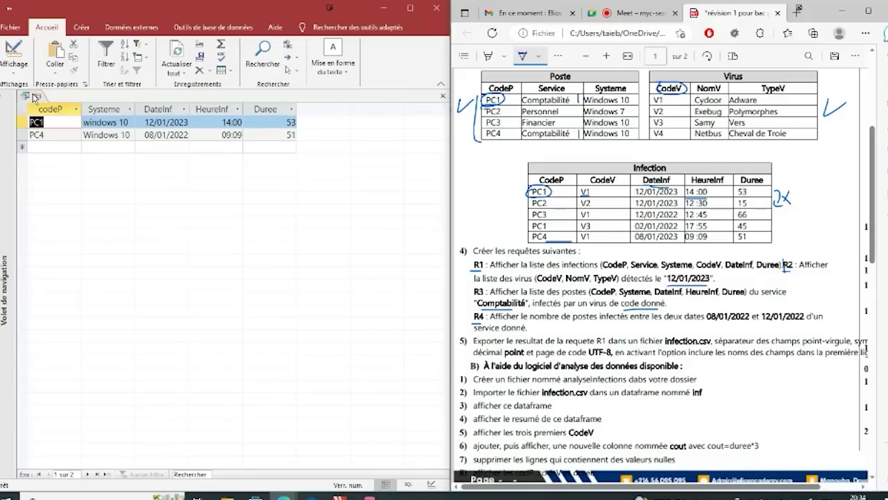
right_click(33, 97)
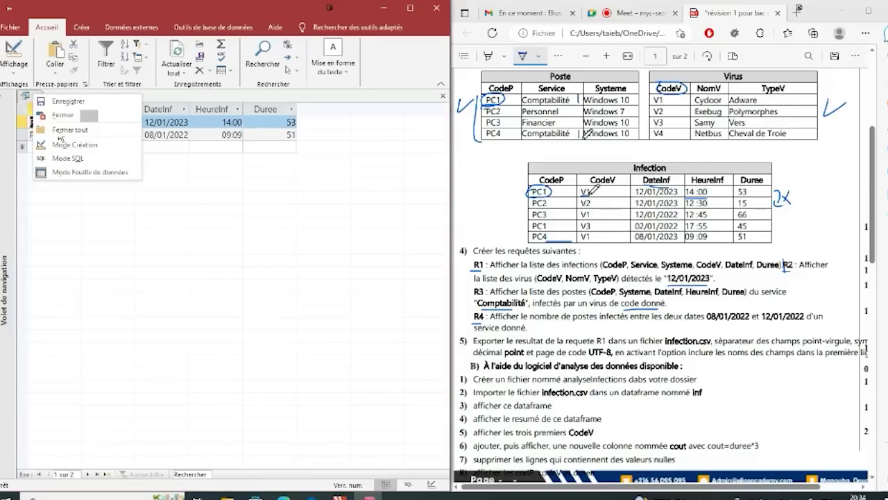
left_click(106, 131)
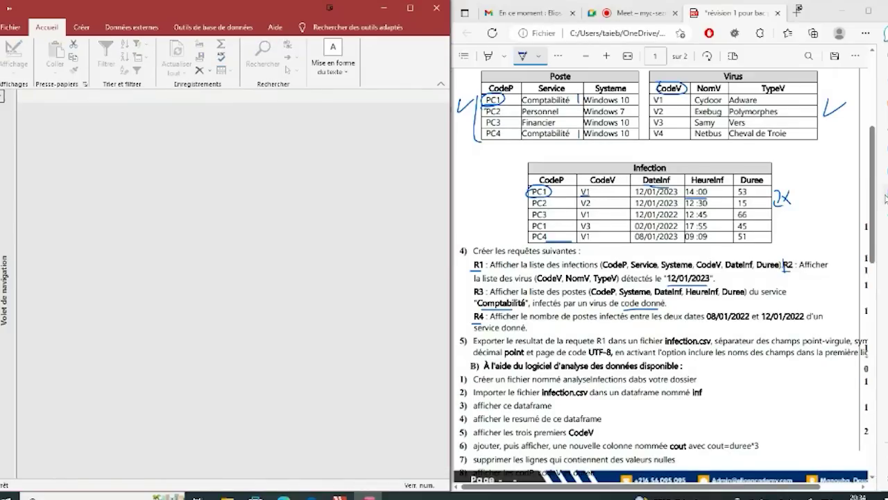
Step: Underline 08/01/2022, 12/01/2022 and "service donné" in the PDF's R4 instruction
scroll(880, 228, "down", 3)
scroll(568, 188, "down", 1)
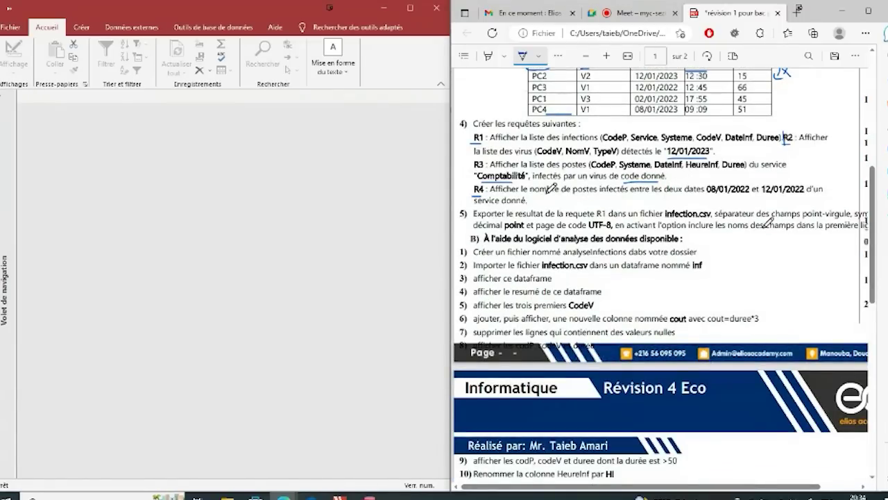
left_click_drag(707, 196, 803, 196)
left_click_drag(474, 205, 515, 201)
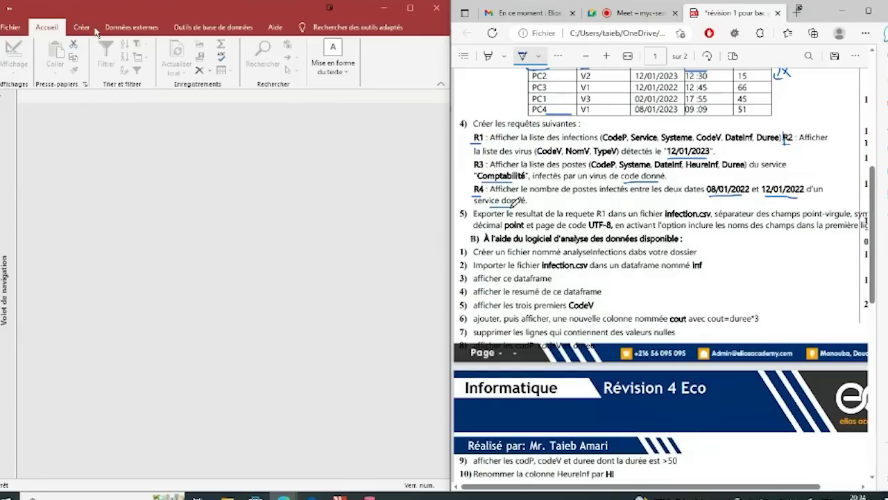
Step: Create a new query in design view with the Infection and Poste tables, underlining "infectés" in the PDF's R4 instruction
left_click(82, 28)
left_click(208, 59)
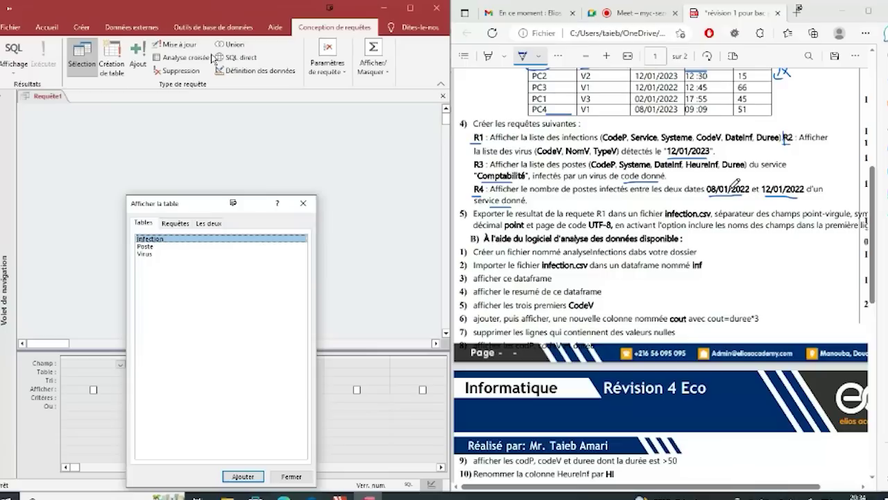
double_click(158, 239)
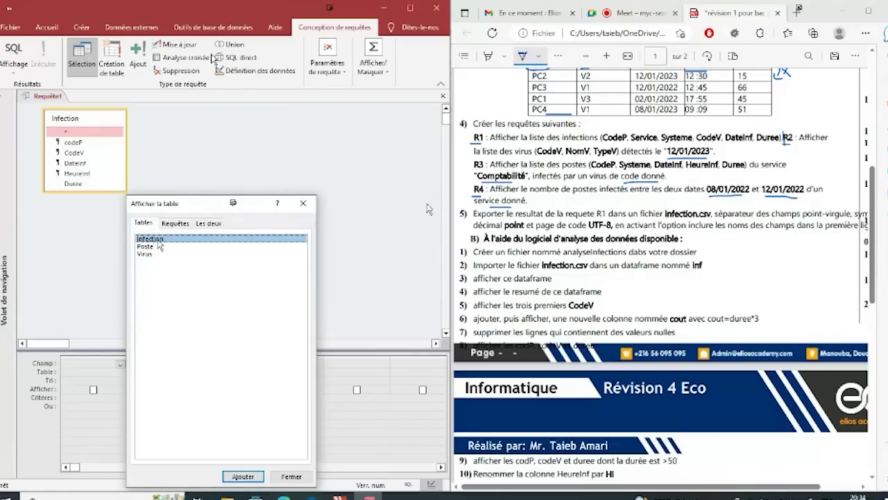
left_click(622, 191)
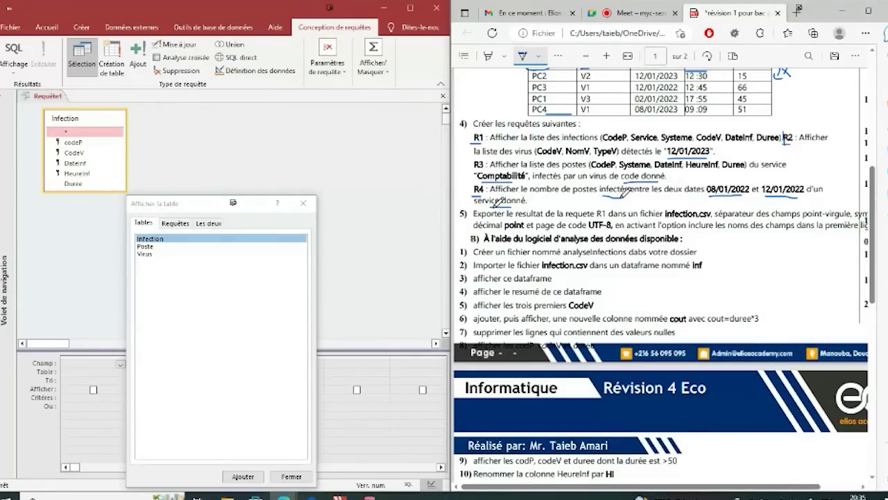
scroll(871, 243, "up", 5)
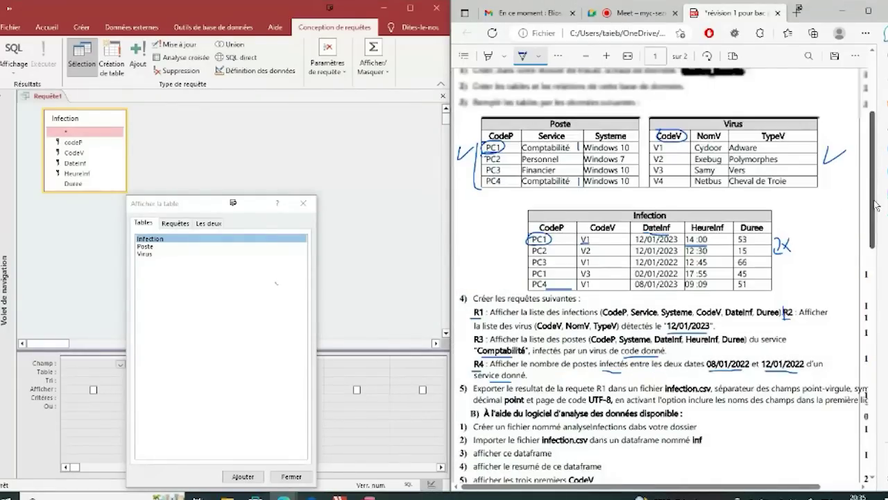
left_click(144, 246)
left_click(243, 475)
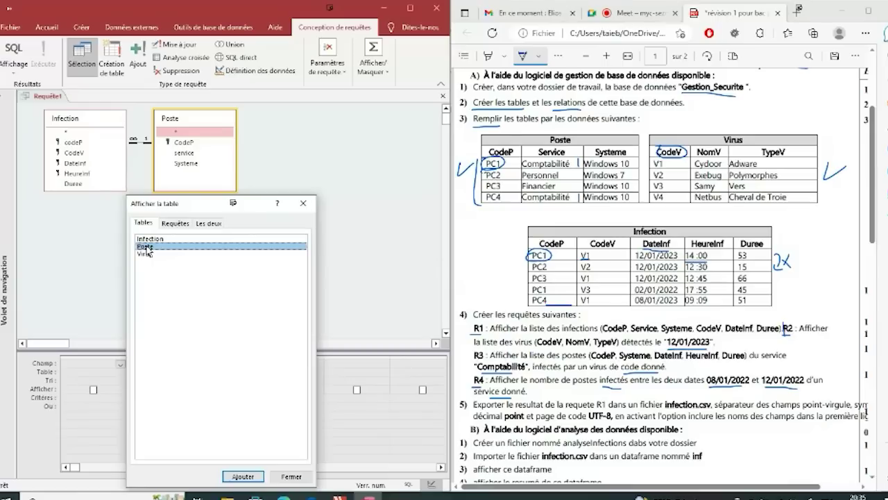
left_click(304, 203)
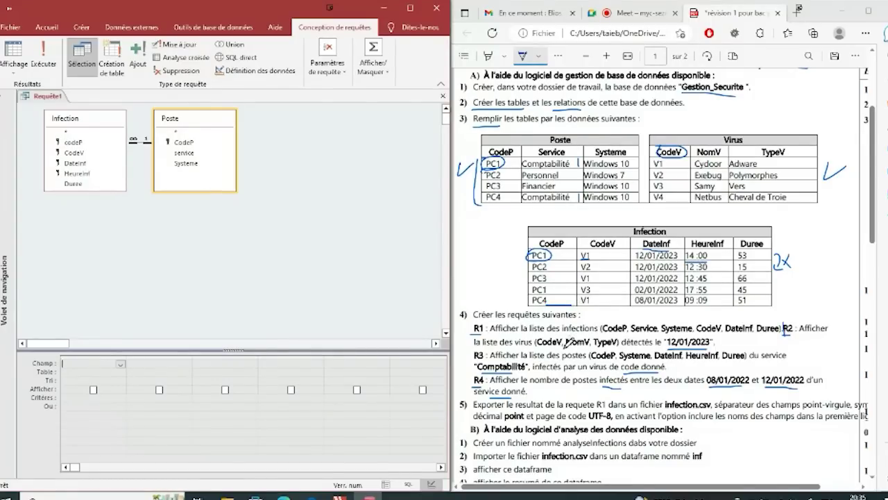
Step: Underline "le nombre de postes" in the PDF's R4 instruction and show the totals row (Opération) in the design grid
scroll(877, 226, "down", 1)
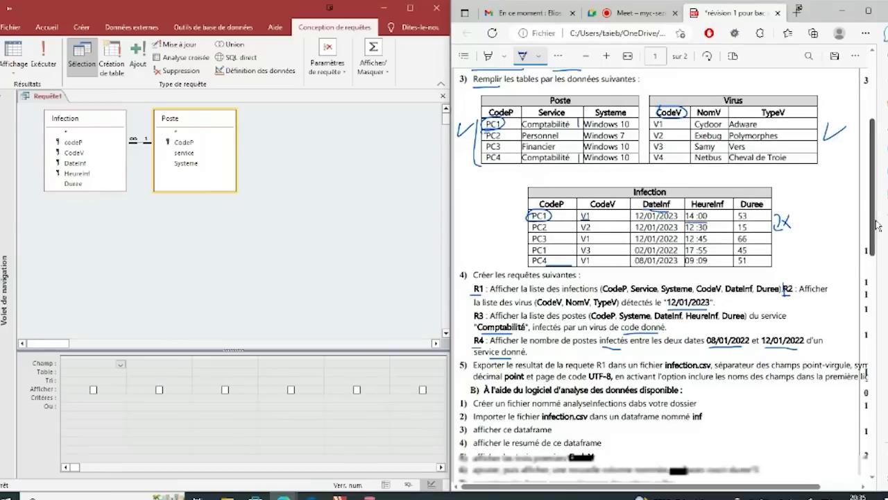
scroll(878, 225, "down", 2)
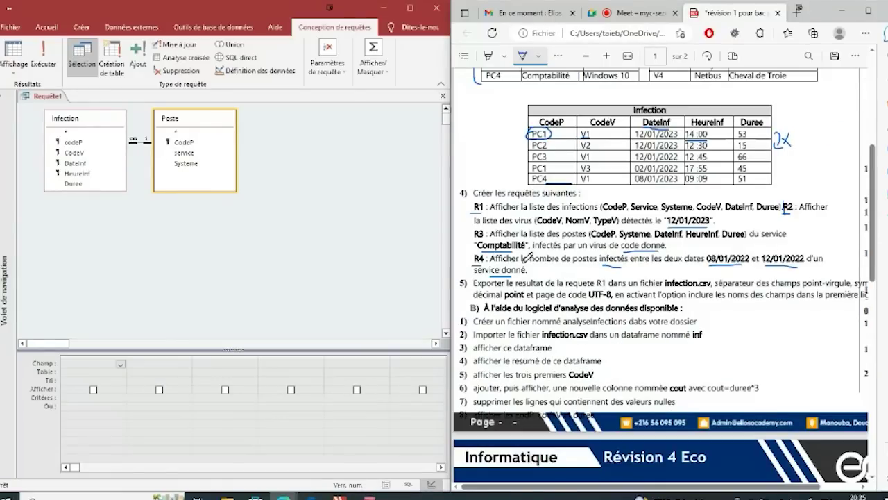
left_click_drag(521, 262, 596, 261)
left_click(386, 73)
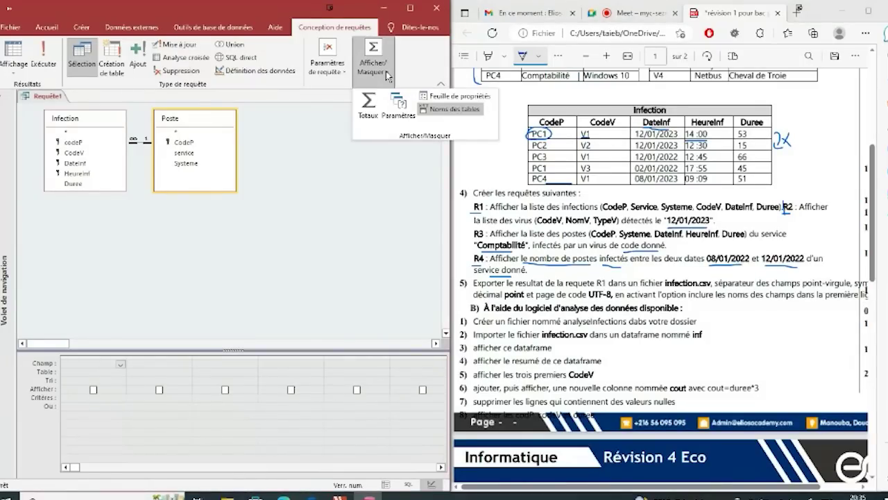
left_click(369, 104)
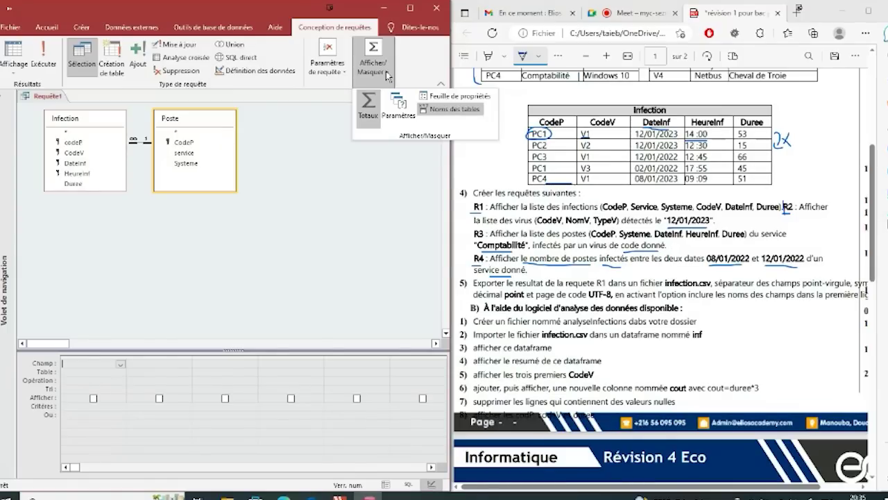
Step: Set the PDF pen to red, mark the 12/01/2022 and 08/01/2023 rows in the Infection table, and circle their codes PC3 and PC4
scroll(875, 221, "up", 2)
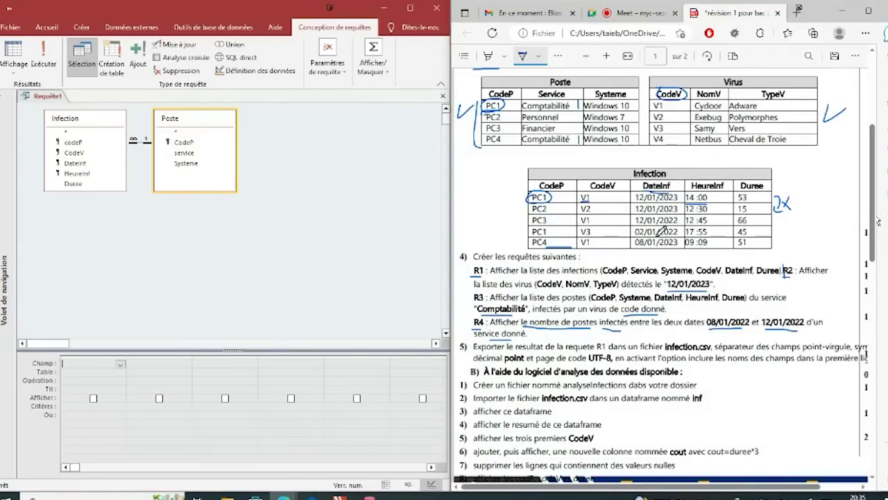
left_click(537, 55)
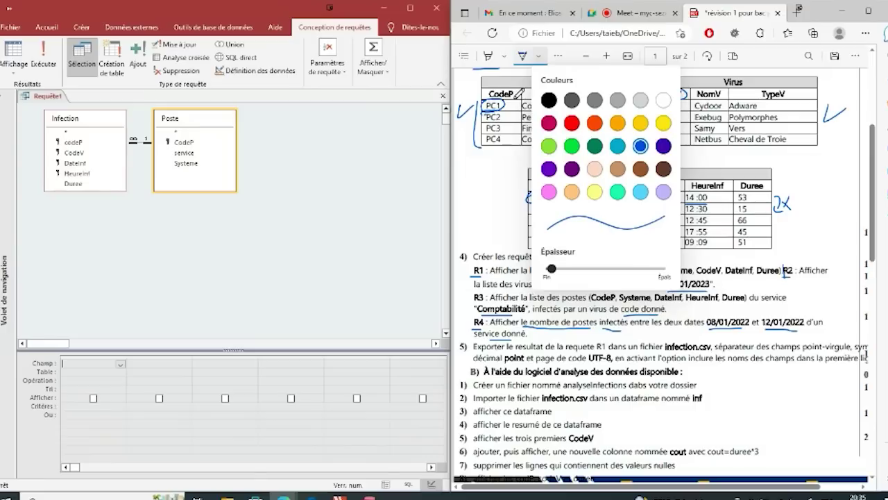
left_click(572, 123)
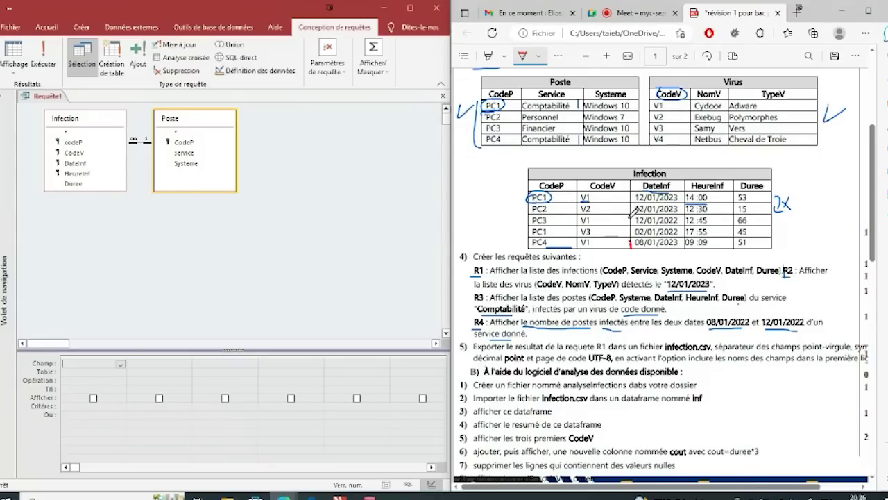
left_click_drag(631, 215, 630, 224)
left_click_drag(707, 330, 804, 330)
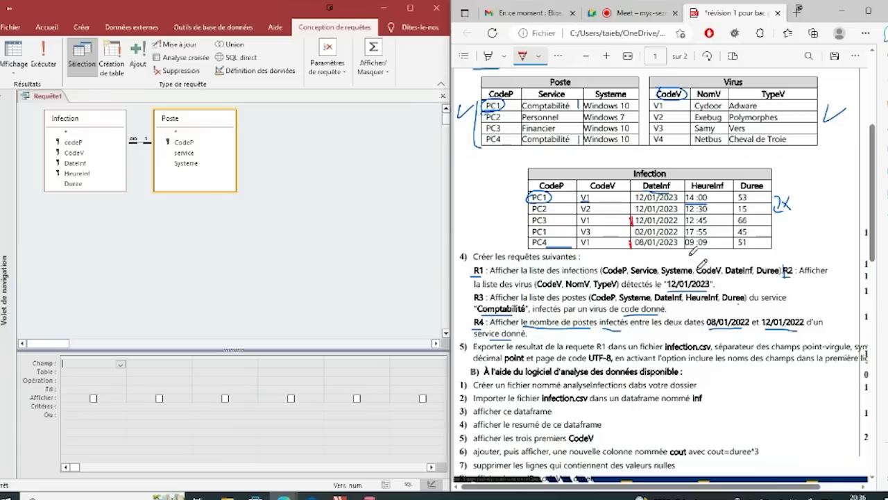
left_click_drag(641, 213, 635, 220)
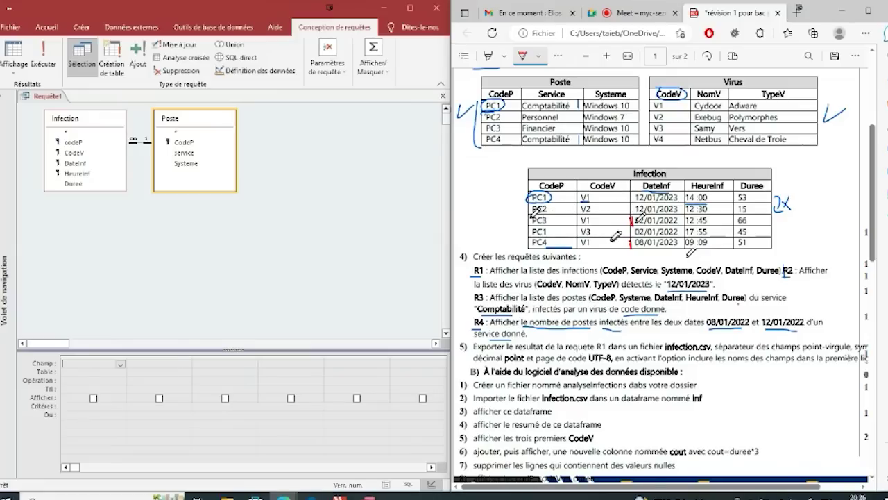
left_click_drag(545, 215, 530, 238)
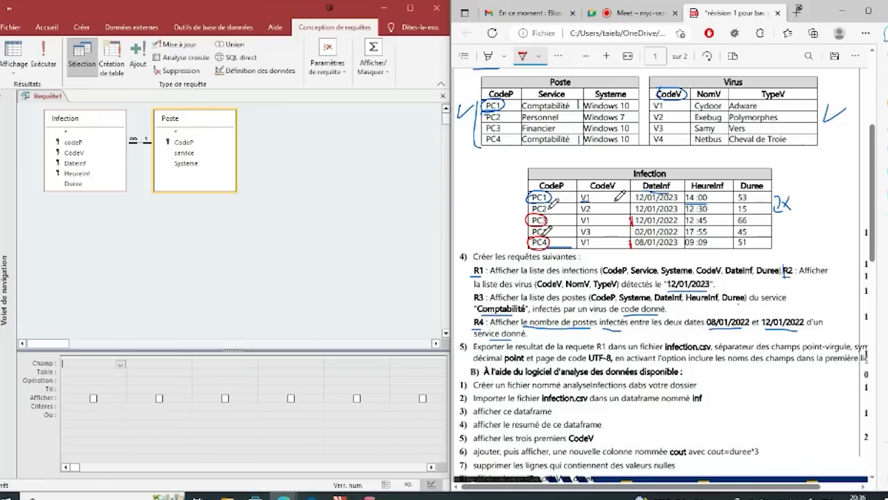
left_click_drag(872, 214, 860, 156)
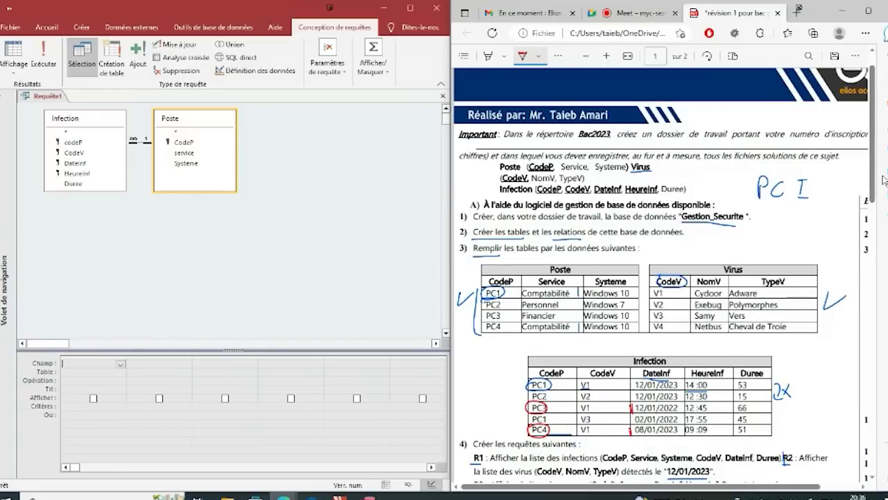
Step: Circle "postes" in the PDF's R4 instruction and add the Infection table's codeP field to the query design grid
scroll(883, 179, "down", 3)
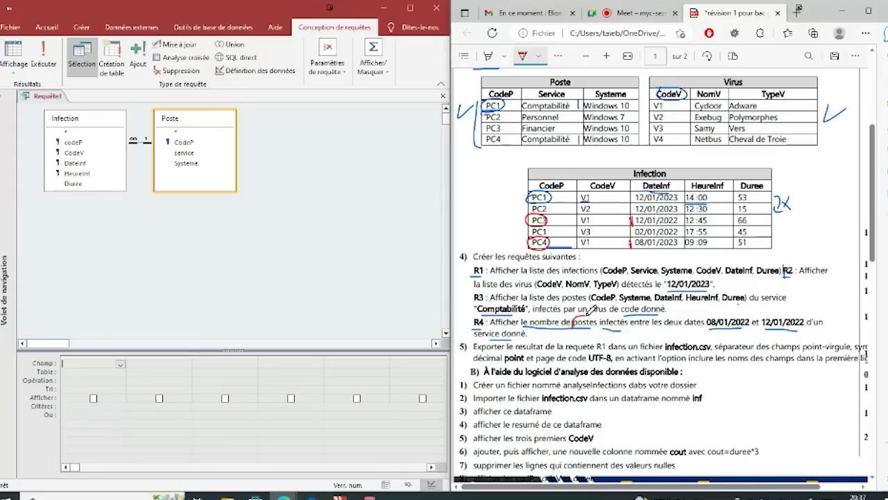
left_click_drag(594, 318, 590, 321)
left_click(78, 152)
left_click_drag(79, 156, 93, 363)
Step: Enlarge the design grid area and set the totals operation of codeP to Compte
left_click(111, 381)
left_click(121, 381)
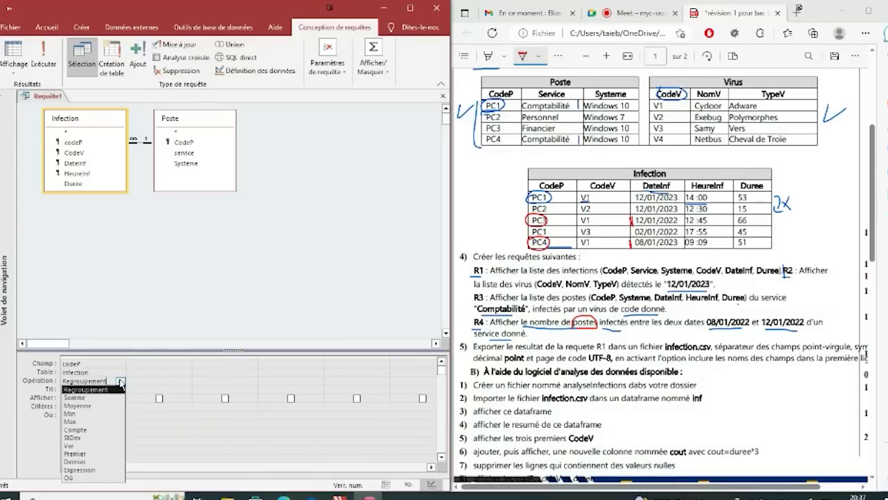
left_click(236, 351)
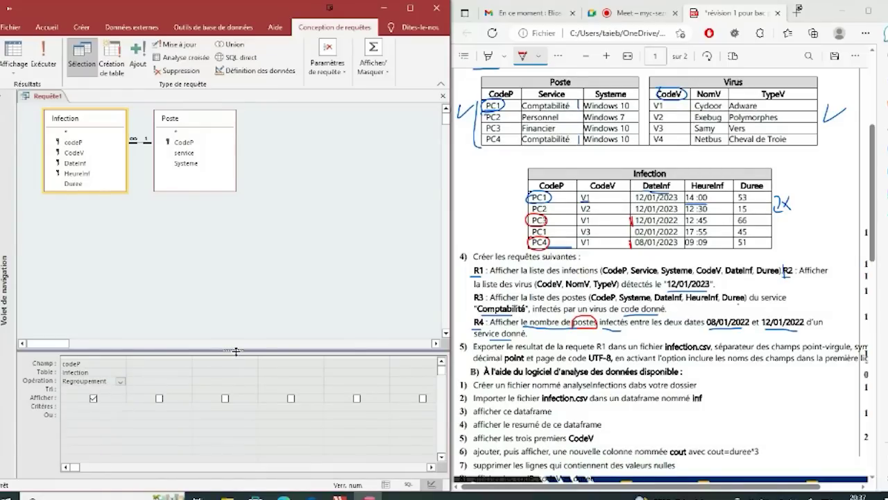
left_click_drag(236, 351, 232, 237)
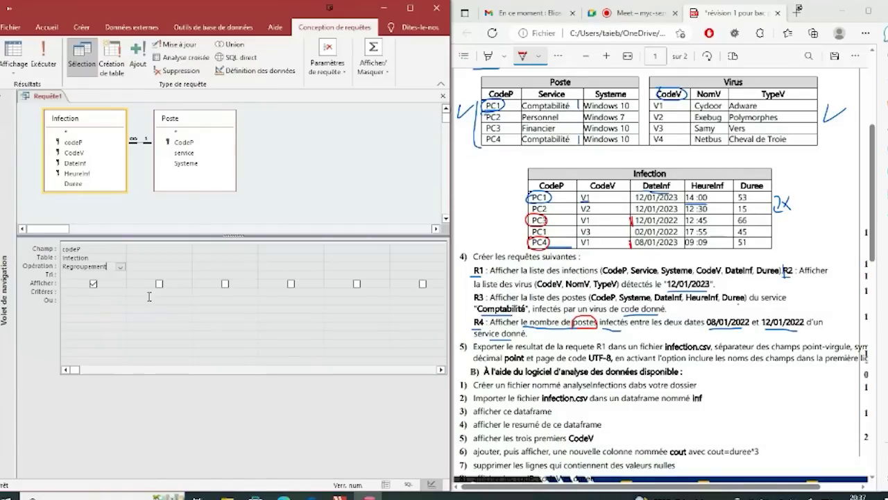
left_click(121, 266)
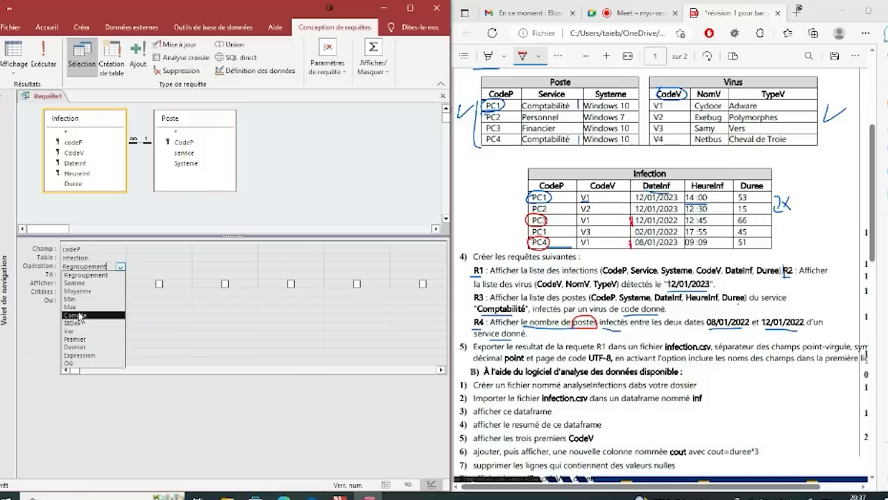
left_click(79, 316)
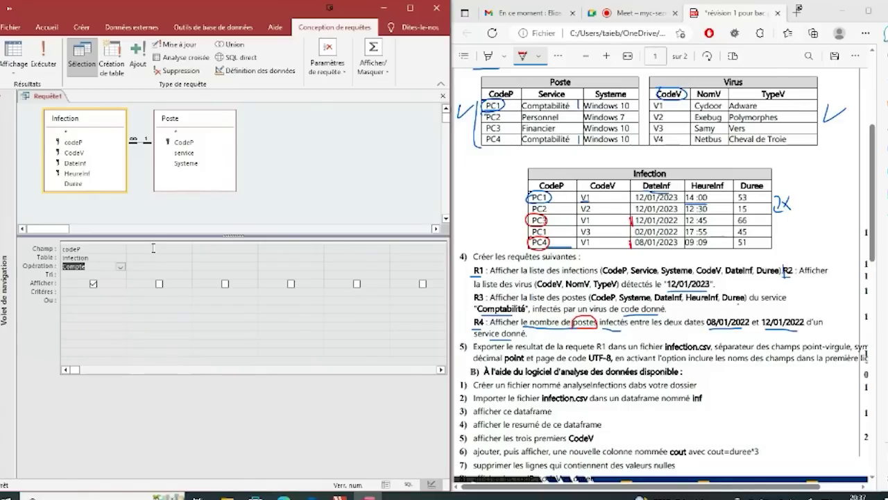
Step: Add the Infection table's DateInf field to the grid with the criterion Entre #08/01/2022# Et #12/01/2022#
double_click(78, 163)
left_click(158, 283)
key("Down")
type("entre")
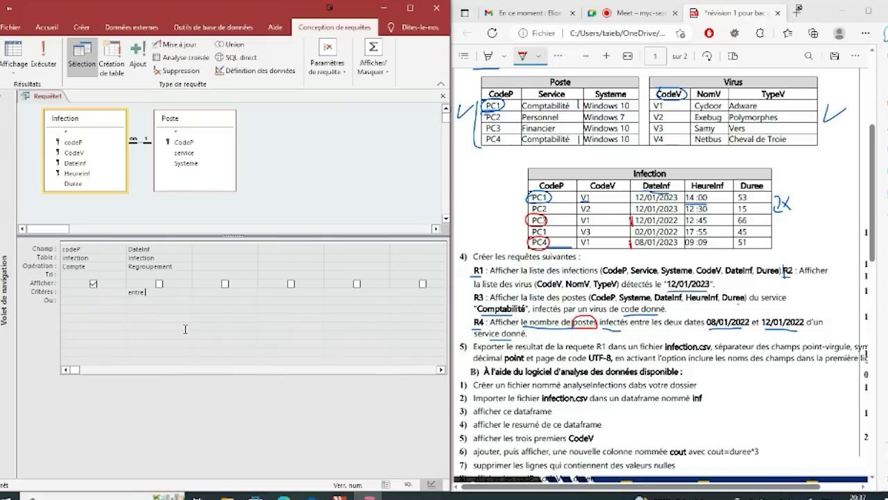
type("#08/")
type("0")
type("1/")
type("20")
type("22 et")
type(" #")
key("Left")
key("Left")
key("Left")
key("Left")
key("Left")
type("#")
key("End")
type("12/01/2")
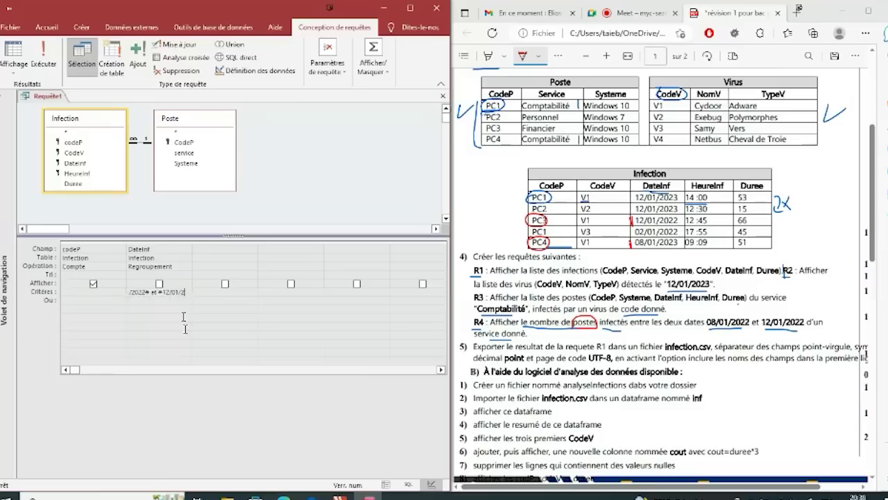
type("022#")
left_click(169, 306)
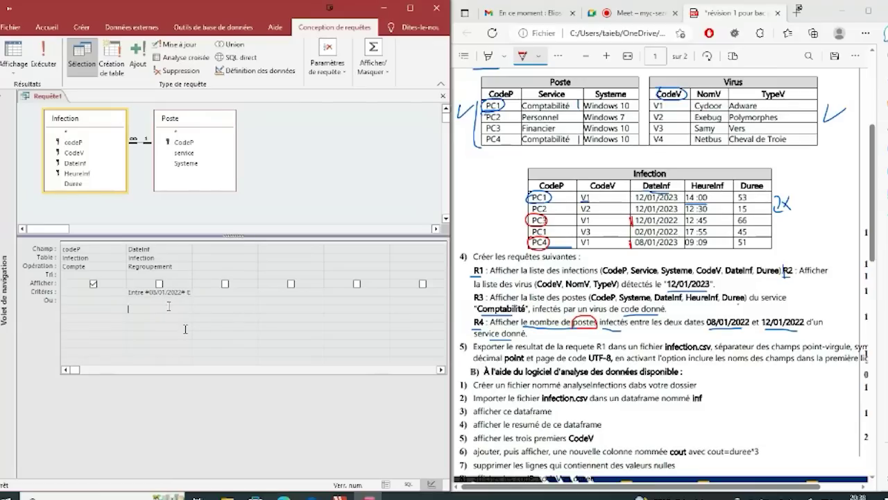
Step: Widen the DateInf column to fit its criterion and set its totals operation to Où
left_click_drag(192, 238, 287, 235)
left_click(188, 266)
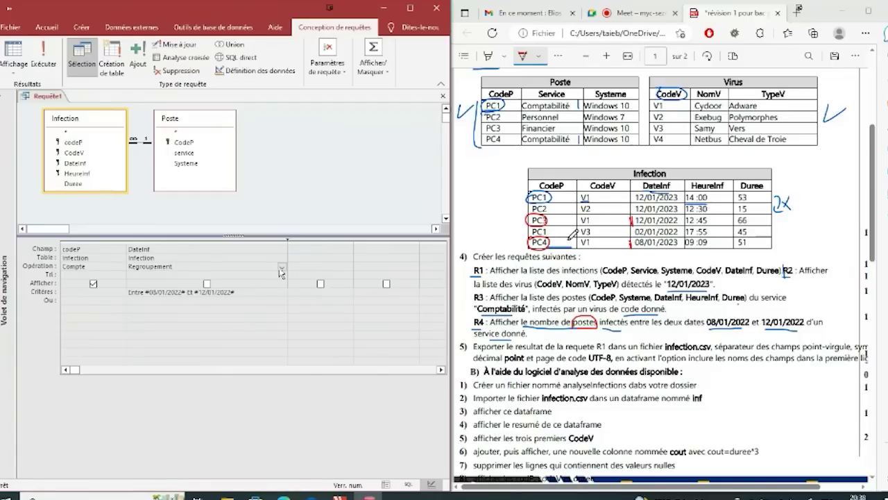
scroll(875, 232, "down", 1)
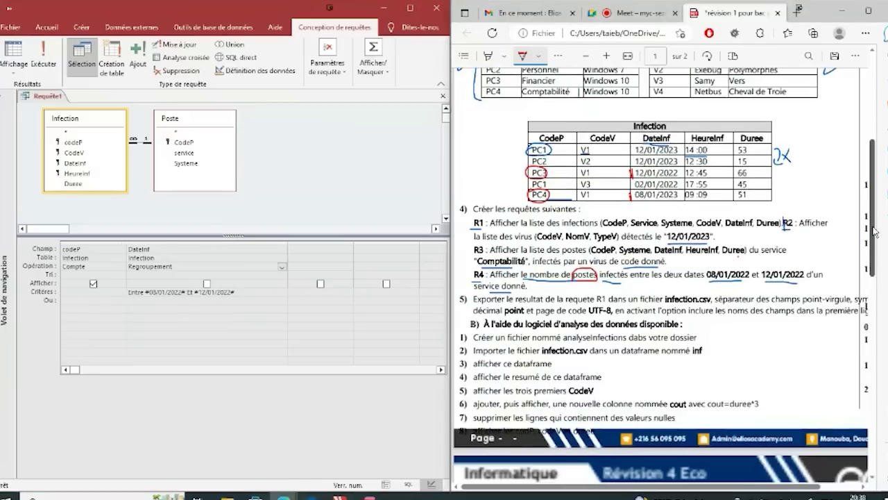
scroll(876, 232, "down", 2)
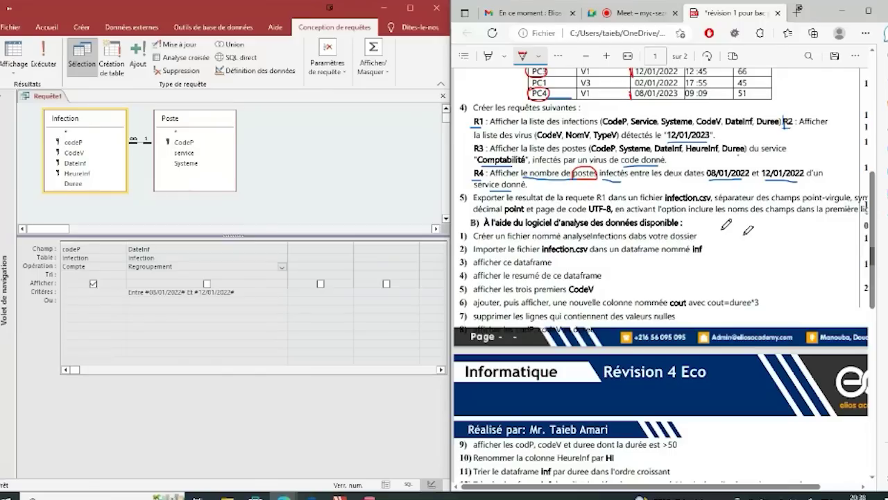
left_click(282, 267)
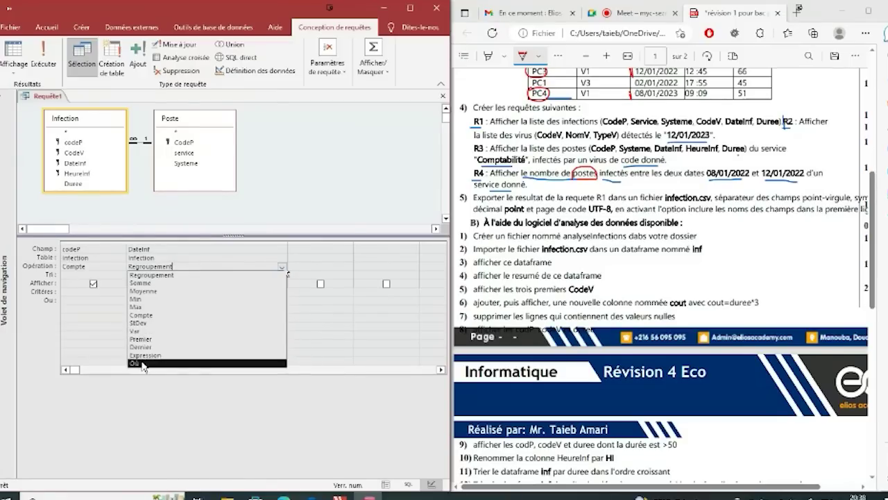
left_click(137, 362)
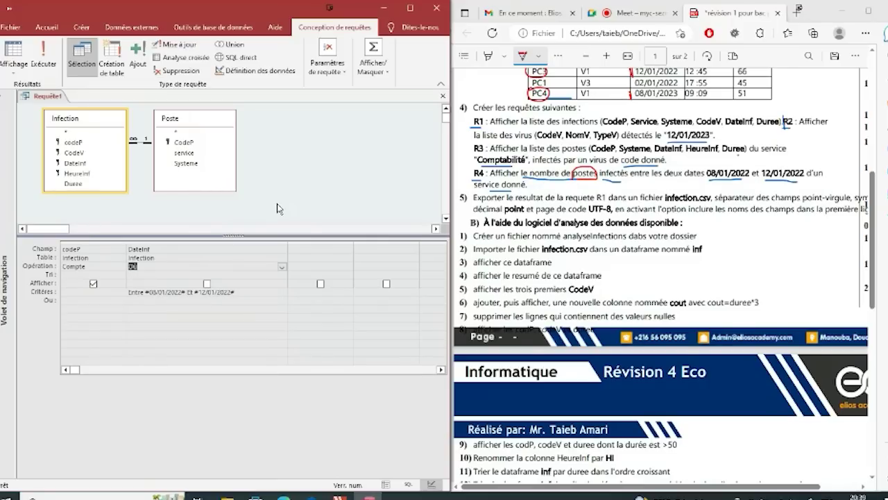
Step: Add the Poste table's service field with the parameter criterion [donner servive] and set its totals operation to Où
left_click(185, 154)
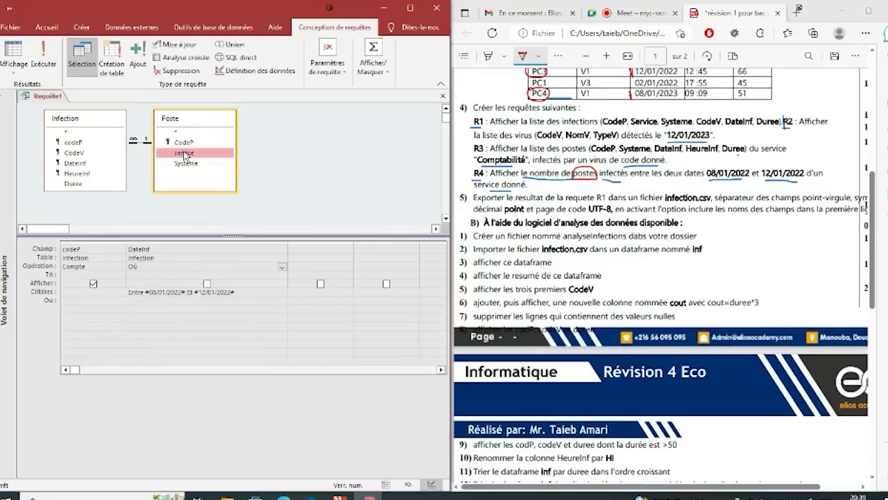
left_click_drag(185, 154, 315, 251)
left_click(333, 295)
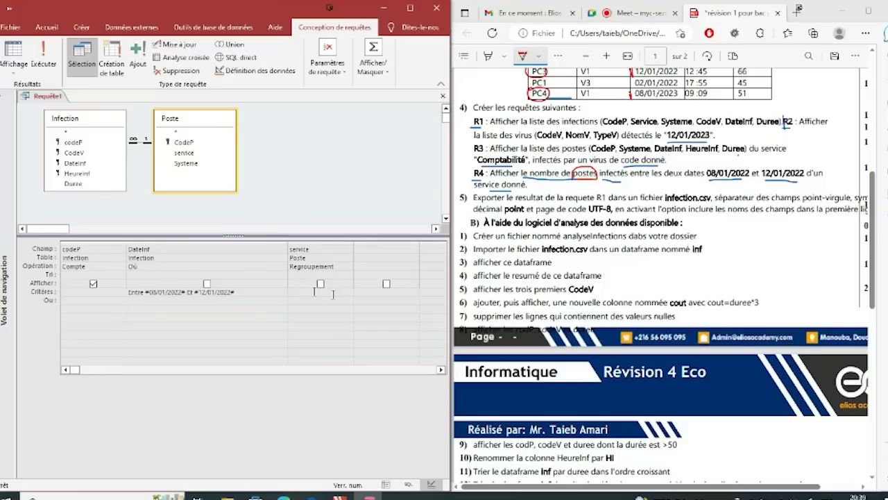
type("[donner service]")
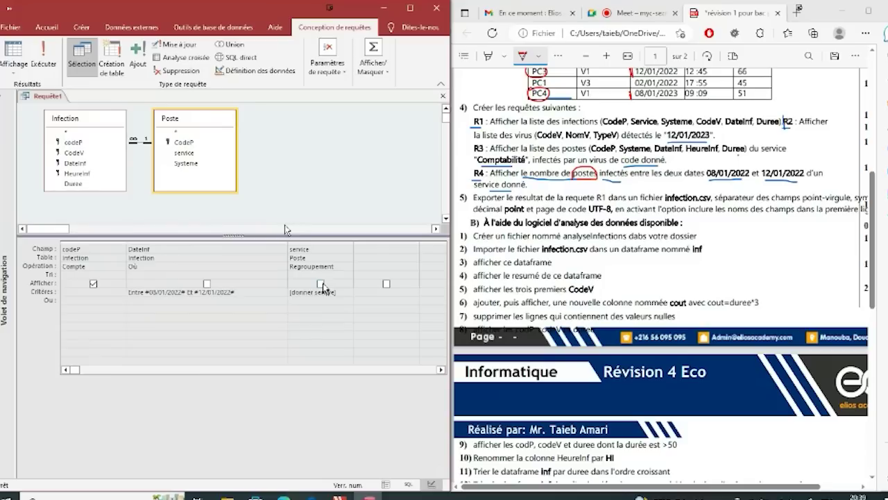
left_click(340, 270)
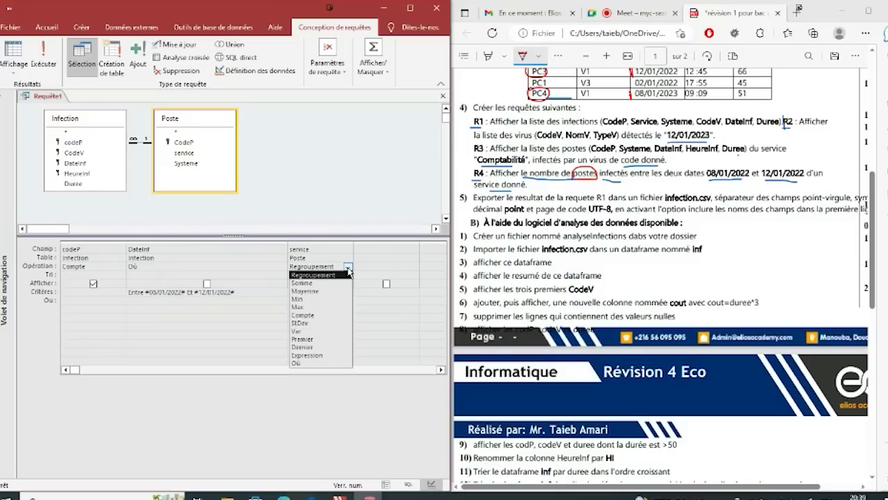
left_click(298, 362)
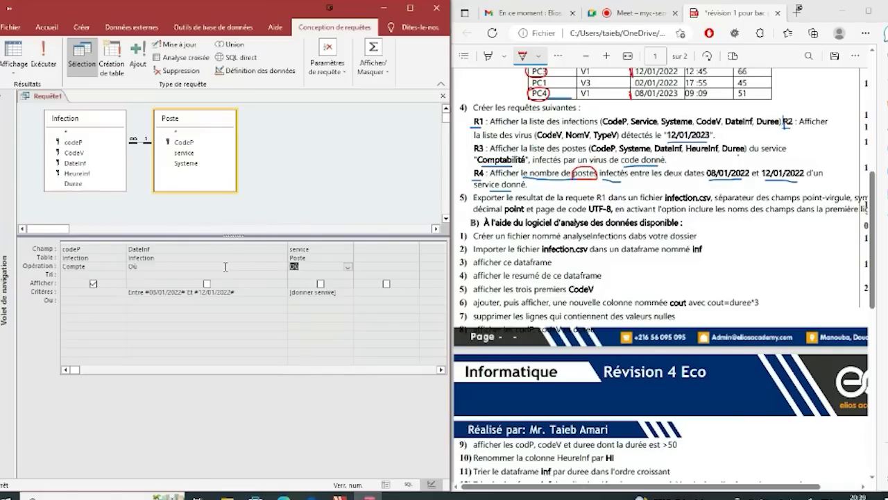
left_click(396, 268)
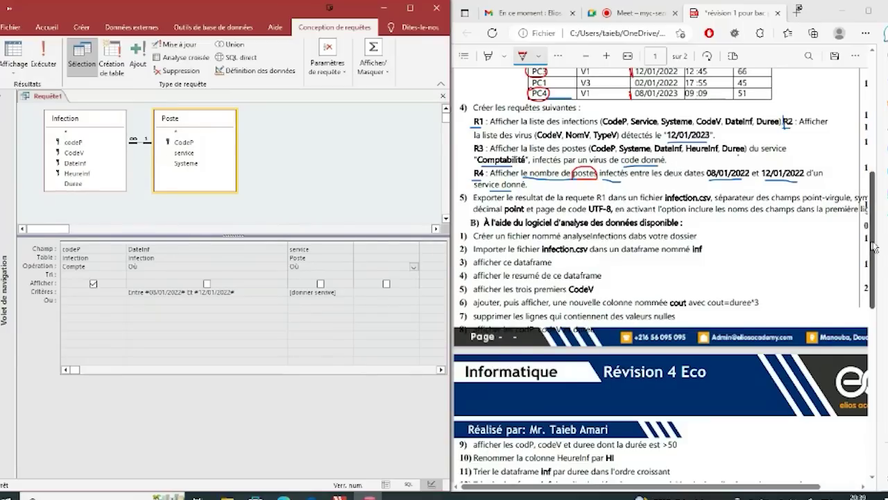
Step: Handwrite an "Affiche pour chaque" example in the blank area of PDF page 2, underline "pour chaque" and write "groupement" below it
scroll(881, 326, "down", 4)
scroll(881, 326, "down", 2)
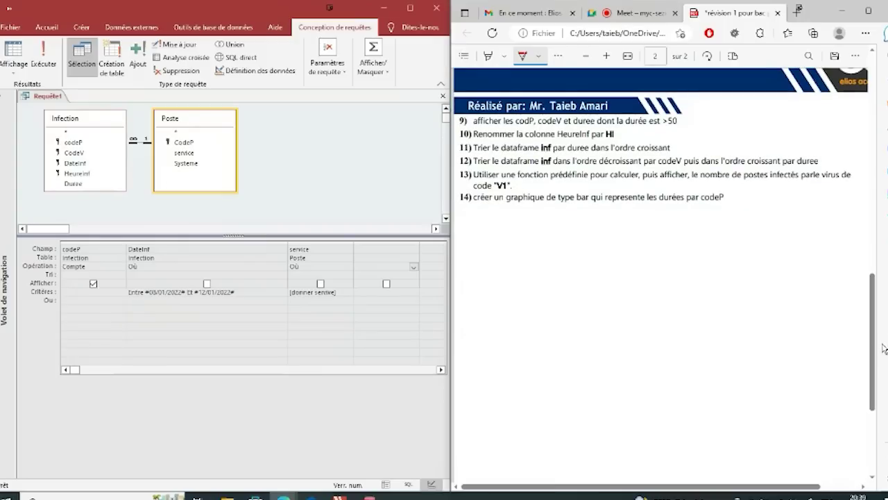
mouse_move(492, 254)
left_mouse_down()
mouse_move(503, 243)
mouse_move(532, 241)
left_mouse_up()
mouse_move(536, 243)
left_mouse_down()
mouse_move(557, 256)
mouse_move(552, 269)
left_mouse_up()
left_click_drag(575, 241, 570, 249)
left_click_drag(580, 247, 612, 254)
left_click_drag(637, 247, 645, 250)
mouse_move(653, 241)
left_mouse_down()
mouse_move(691, 251)
mouse_move(819, 243)
mouse_move(815, 261)
left_mouse_up()
left_click_drag(833, 236, 842, 261)
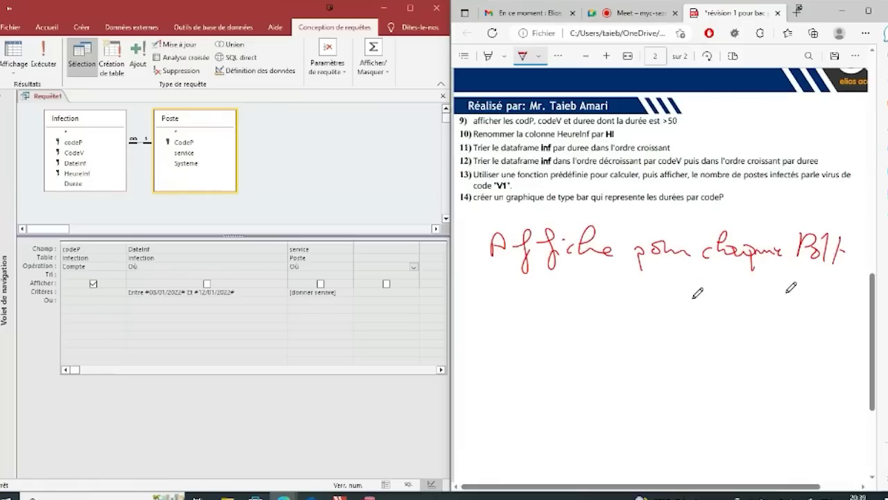
mouse_move(632, 283)
left_mouse_down()
mouse_move(692, 273)
mouse_move(832, 277)
left_mouse_up()
mouse_move(555, 305)
left_mouse_down()
mouse_move(578, 313)
mouse_move(701, 298)
left_mouse_up()
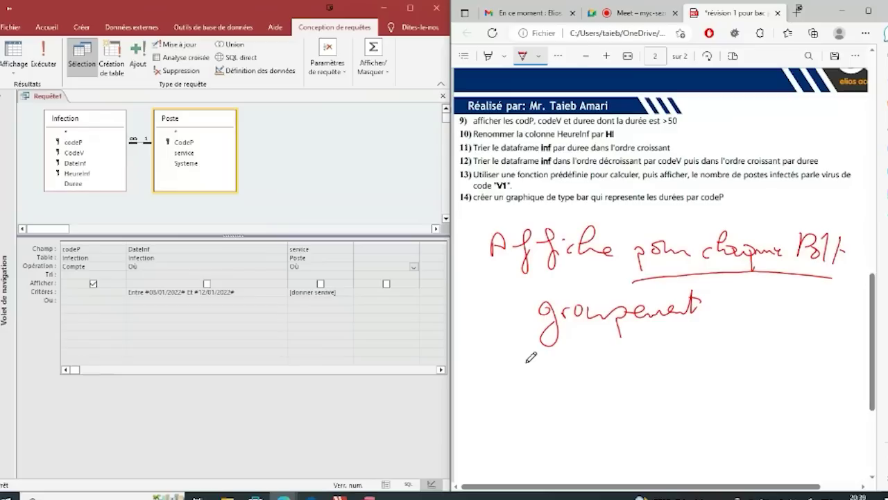
Step: Sketch a small table grid below "groupement" on PDF page 2, with cells labelled "Reg" and "Prod" and a "Table" label beside it
left_click_drag(491, 362, 627, 361)
left_click_drag(497, 389, 628, 386)
left_click_drag(495, 349, 496, 432)
mouse_move(458, 398)
left_mouse_down()
mouse_move(511, 419)
mouse_move(540, 411)
mouse_move(541, 400)
left_mouse_up()
left_click_drag(563, 352, 564, 443)
left_click_drag(506, 366, 534, 382)
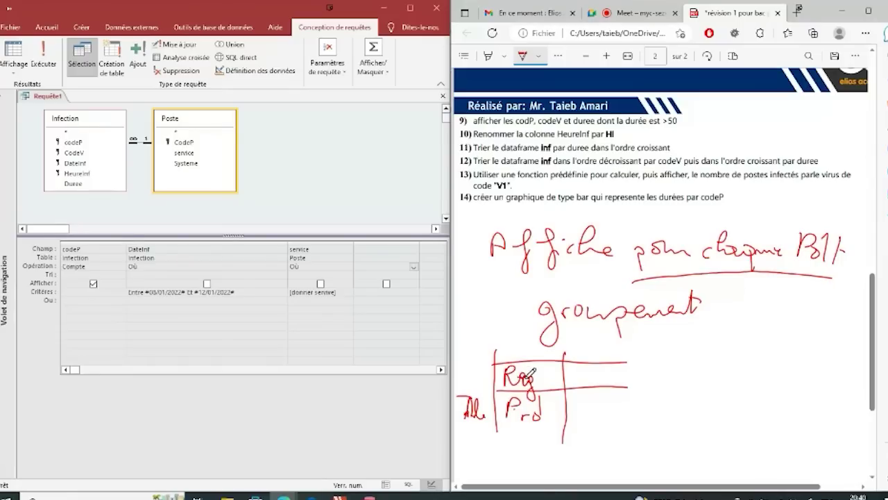
Step: Box "pour chaque" in the handwritten example and write "Où" beside the sketched grid
mouse_move(653, 272)
left_mouse_down()
mouse_move(654, 220)
mouse_move(795, 252)
mouse_move(795, 265)
left_mouse_up()
mouse_move(718, 357)
left_mouse_down()
mouse_move(721, 346)
mouse_move(754, 373)
left_mouse_up()
left_click_drag(740, 341, 744, 345)
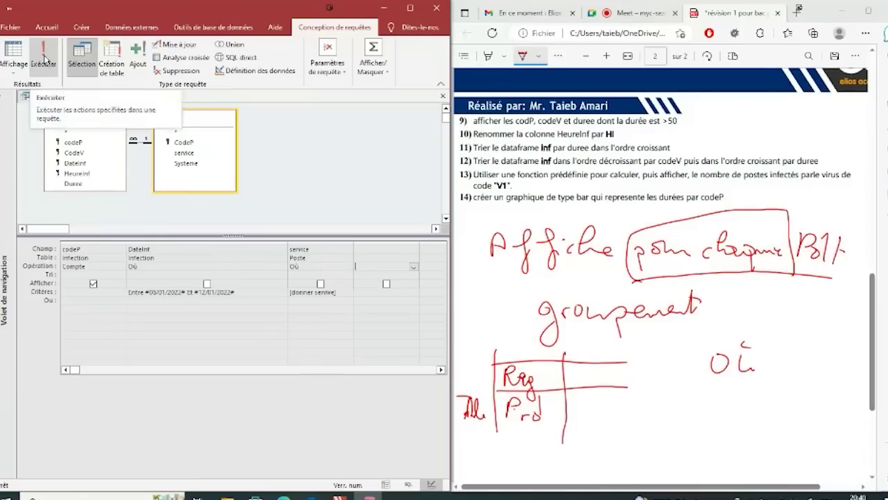
Step: Run the totals query with Personnel as the service parameter value, bringing the PDF's Poste and Infection tables back into view
left_click(43, 61)
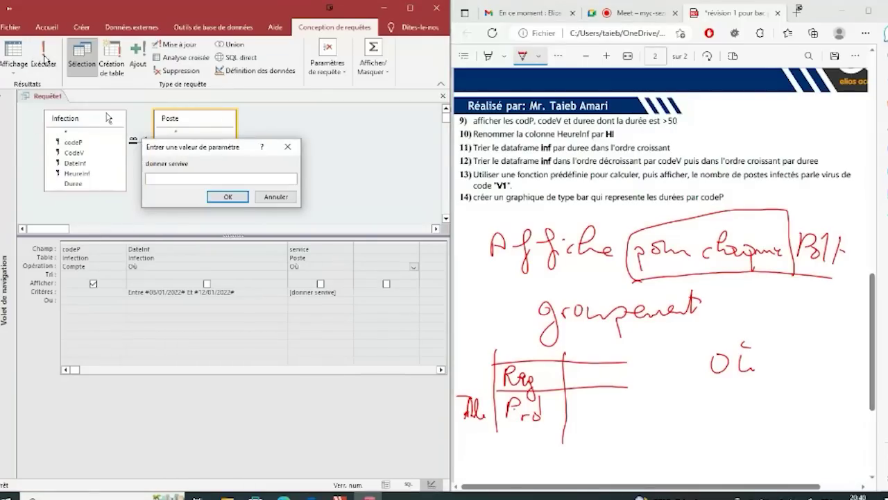
left_click(288, 146)
left_click_drag(874, 340, 865, 171)
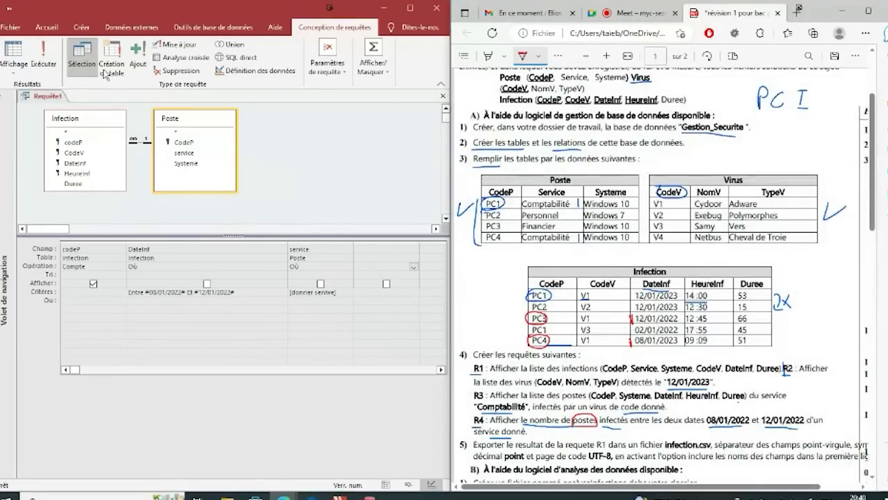
left_click(43, 57)
type("F")
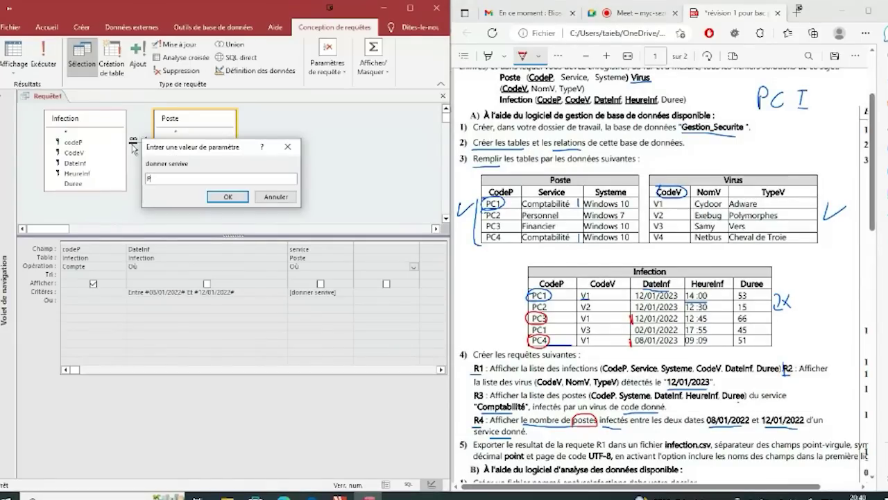
type("ersonnel")
left_click(220, 196)
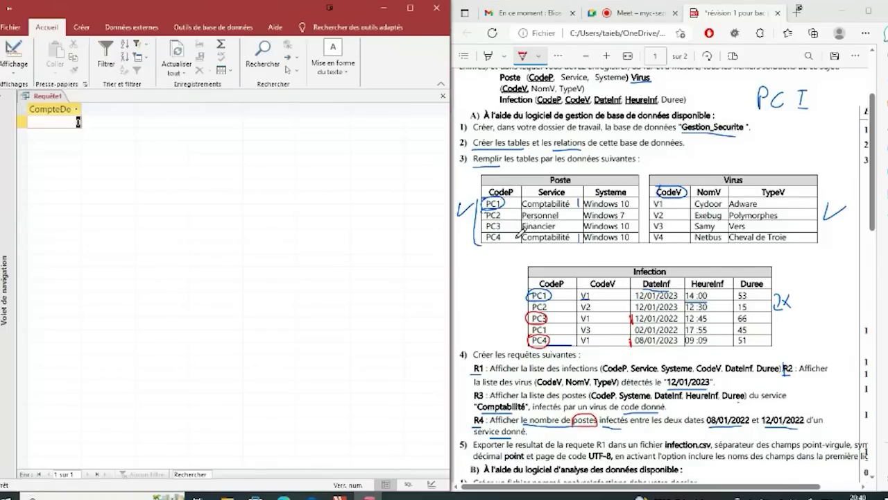